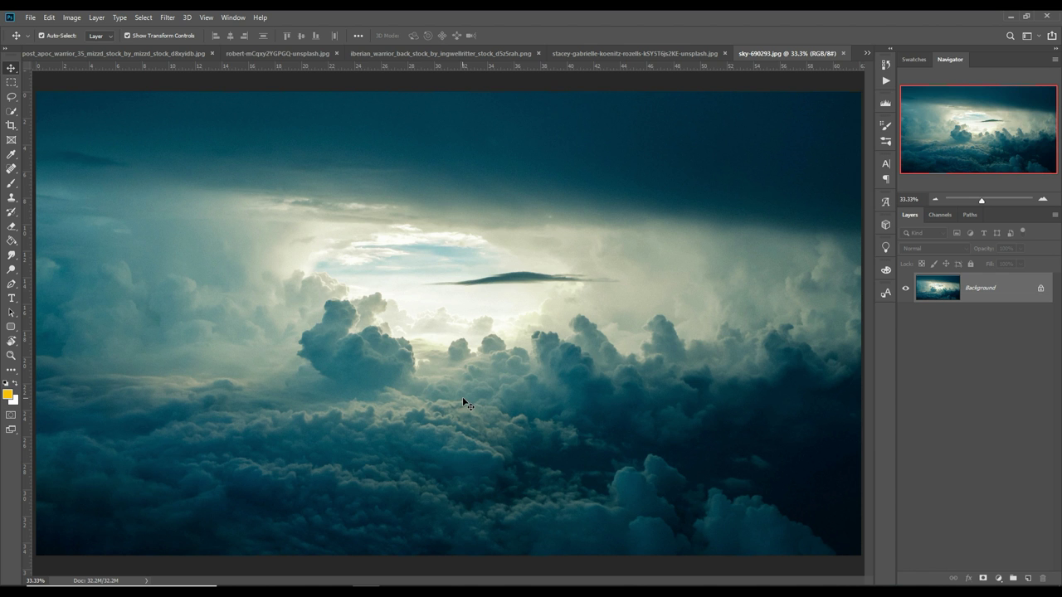
Step: Create a new blank document from the 3840 x 2160 px preset
left_click(31, 17)
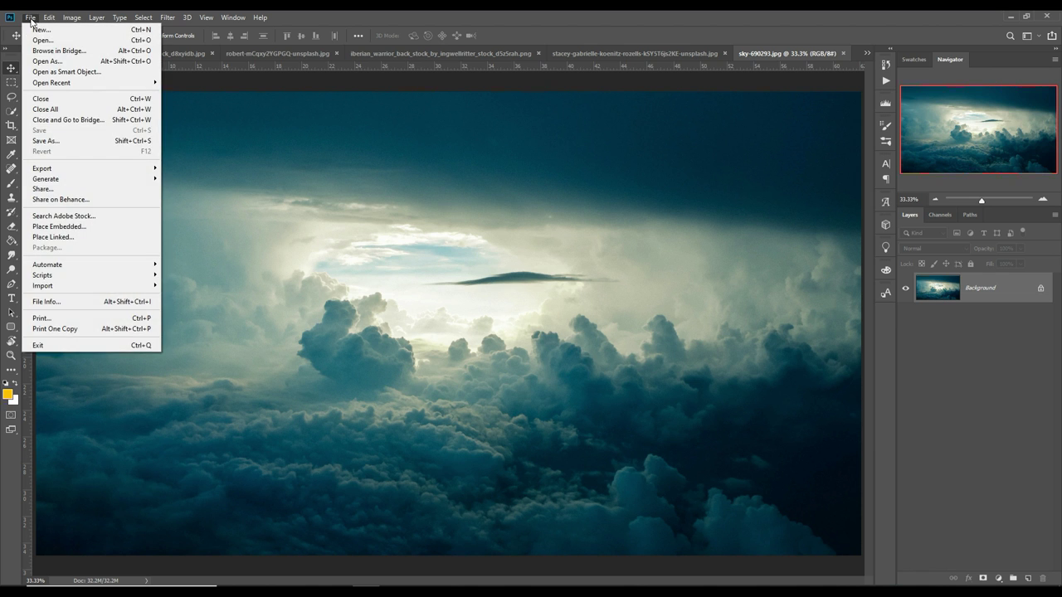
left_click(40, 29)
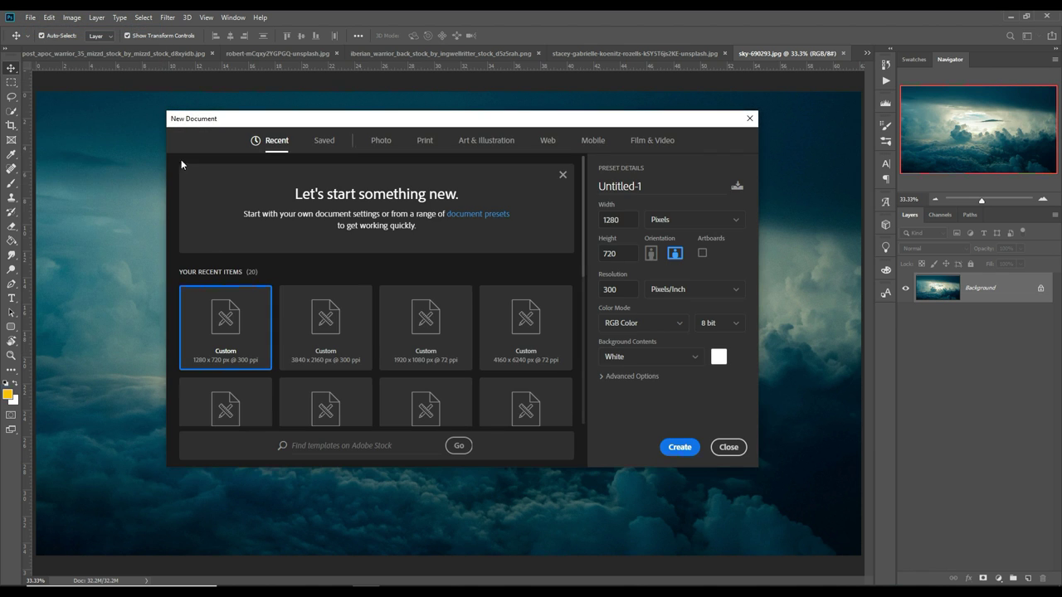
left_click(329, 329)
left_click(682, 447)
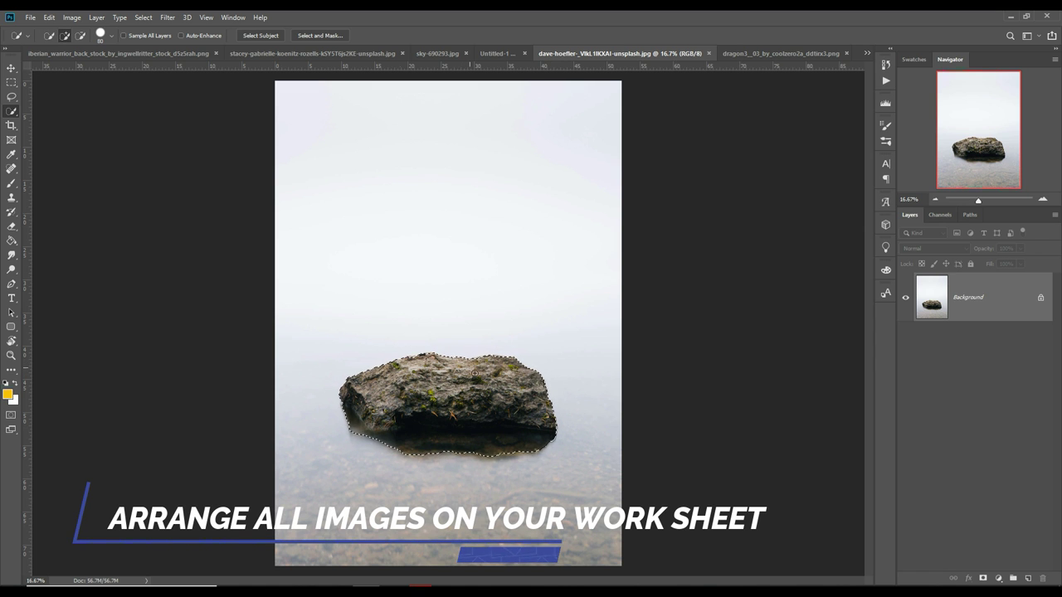
Step: Drag the selected rock with the Move tool into the Untitled-1 canvas
key("v")
left_click_drag(567, 54, 570, 108)
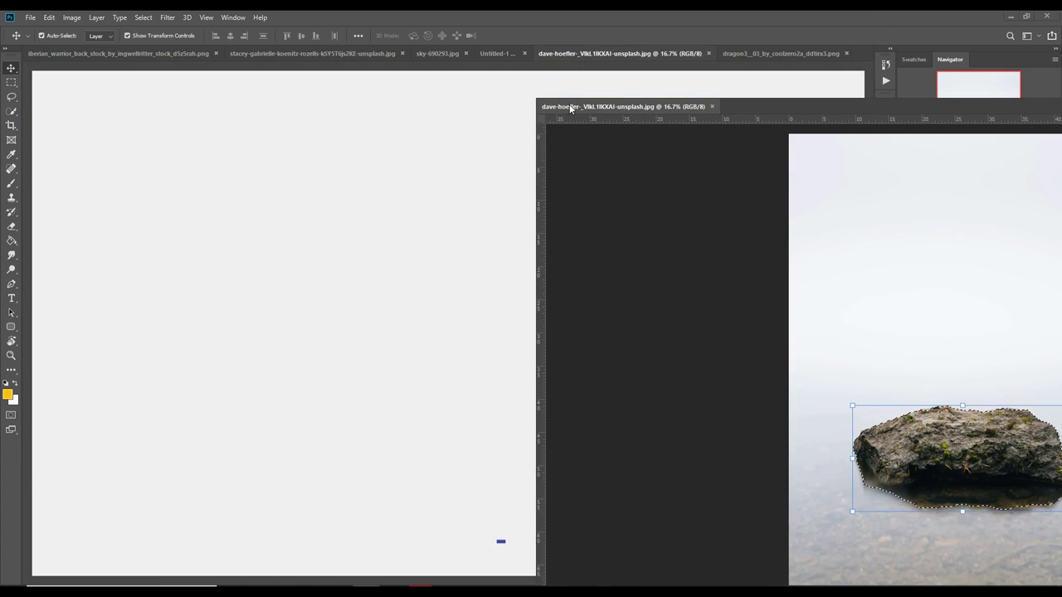
left_click(607, 53)
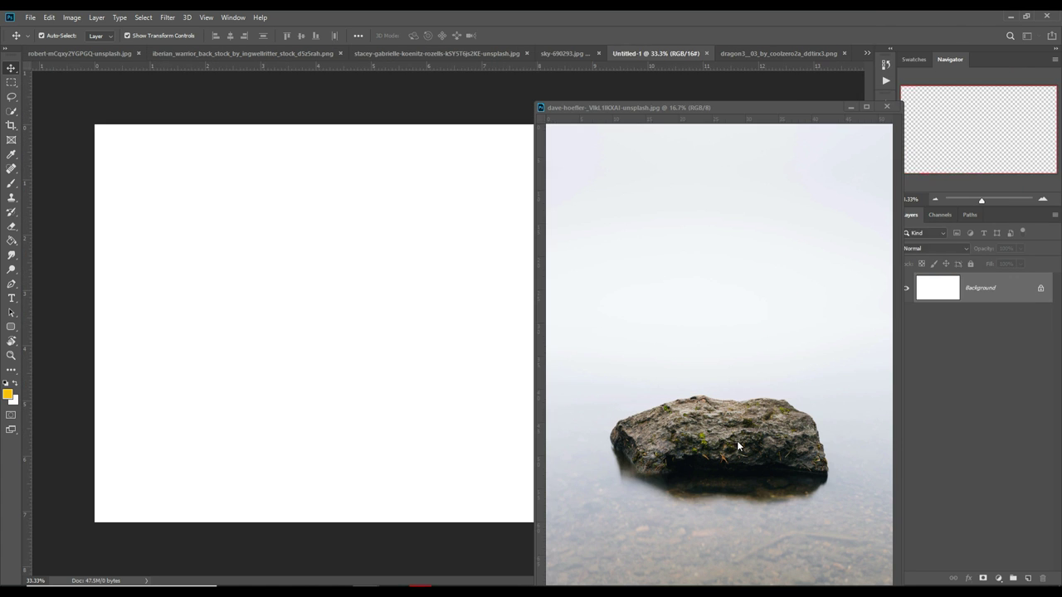
mouse_move(716, 489)
left_mouse_down()
mouse_move(371, 478)
mouse_move(489, 516)
mouse_move(495, 497)
mouse_move(493, 507)
left_mouse_up()
left_click(851, 106)
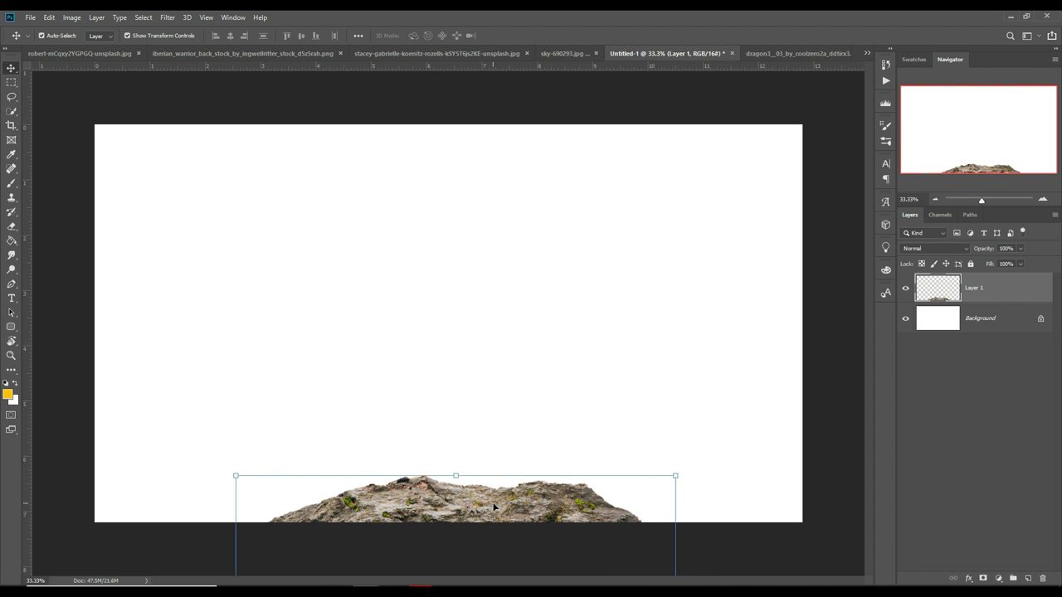
Step: Scale the rock down and centre it along the canvas's bottom edge
left_click_drag(675, 477, 536, 479)
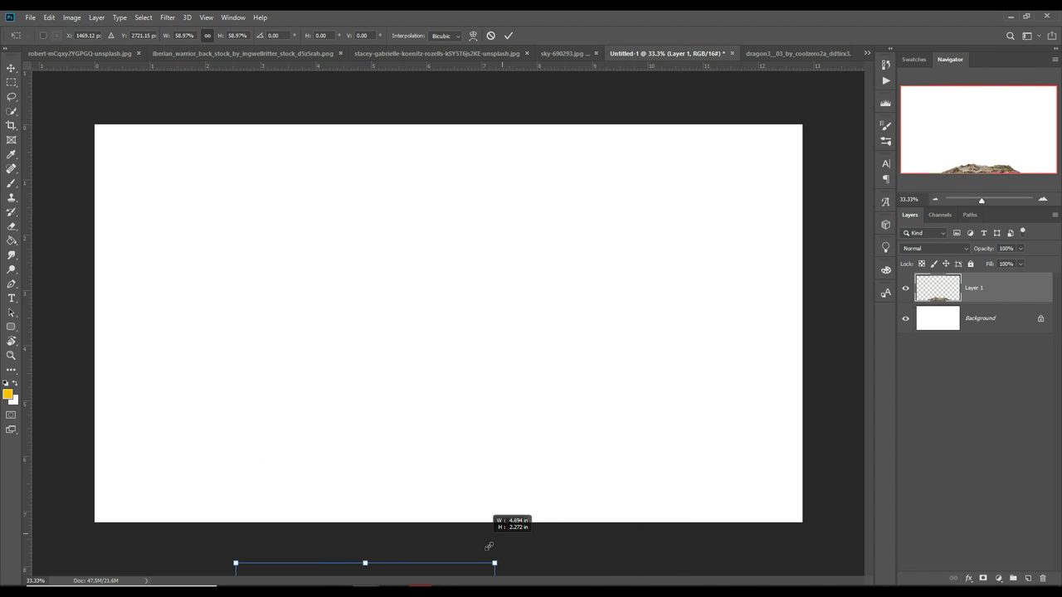
left_click_drag(469, 515, 472, 504)
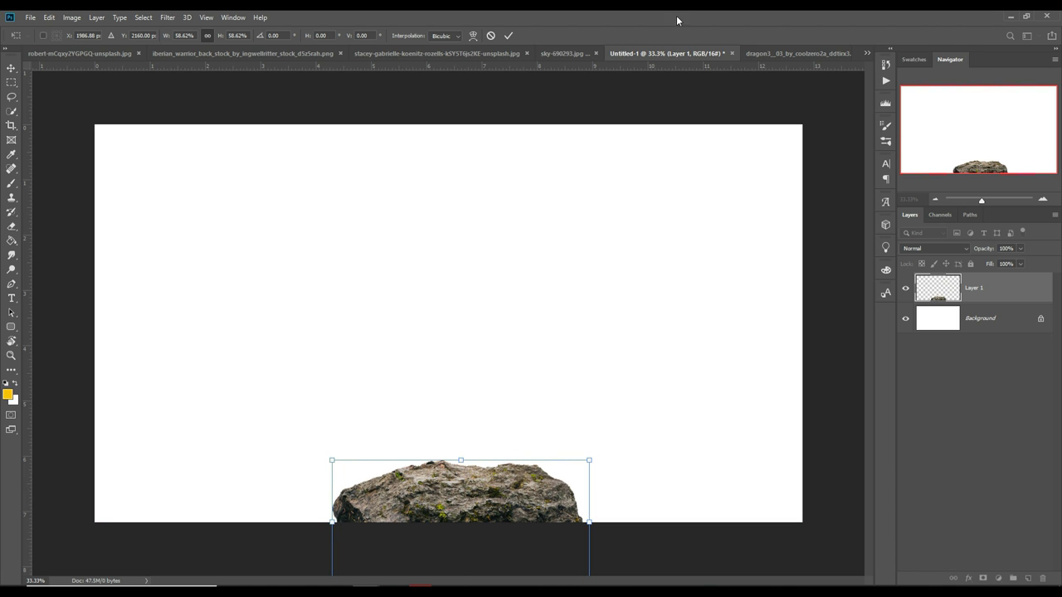
left_click(508, 36)
left_click_drag(458, 470, 458, 474)
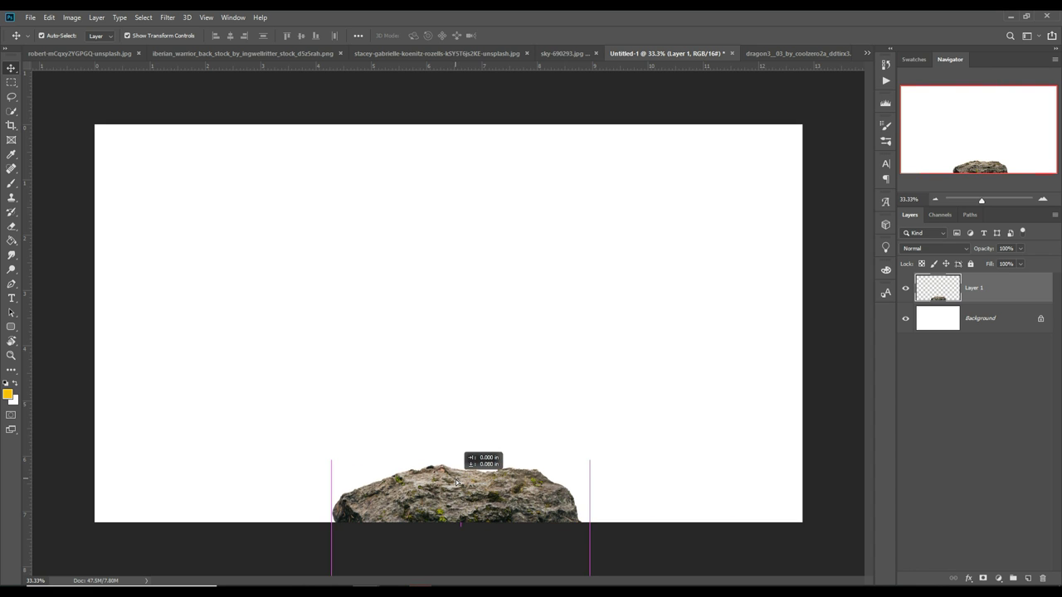
left_click(401, 53)
mouse_move(401, 53)
left_mouse_down()
mouse_move(672, 104)
mouse_move(724, 66)
left_mouse_up()
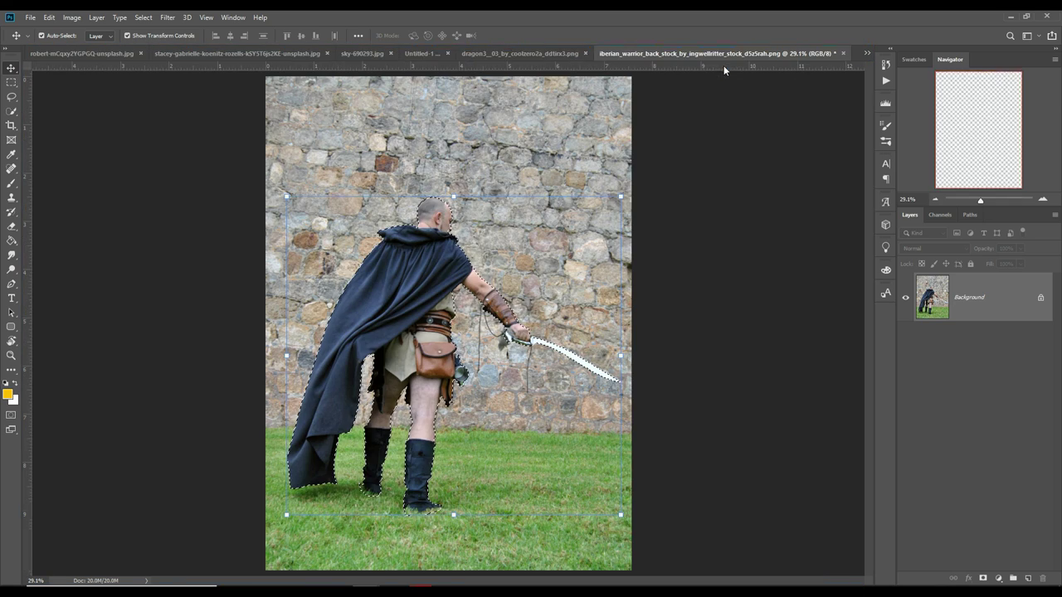
Step: Browse the open photo tabs: cloud skies, dragon, ocean and warrior
left_click(358, 53)
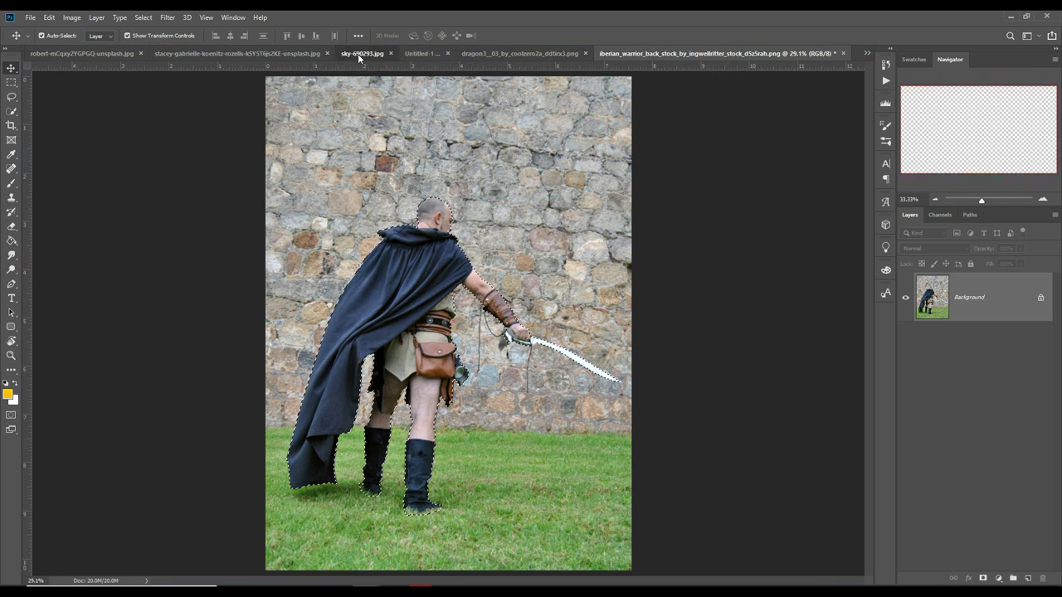
left_click(752, 53)
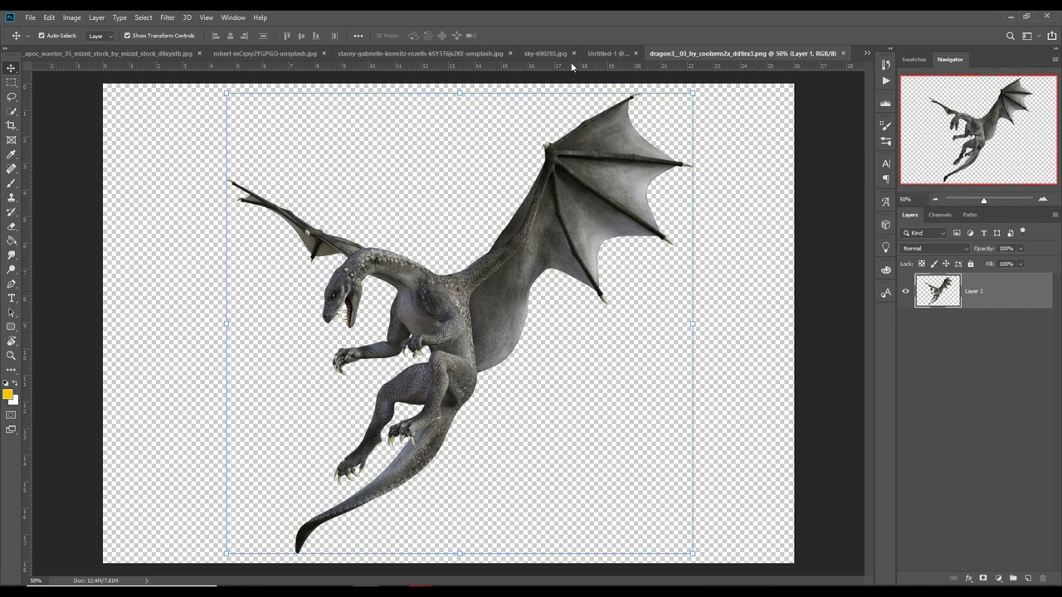
left_click(465, 53)
left_click_drag(559, 55, 564, 101)
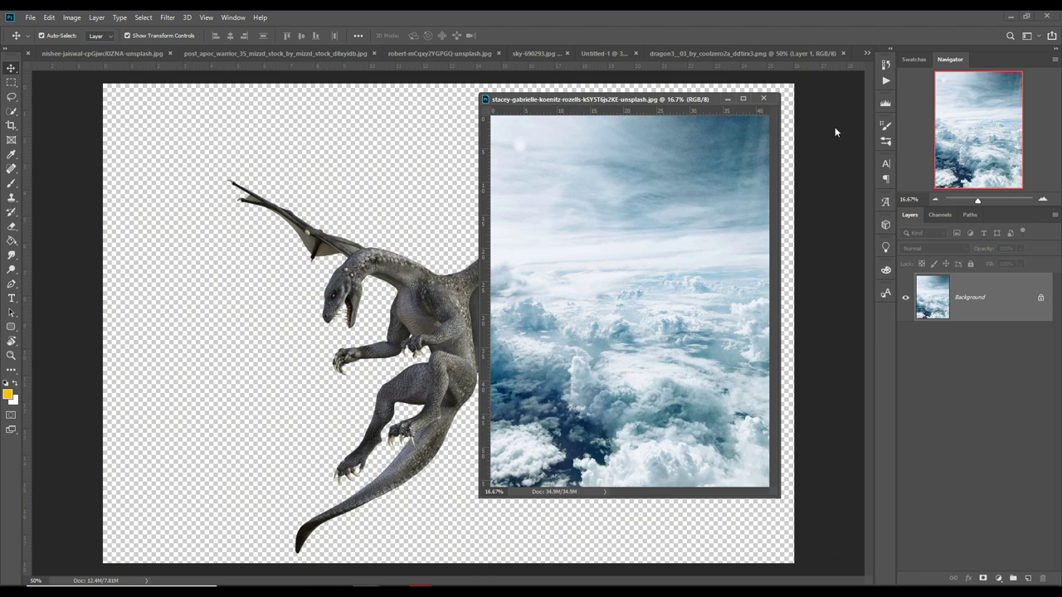
left_click(728, 99)
left_click(439, 53)
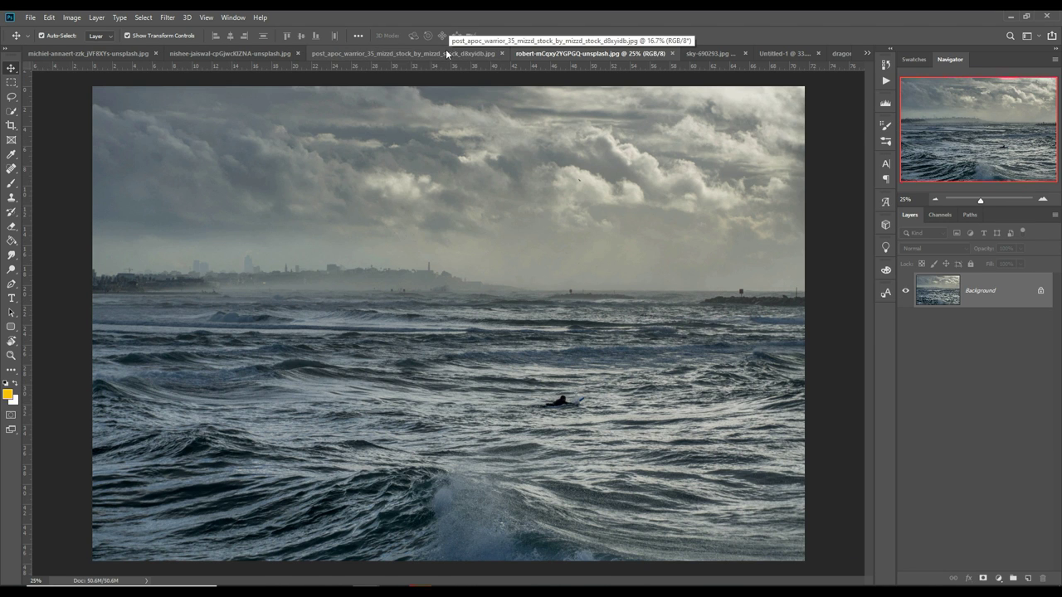
left_click(364, 53)
left_click(251, 54)
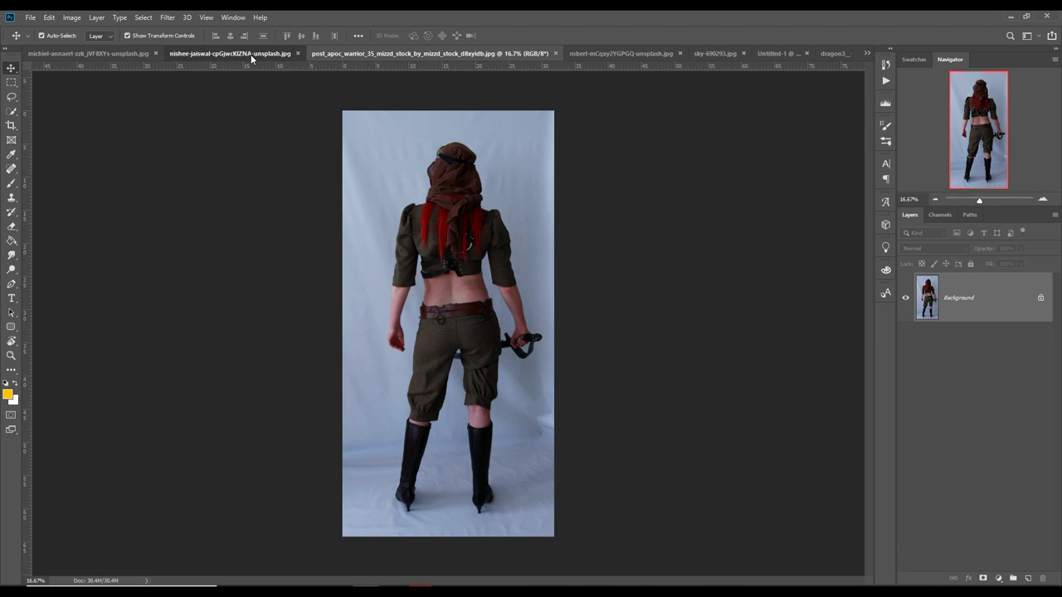
Step: Find and open the foggy sea photo from the open-documents list
left_click(130, 53)
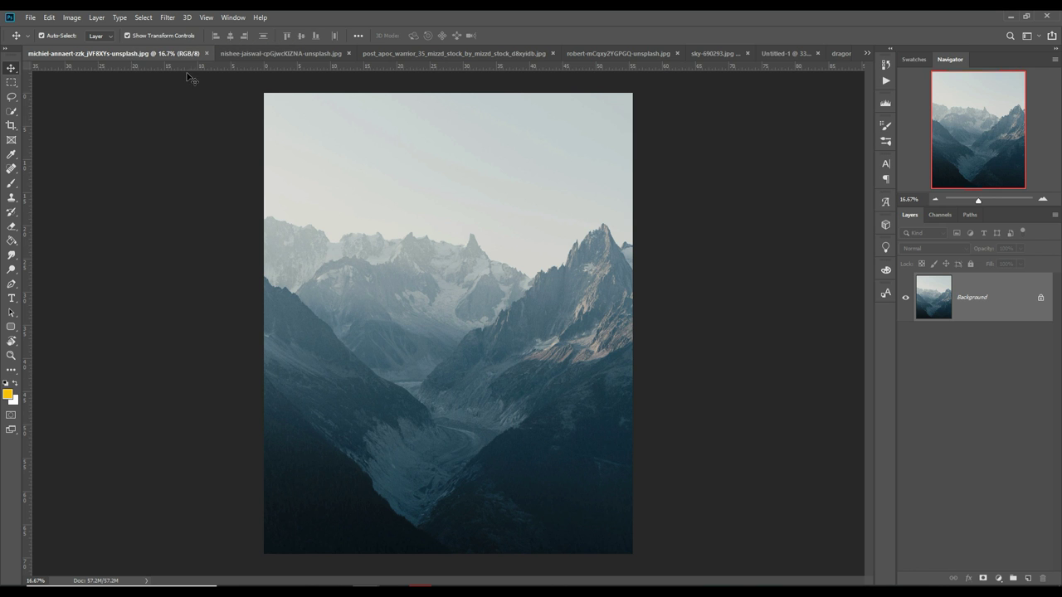
left_click(867, 53)
left_click(804, 52)
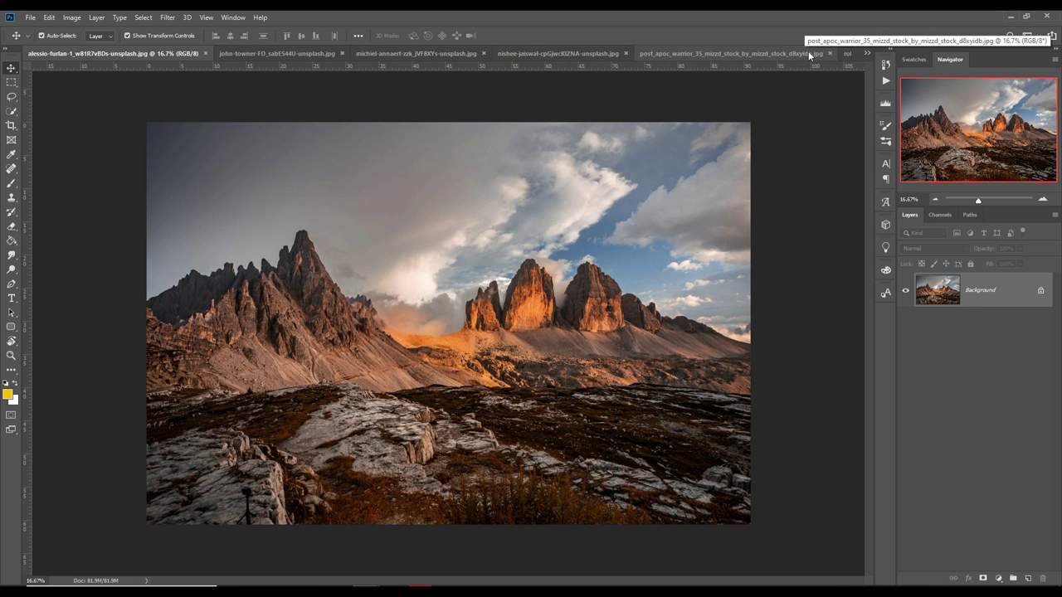
left_click(867, 53)
left_click(825, 71)
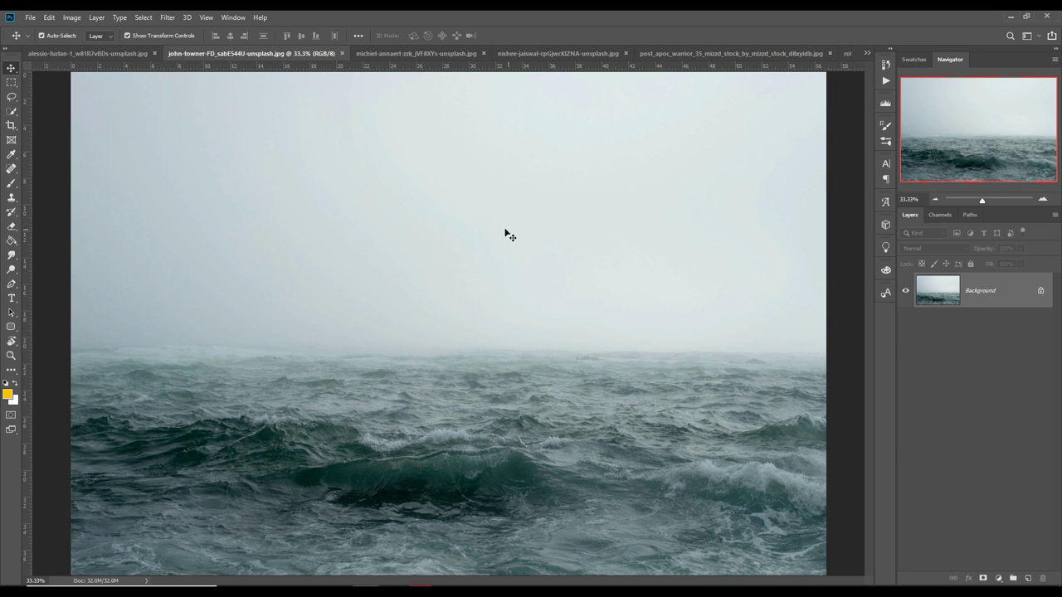
Step: Marquee-select the sea below the horizon and float its window
left_click(13, 84)
left_click_drag(72, 330, 848, 564)
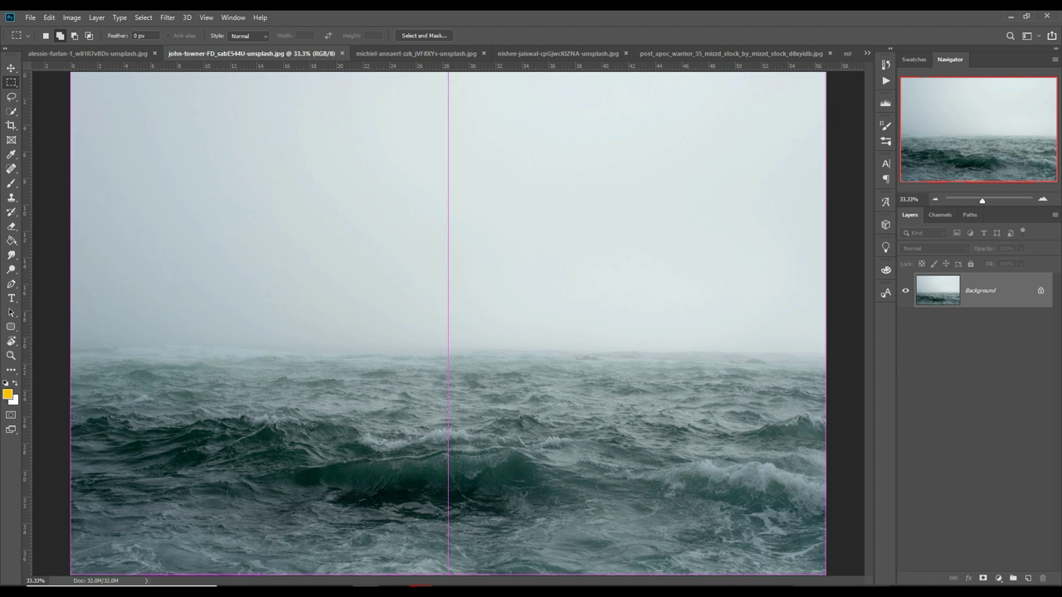
key("v")
mouse_move(223, 55)
left_mouse_down()
mouse_move(226, 79)
mouse_move(695, 140)
left_mouse_up()
Step: Drop the sea selection into Untitled-1 as Layer 2, below the rock
left_click(867, 53)
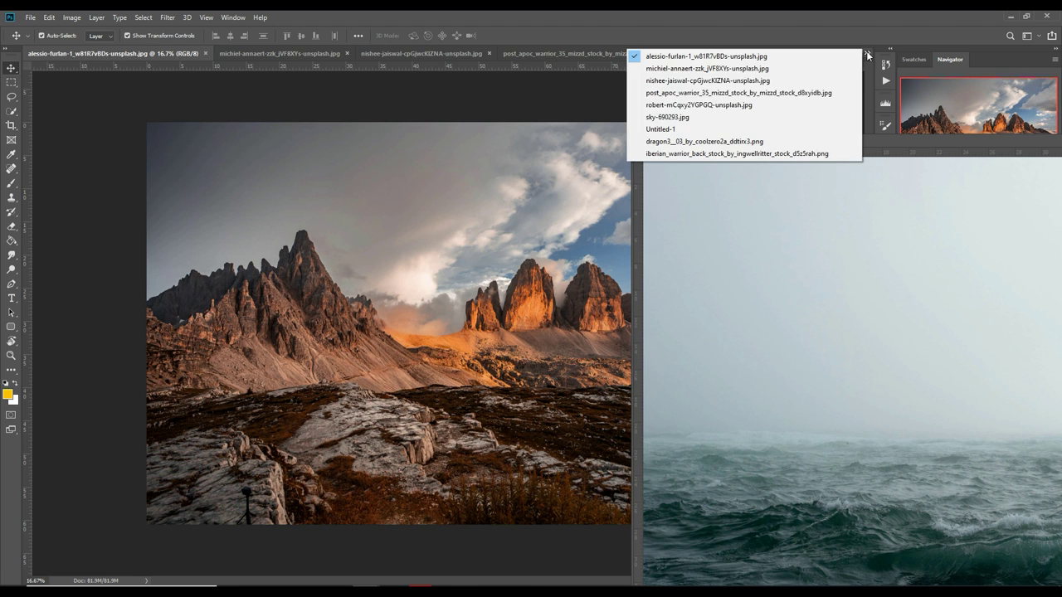
left_click(738, 129)
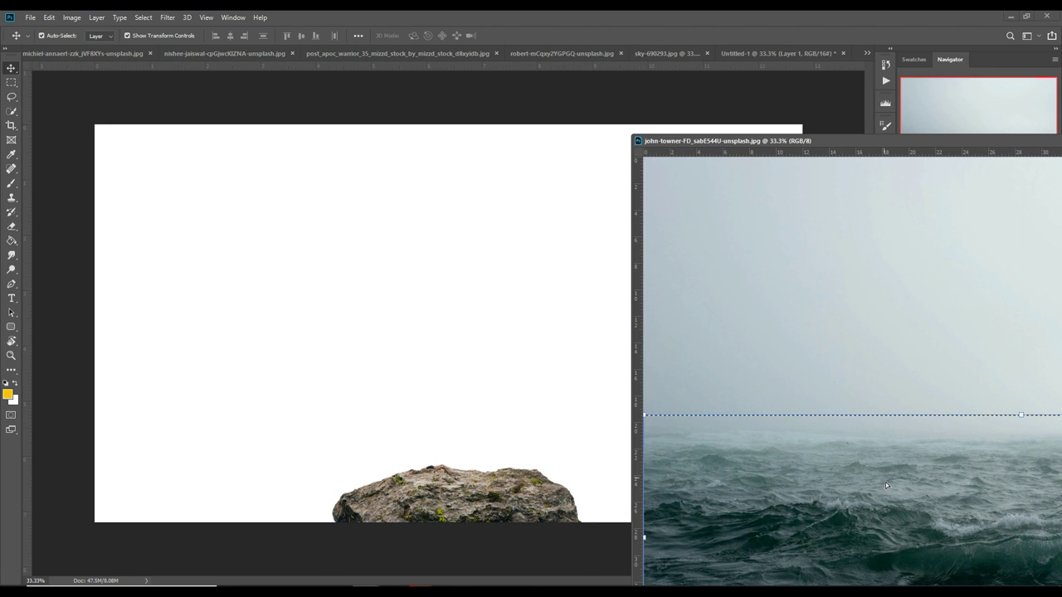
left_click_drag(886, 486, 434, 406)
left_click_drag(904, 143, 412, 219)
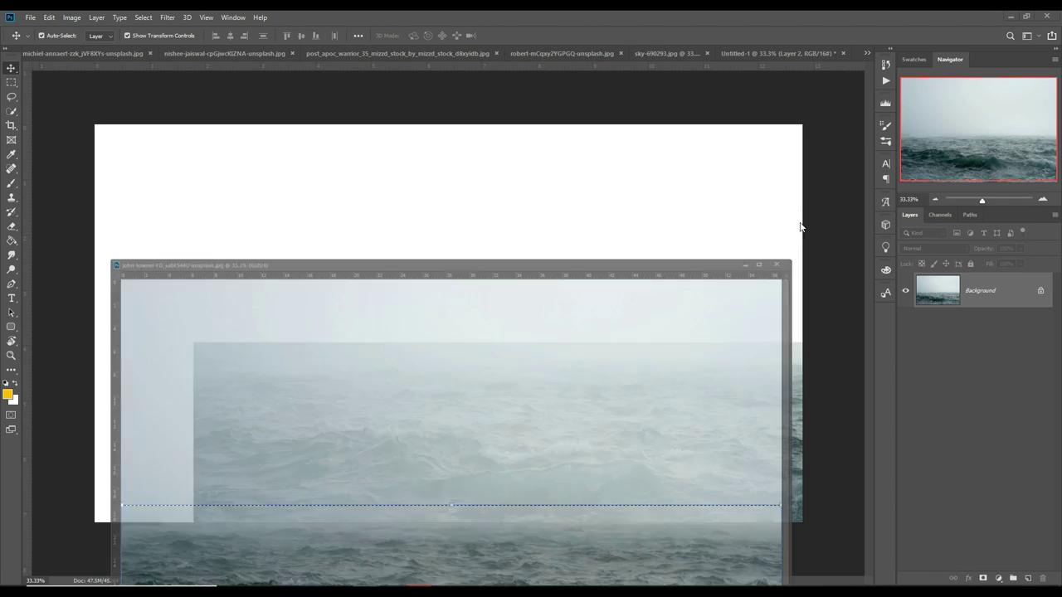
left_click(866, 210)
left_click_drag(995, 300, 996, 325)
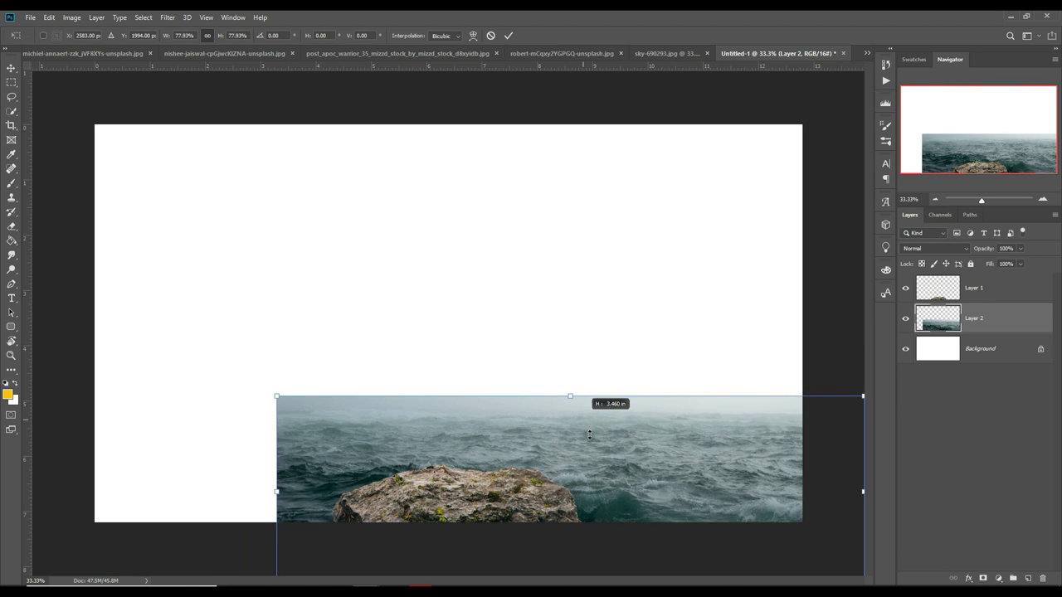
Step: Scale the sea to span the full canvas width with its horizon raised
left_click_drag(571, 345, 569, 415)
left_click_drag(660, 469, 545, 438)
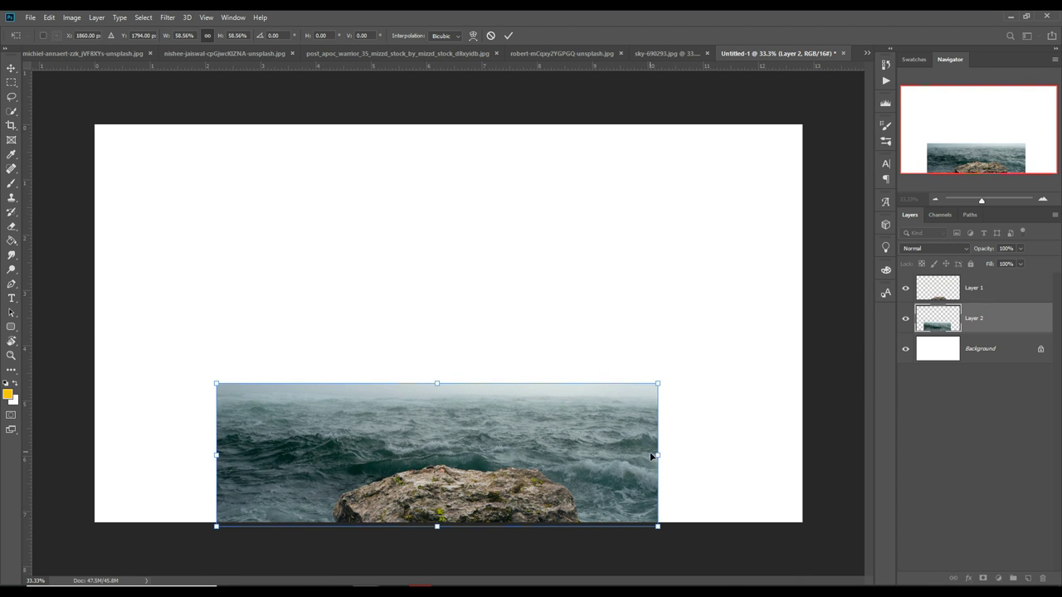
left_click_drag(663, 457, 804, 457)
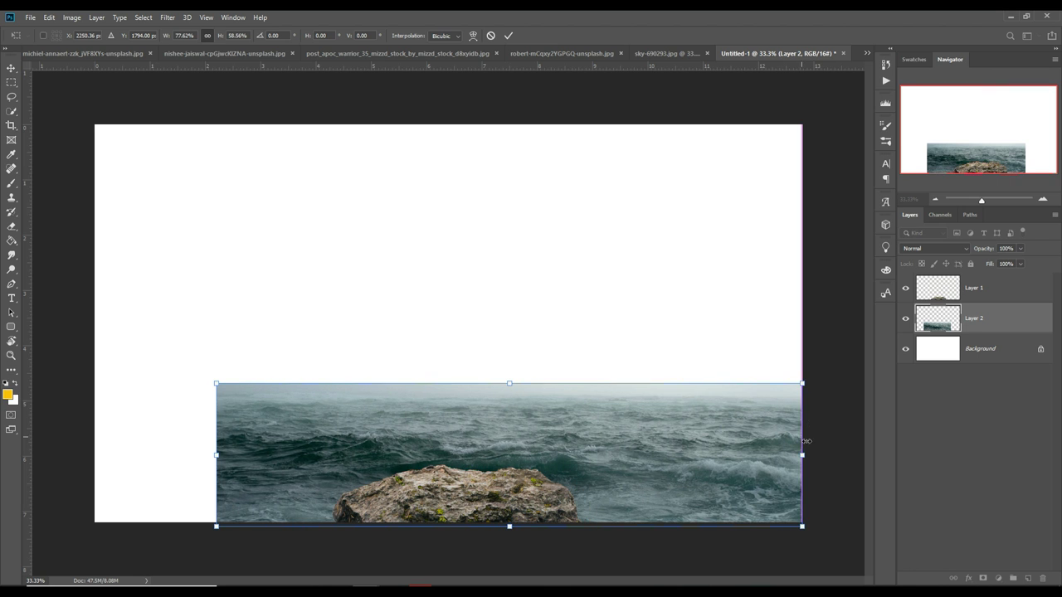
left_click_drag(215, 456, 94, 456)
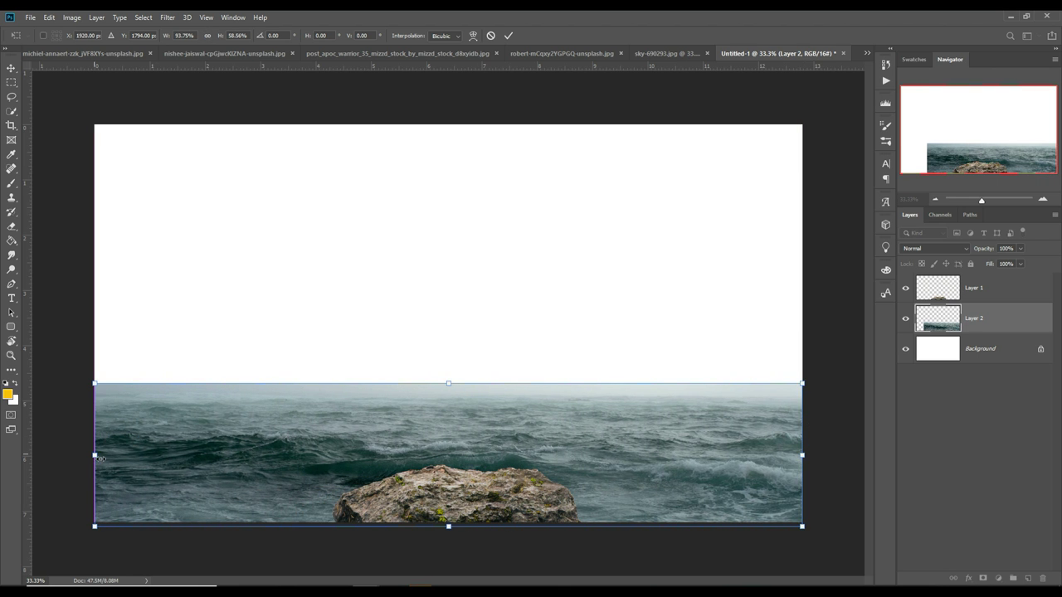
left_click_drag(449, 384, 452, 350)
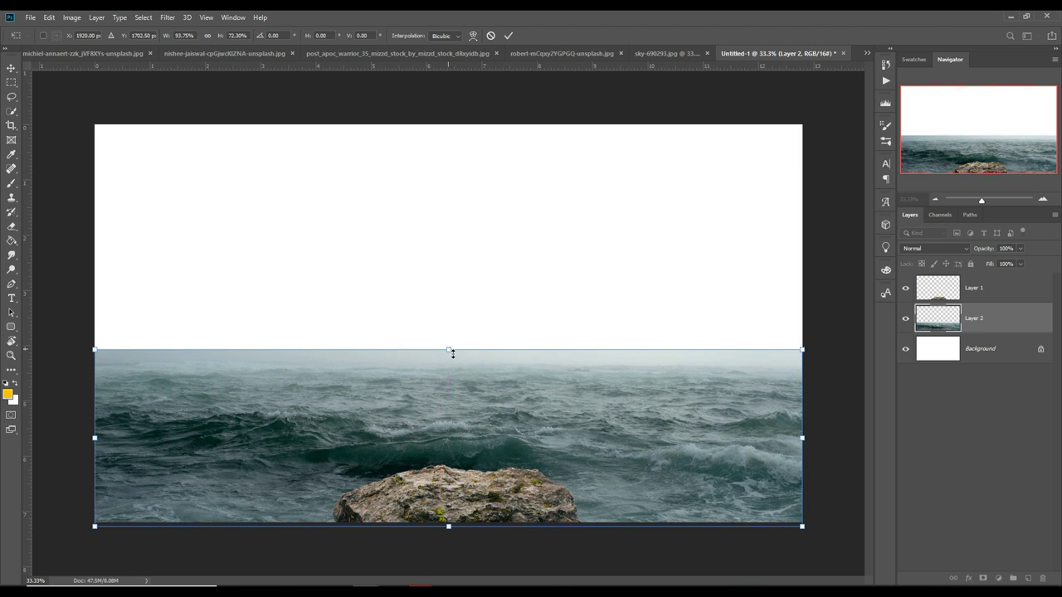
Step: Flare the sea's bottom corners outward in perspective and commit
key("ctrl+minus")
key("ctrl+minus")
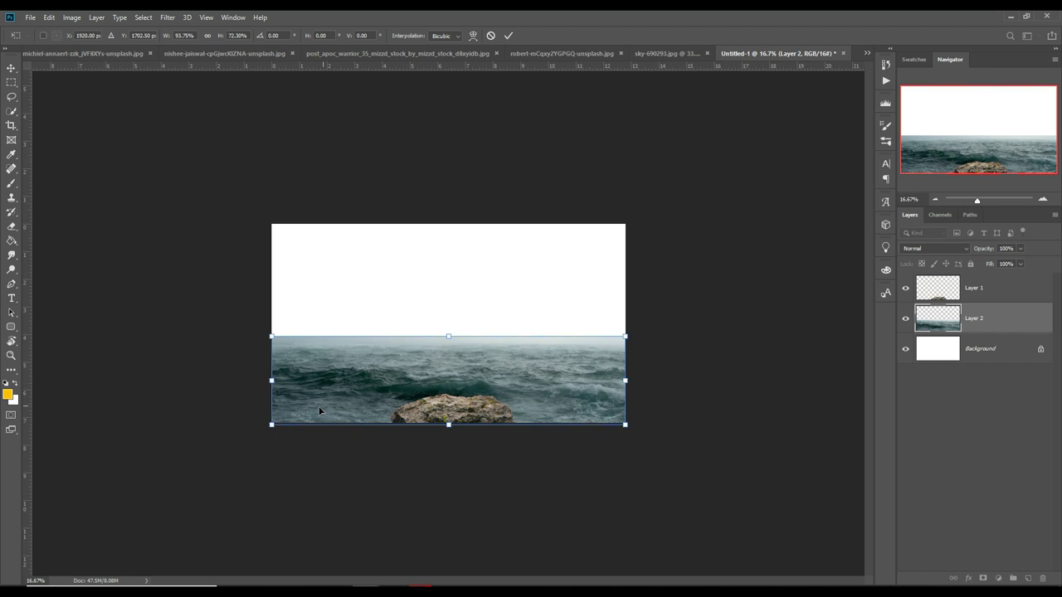
left_click_drag(272, 425, 182, 425)
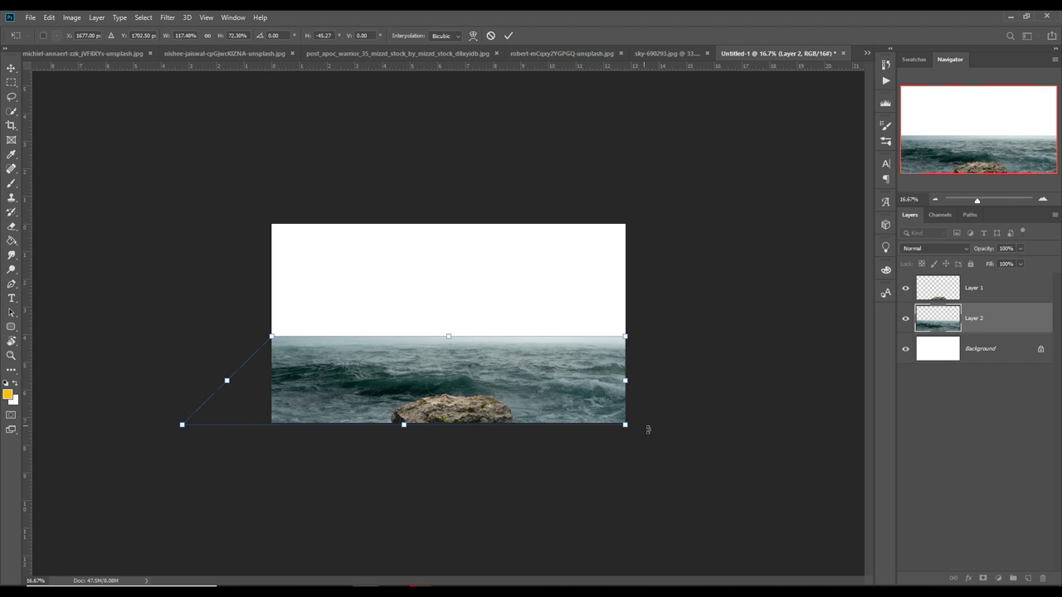
left_click_drag(630, 428, 763, 425)
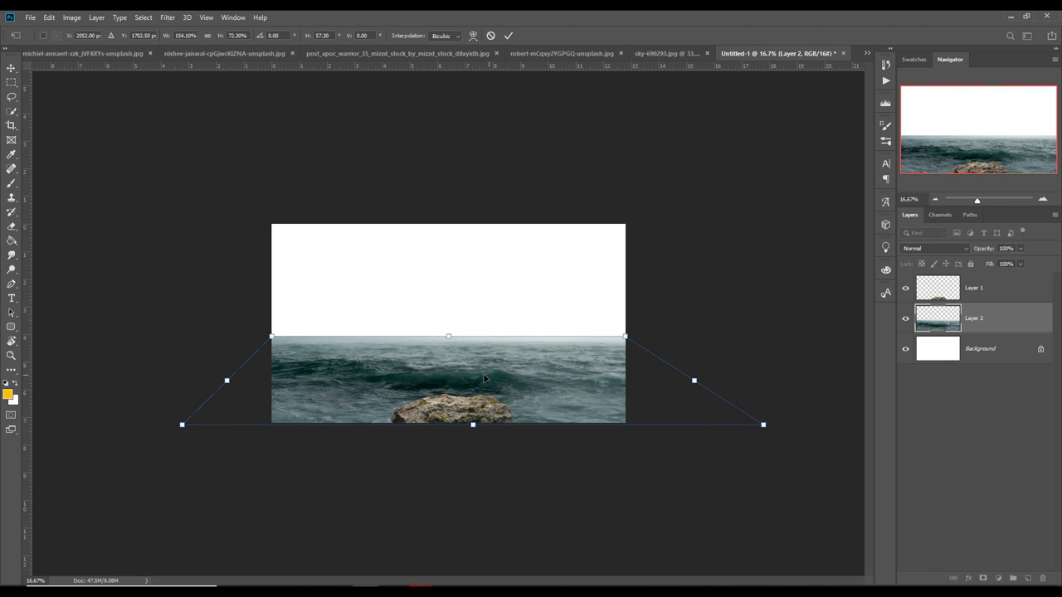
left_click_drag(182, 425, 160, 425)
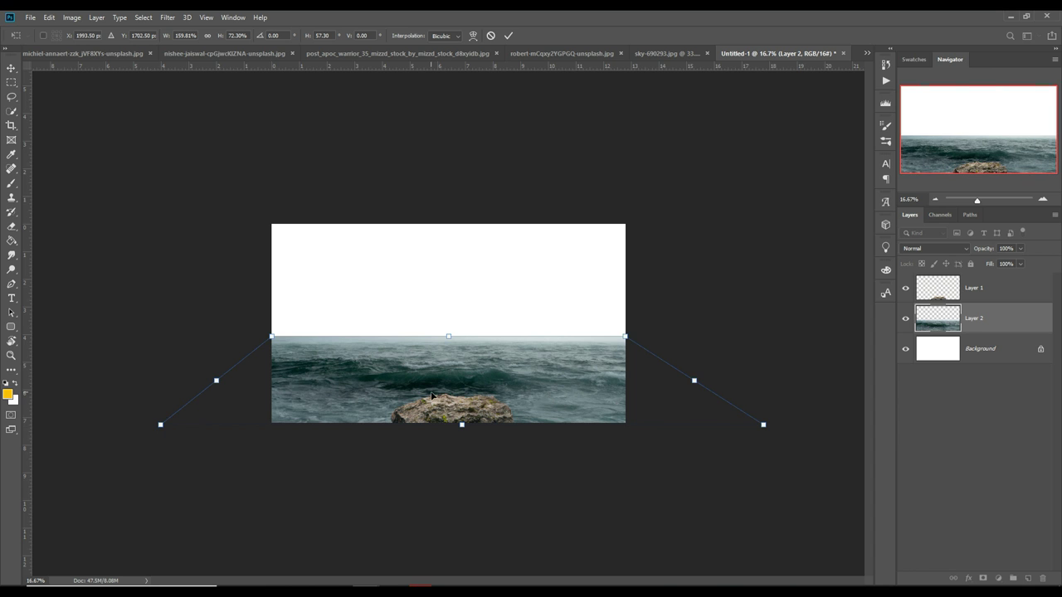
left_click(510, 35)
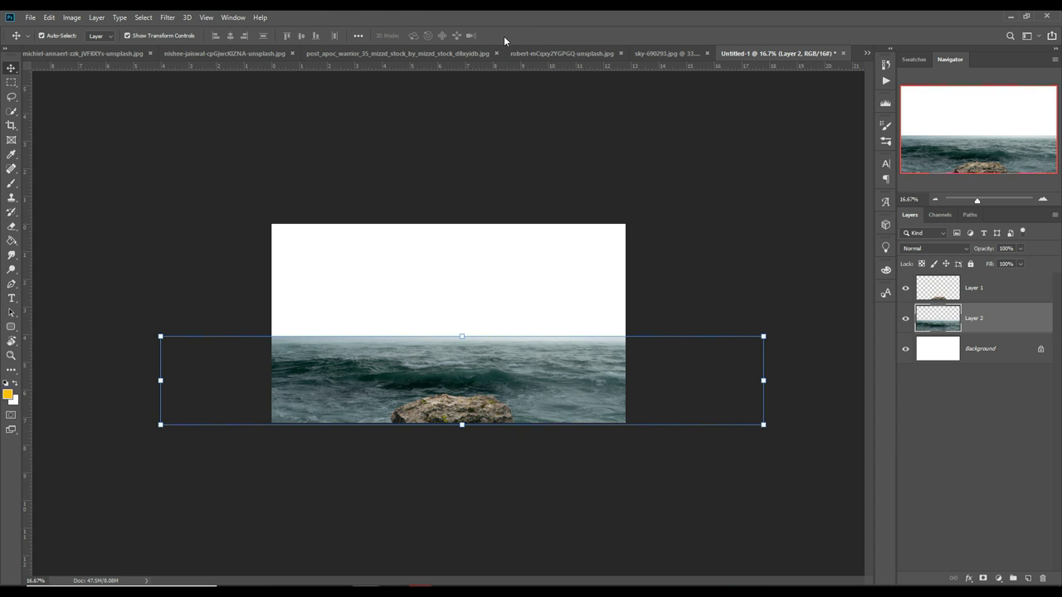
Step: Switch through the open photos to the red-haired warrior woman image
left_click(221, 54)
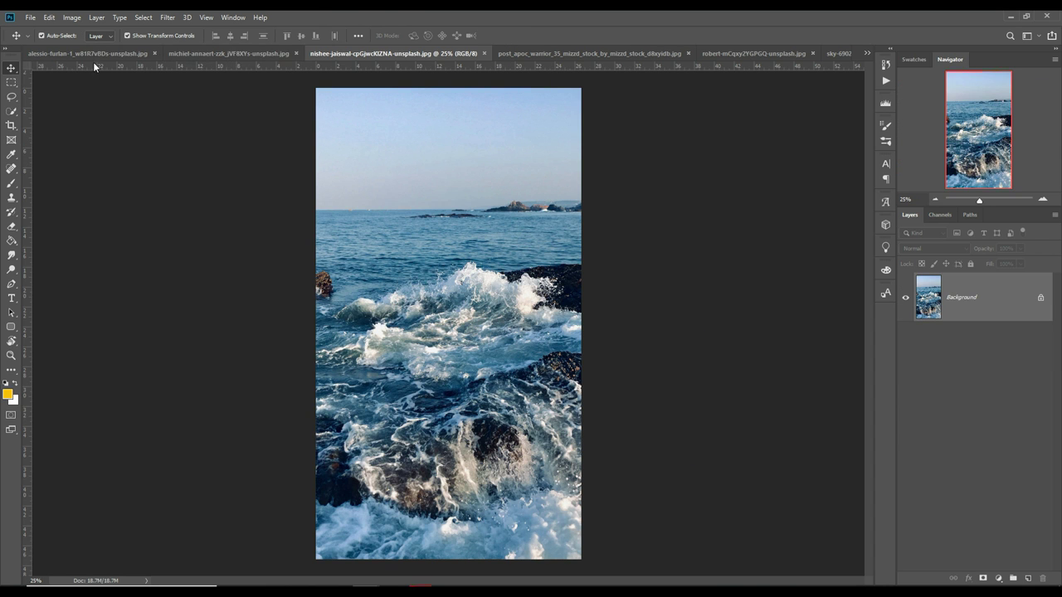
left_click(94, 60)
left_click(868, 54)
left_click(794, 66)
left_click(867, 53)
left_click(793, 82)
left_click(867, 54)
left_click(780, 93)
Step: Select the warrior with Select > Subject and copy her into the composite
left_click(151, 20)
left_click(162, 147)
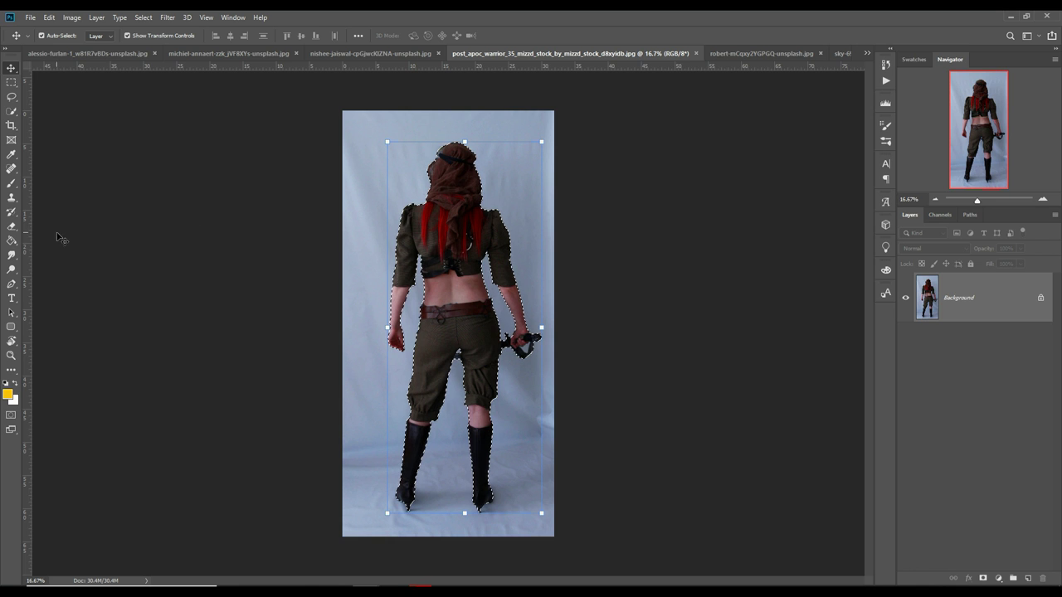
left_click_drag(612, 53, 616, 94)
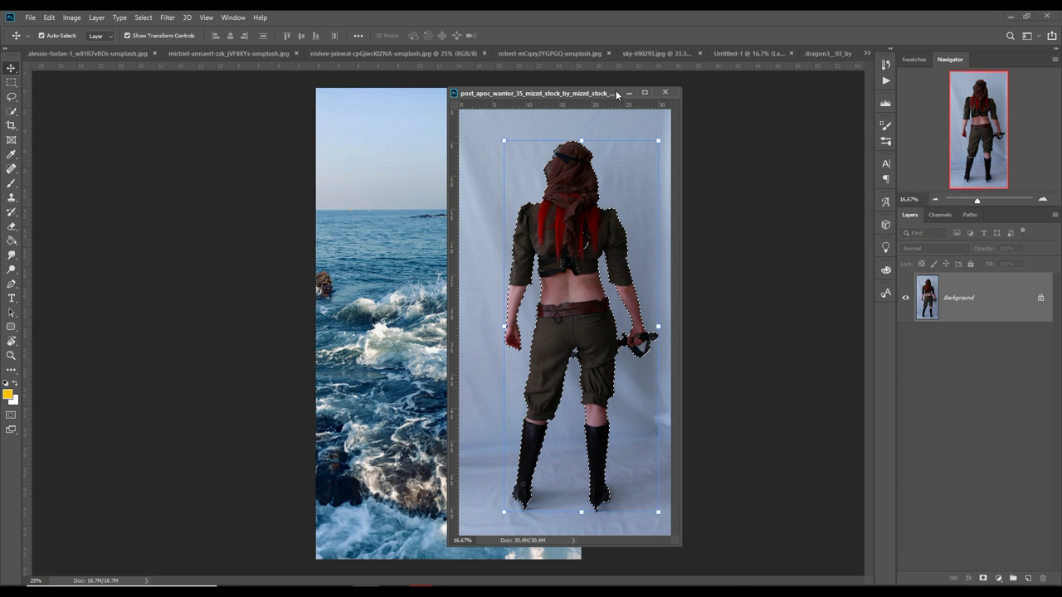
left_click(746, 53)
left_click(628, 211)
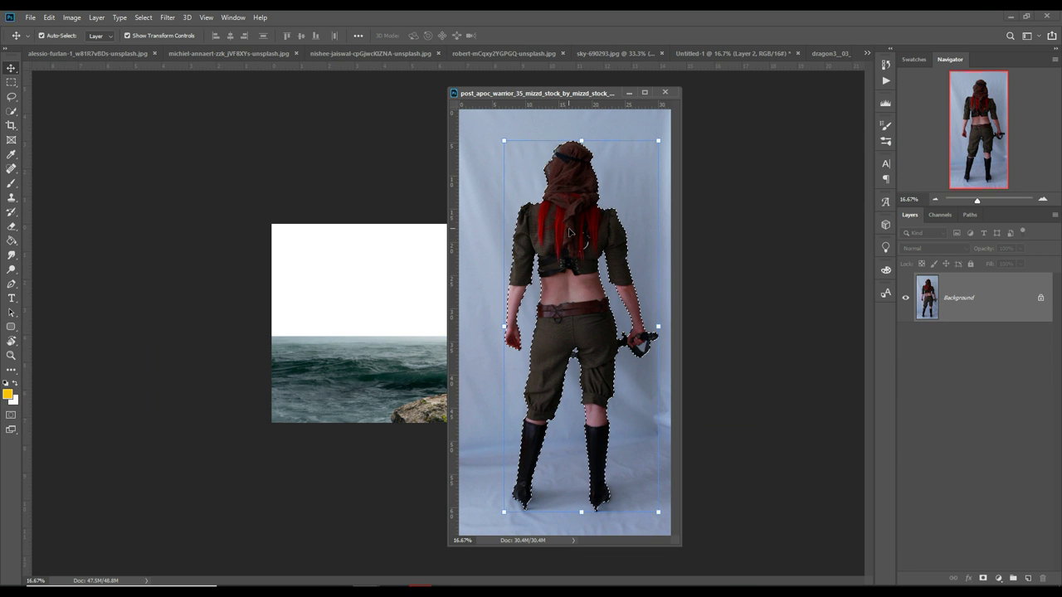
left_click_drag(569, 233, 414, 284)
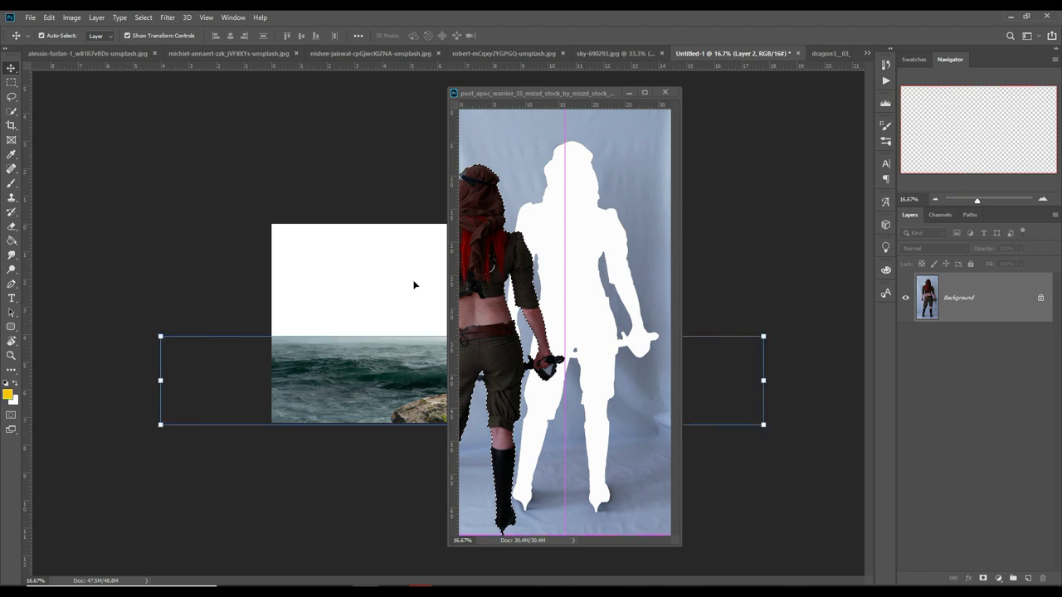
Step: Stack the warrior above the rock and shrink her to 19.68% on it
left_click(629, 92)
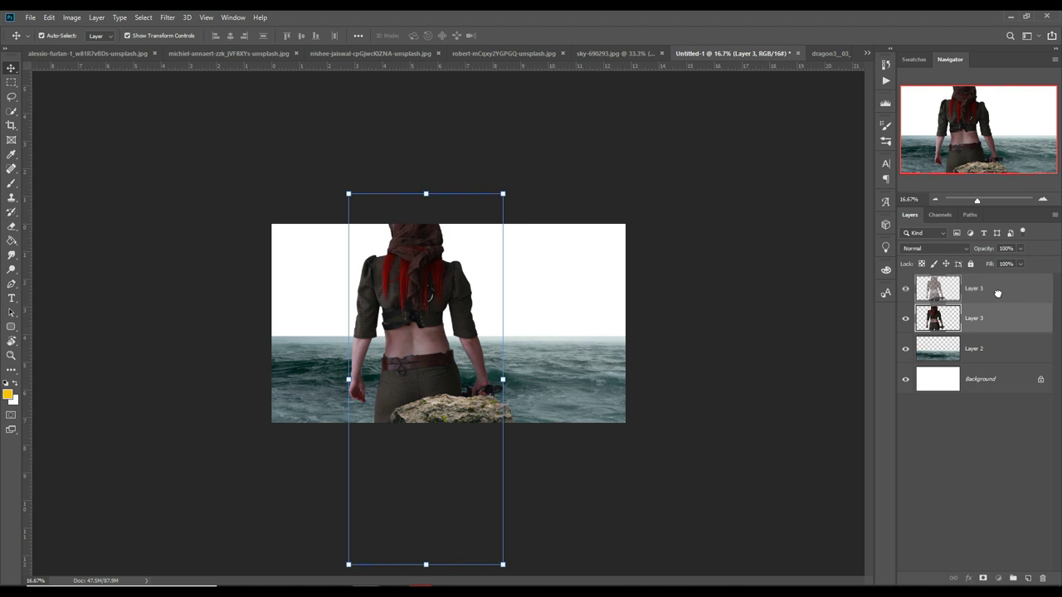
left_click_drag(997, 292, 996, 286)
mouse_move(427, 196)
left_mouse_down()
mouse_move(430, 500)
mouse_move(458, 360)
left_mouse_up()
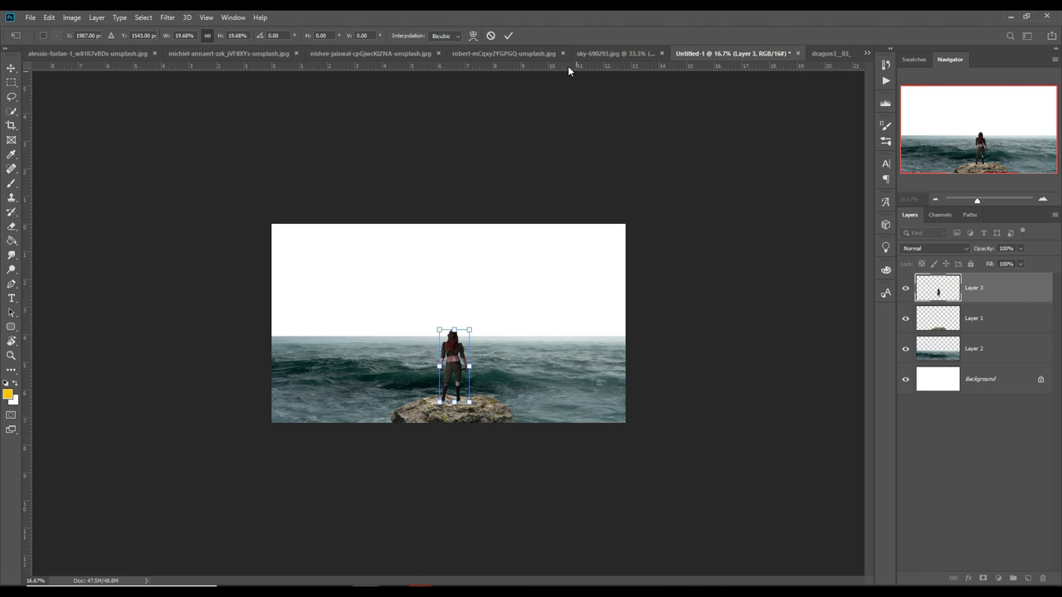
left_click(508, 35)
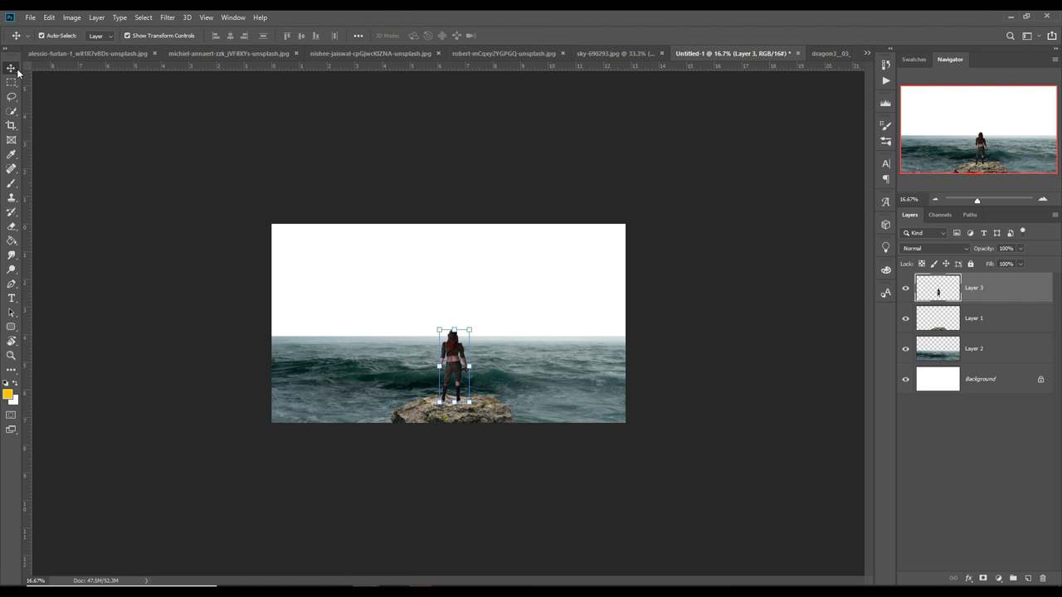
Step: Quick Select the tall left peak in the spires photo, subtracting the sky bump
left_click(867, 53)
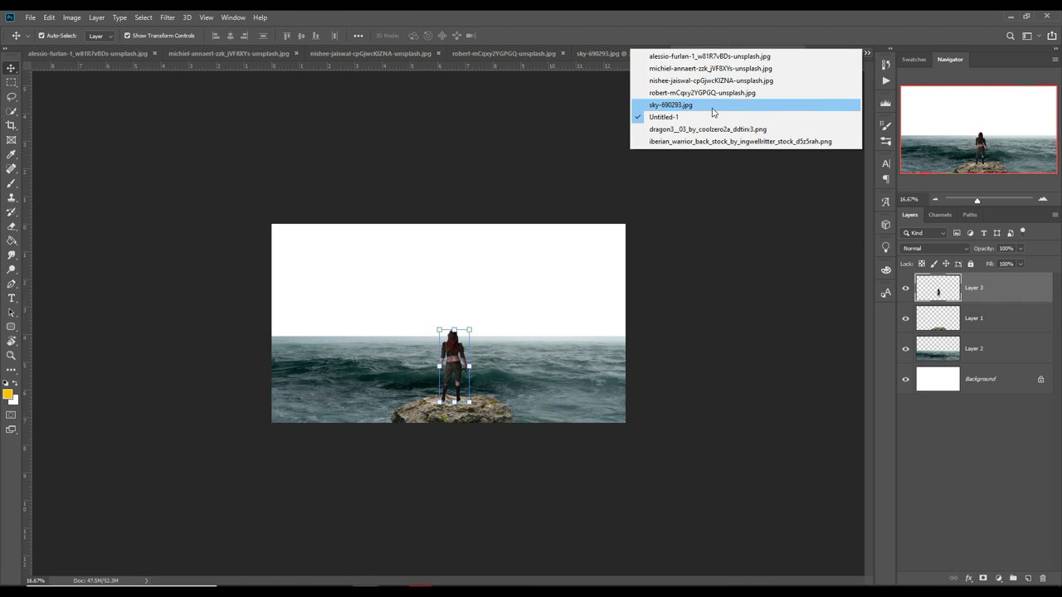
left_click(713, 56)
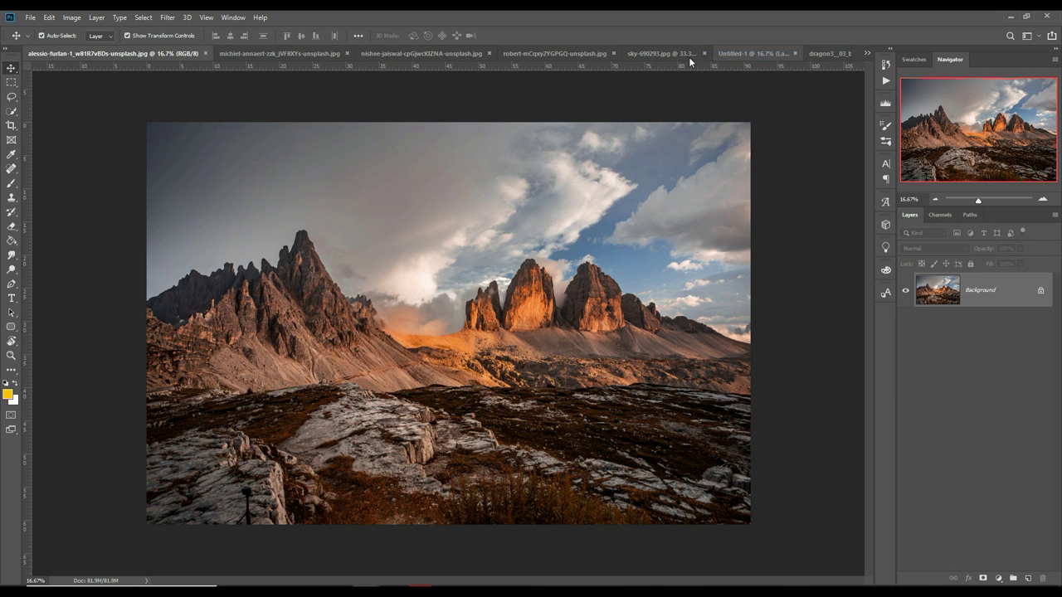
left_click(10, 112)
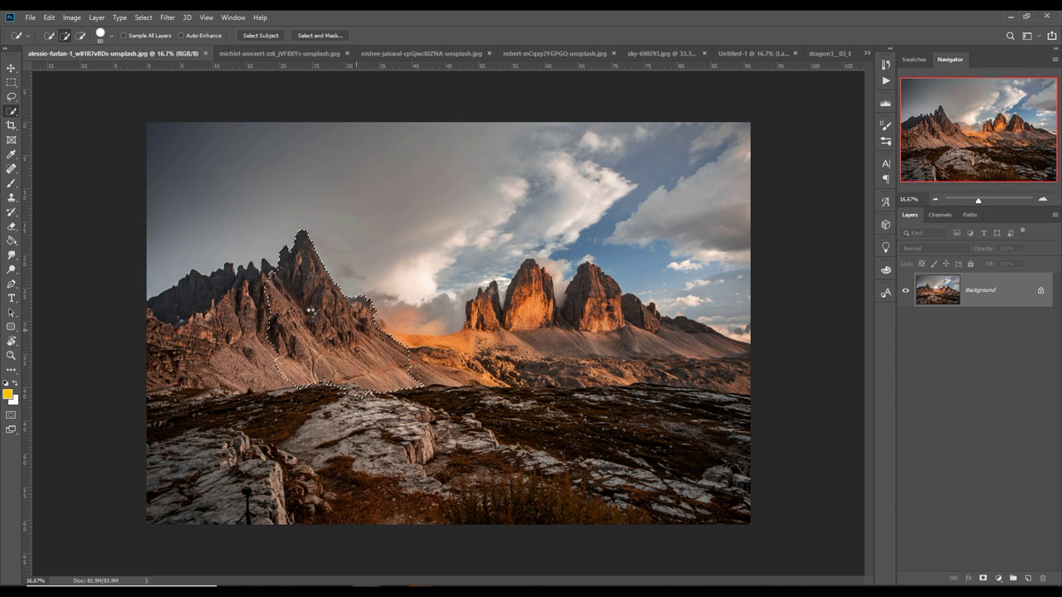
key("alt")
left_click_drag(353, 284, 369, 313)
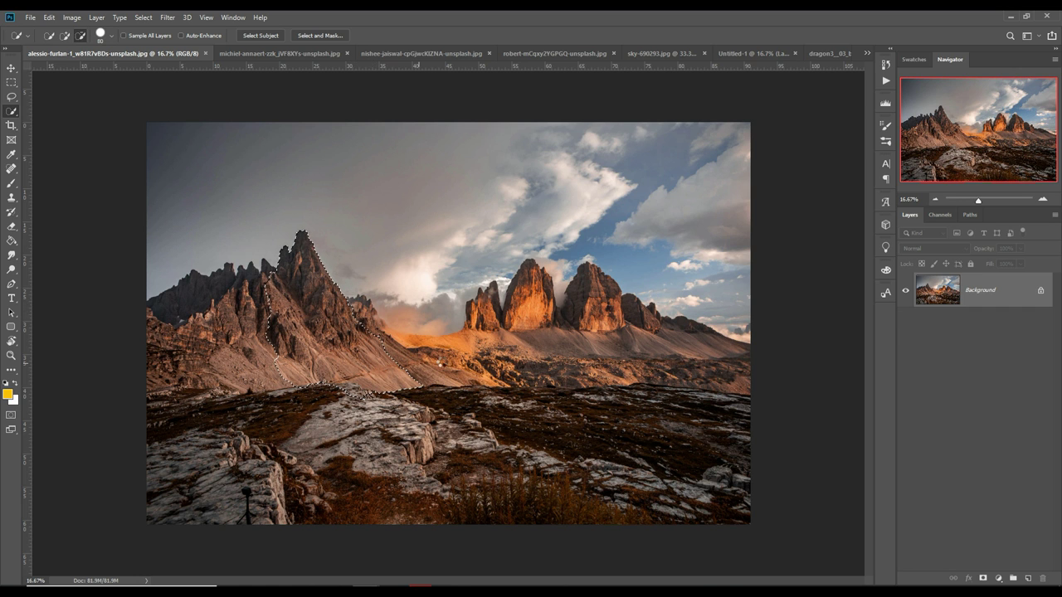
Step: Move-drag the selected peak into the composite as Layer 4
left_click(11, 70)
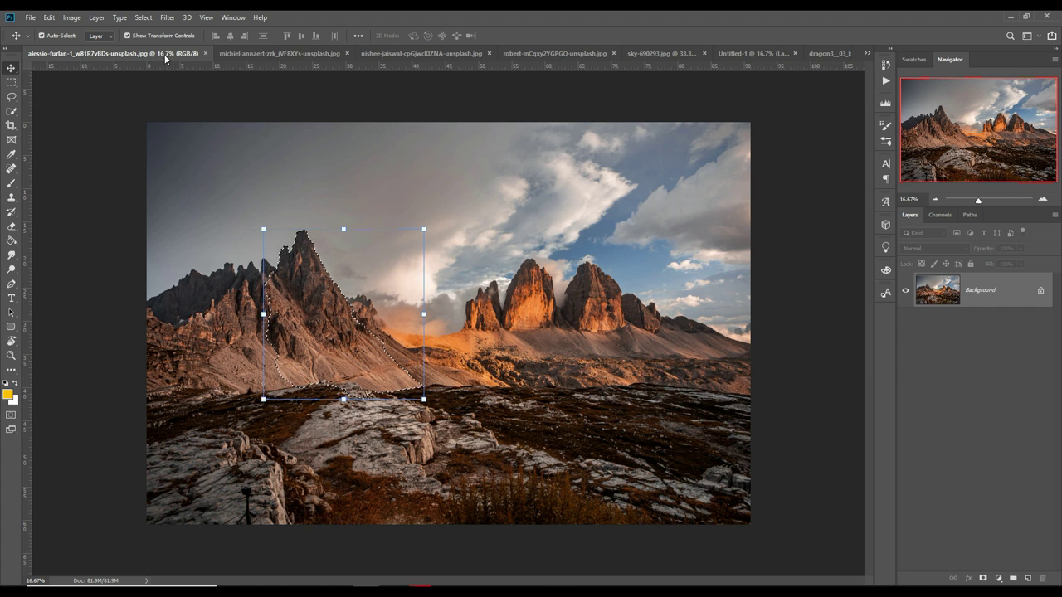
left_click_drag(165, 58, 633, 167)
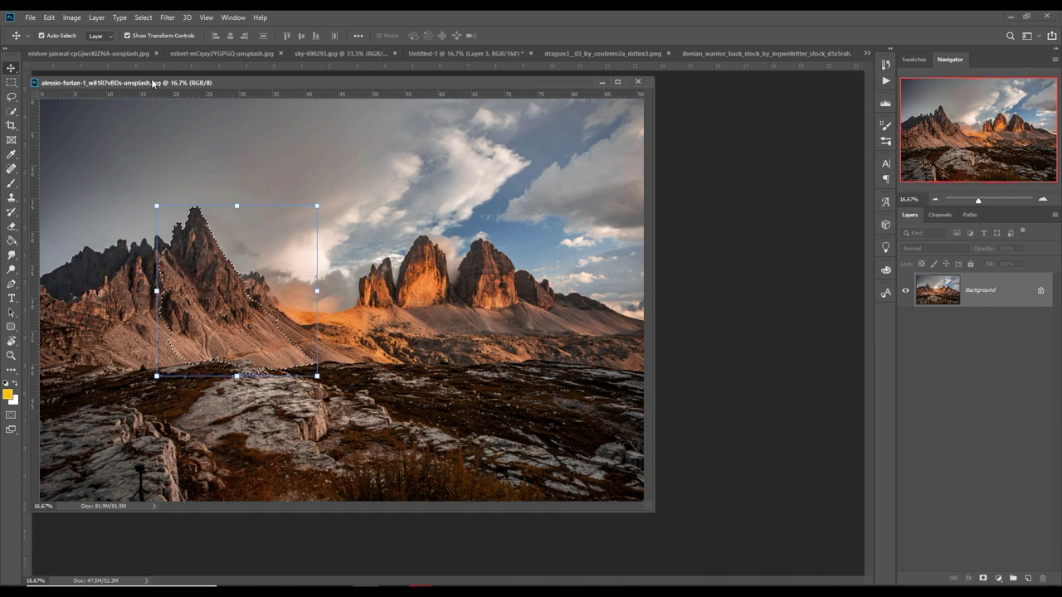
left_click_drag(705, 366, 432, 350)
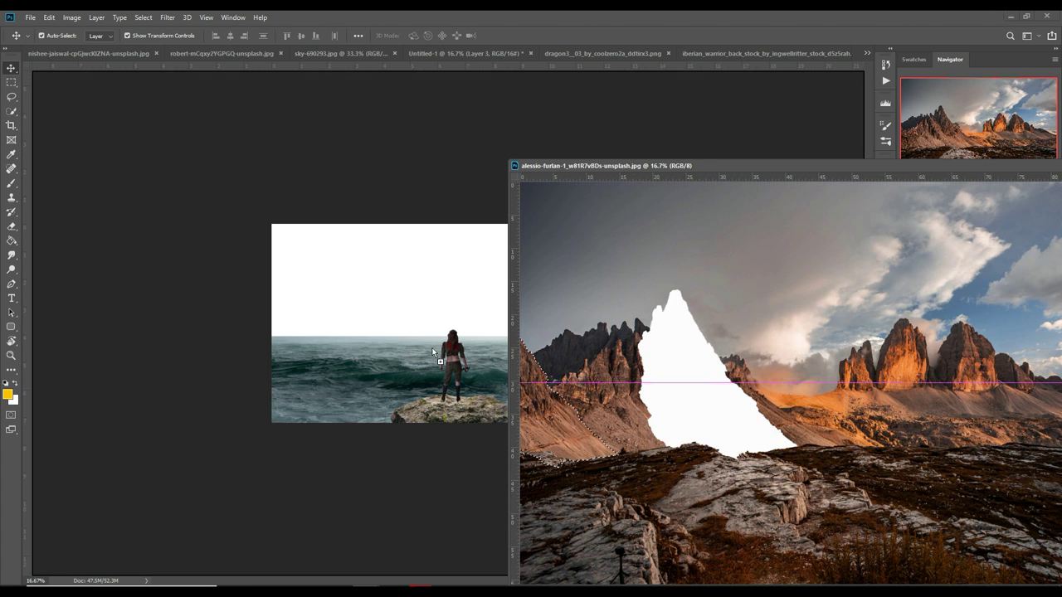
left_click_drag(957, 166, 651, 267)
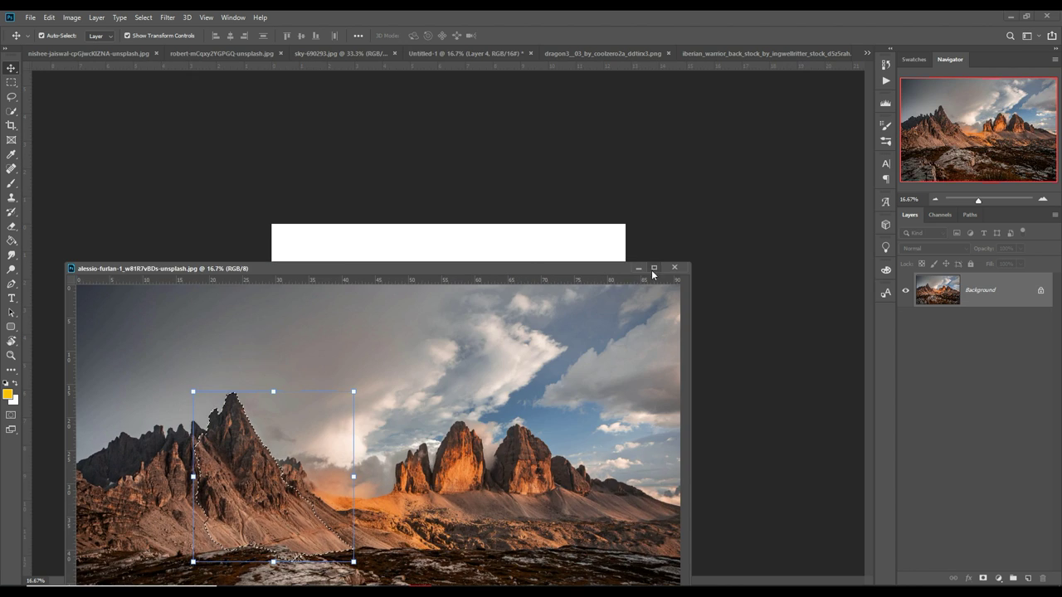
Step: Enlarge the peak to 112% and move it to the canvas's left edge
left_click(652, 268)
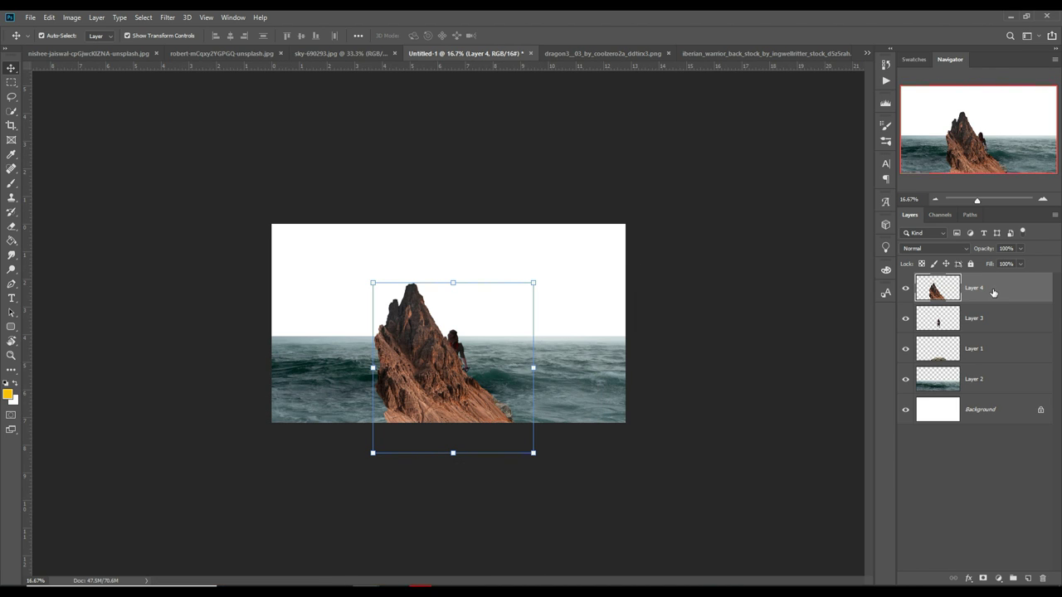
left_click_drag(542, 287, 552, 259)
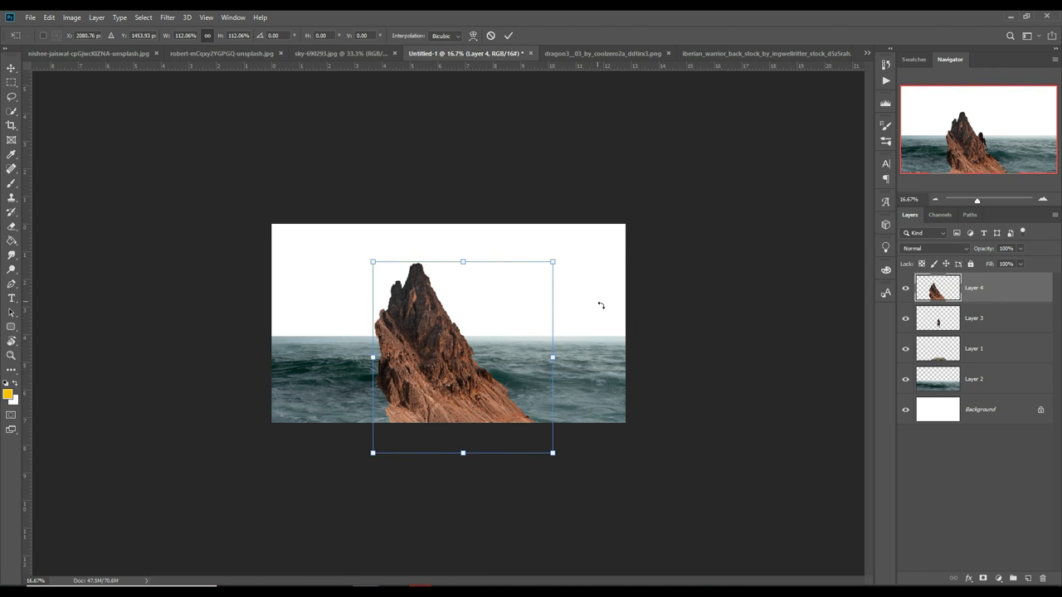
left_click_drag(472, 375, 363, 359)
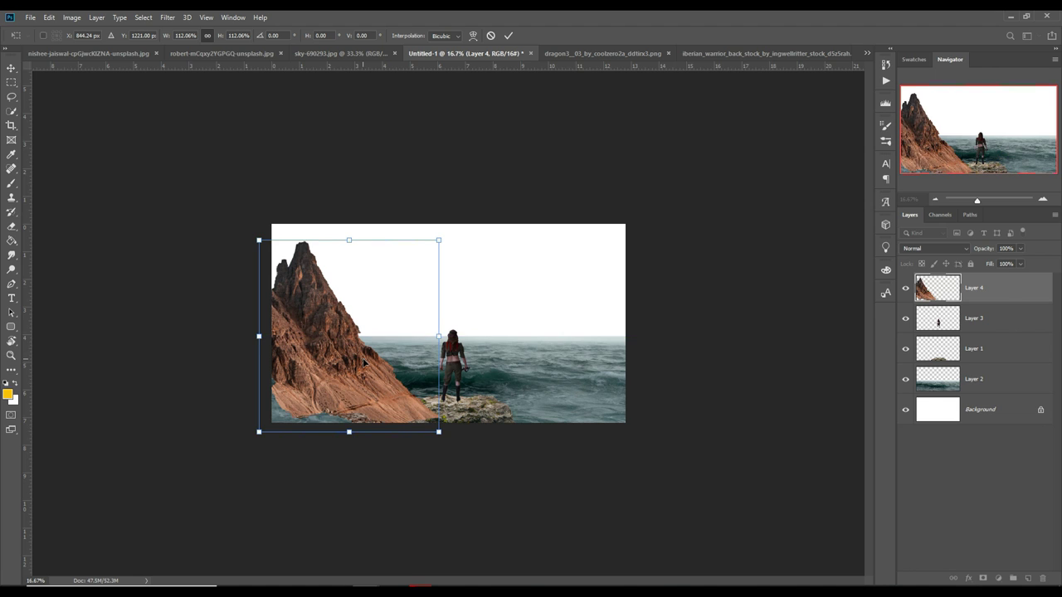
left_click(509, 37)
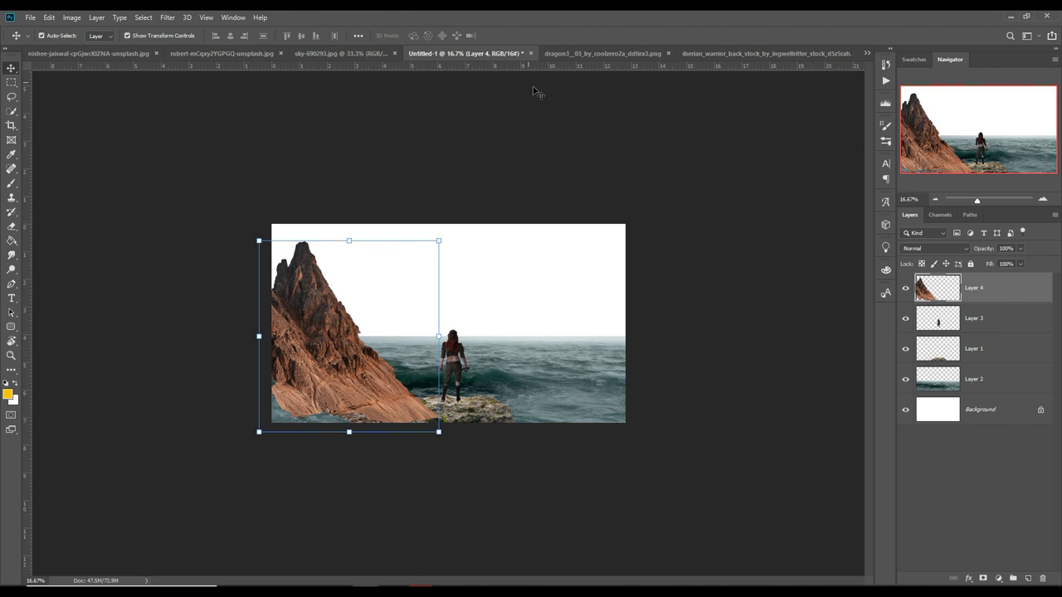
Step: Warp the peak into a curving spire by bending its top and base
left_click(49, 17)
mouse_move(67, 271)
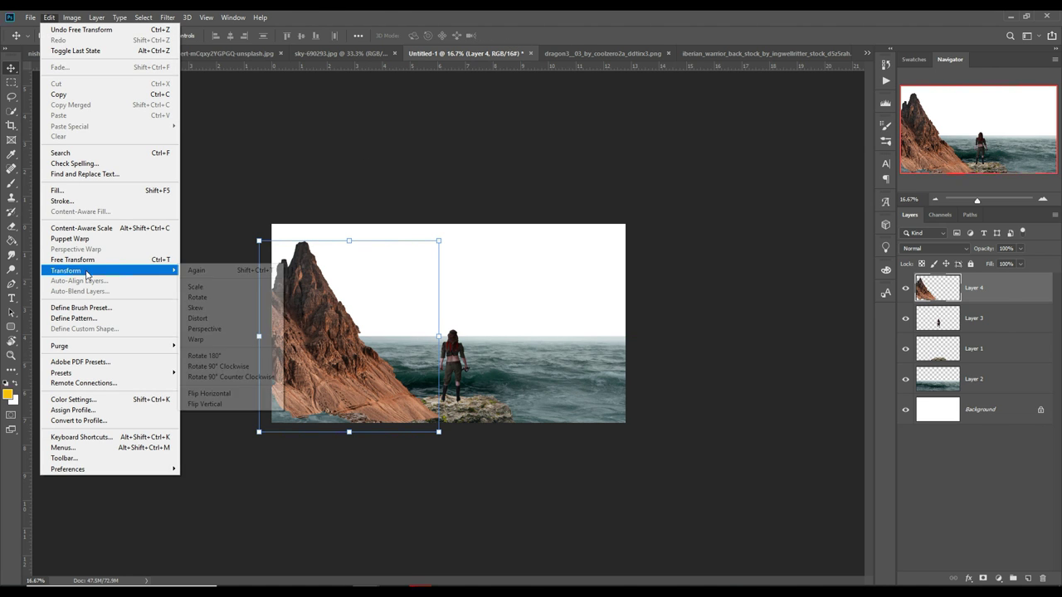
left_click(201, 342)
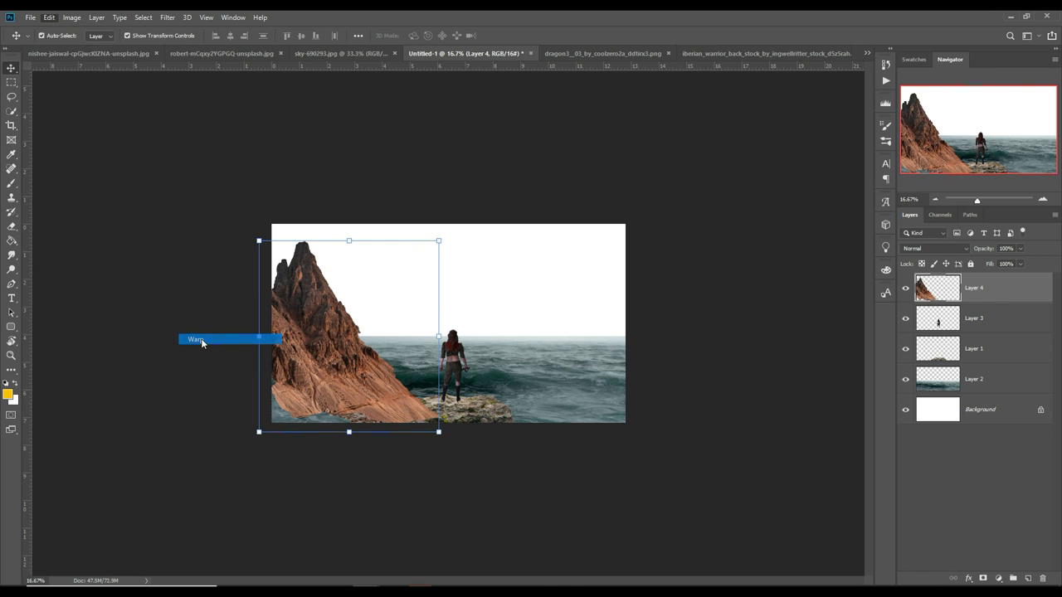
mouse_move(320, 241)
left_mouse_down()
mouse_move(356, 249)
mouse_move(336, 329)
mouse_move(290, 345)
mouse_move(351, 403)
left_mouse_up()
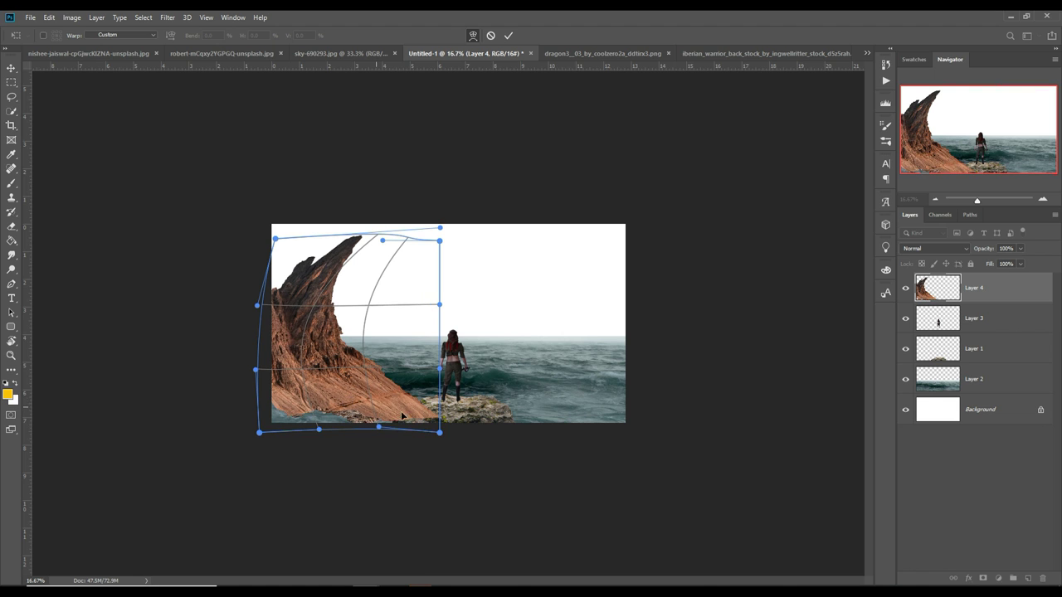
left_click_drag(440, 431, 443, 402)
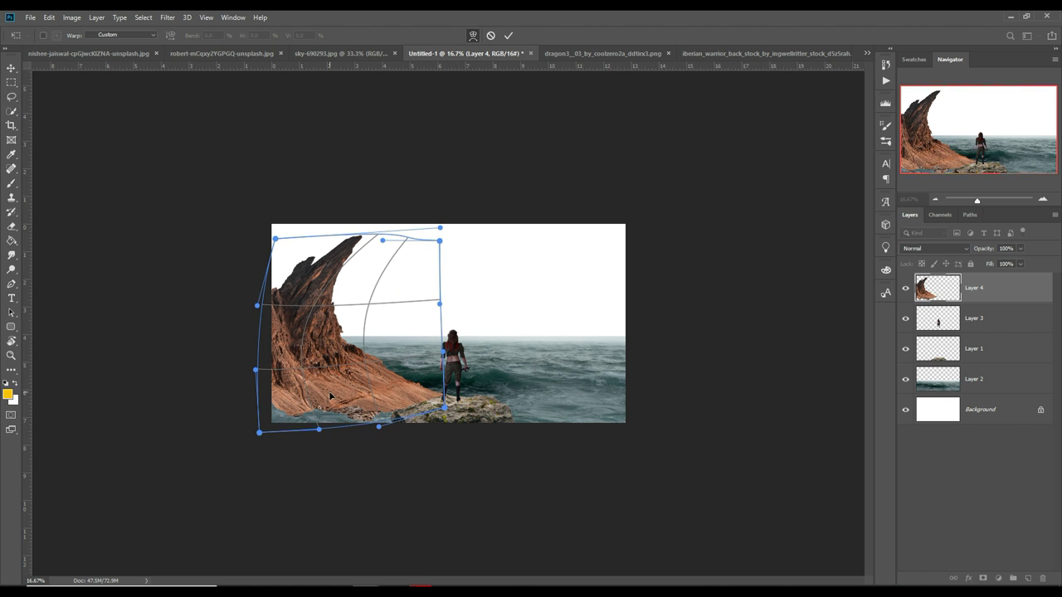
left_click_drag(327, 393, 319, 399)
left_click(509, 36)
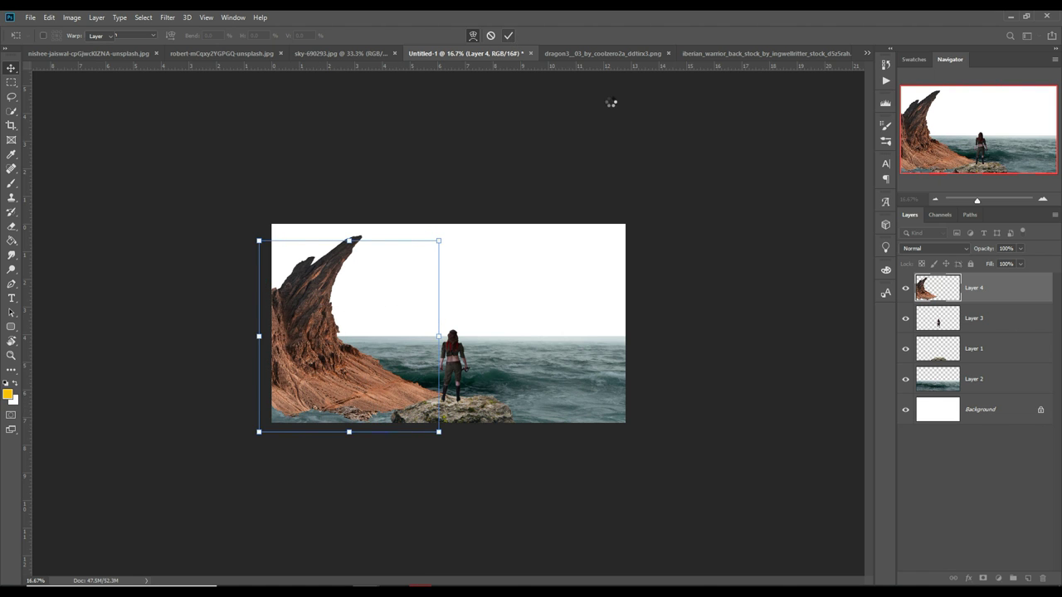
left_click(998, 578)
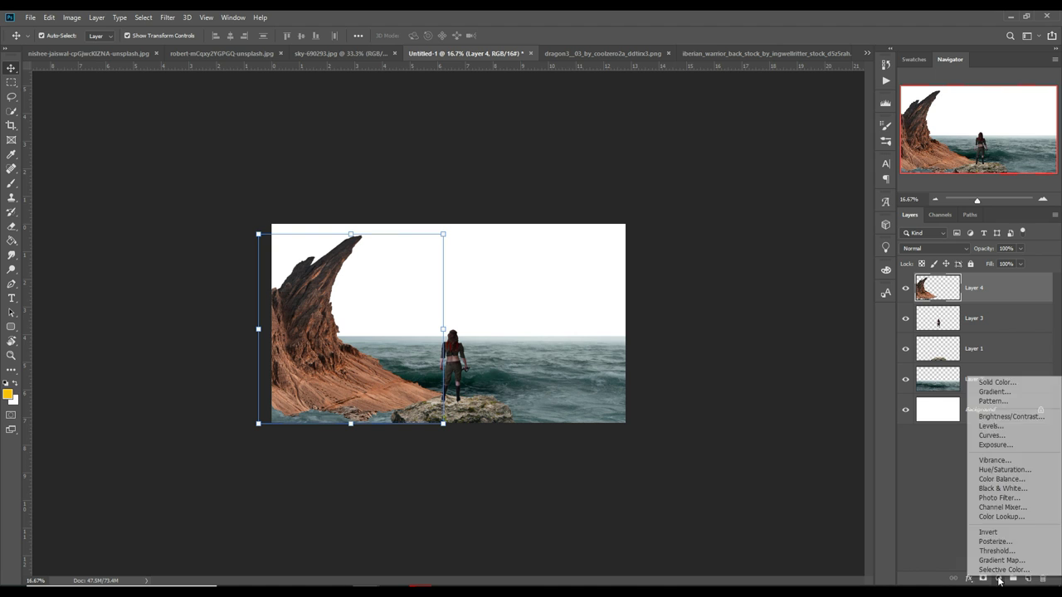
Step: Clip a Hue/Saturation layer to Layer 4 (Hue +180, Saturation -27, Lightness -15) and add a mask
left_click(1004, 469)
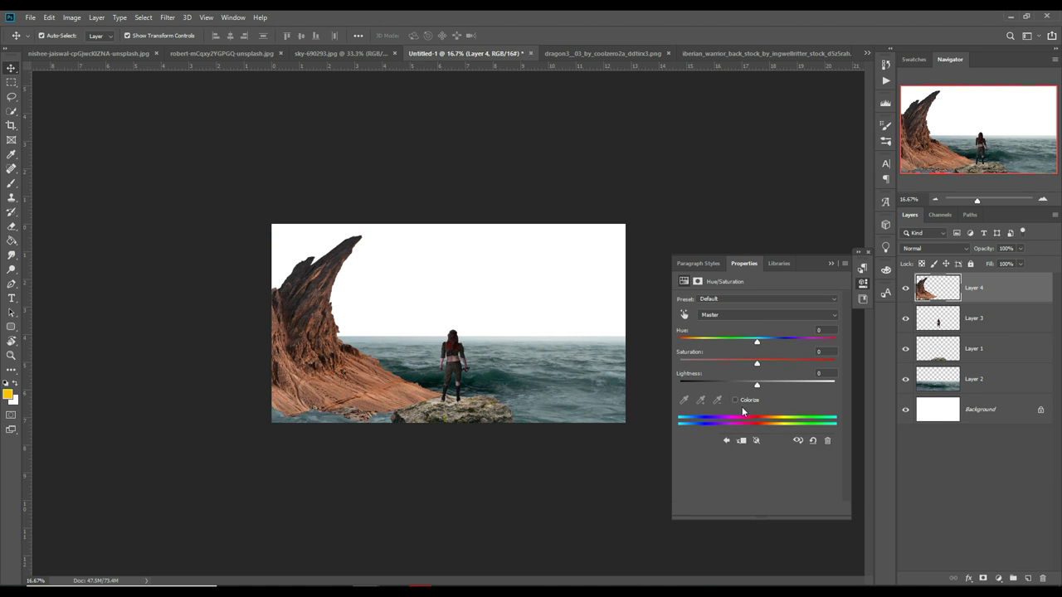
left_click(767, 508)
left_click_drag(744, 363, 835, 343)
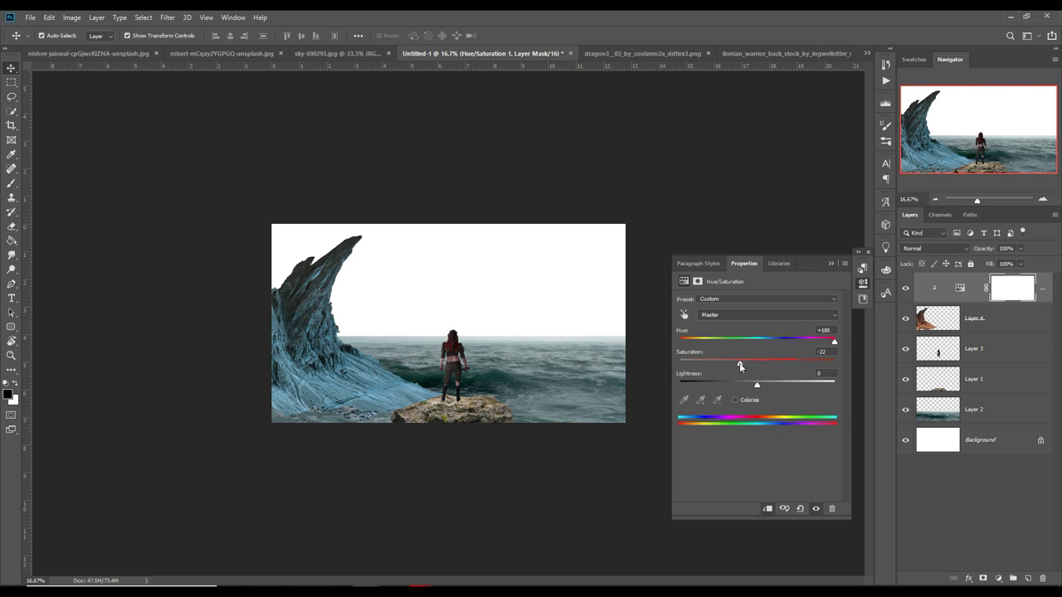
left_click_drag(759, 386, 749, 386)
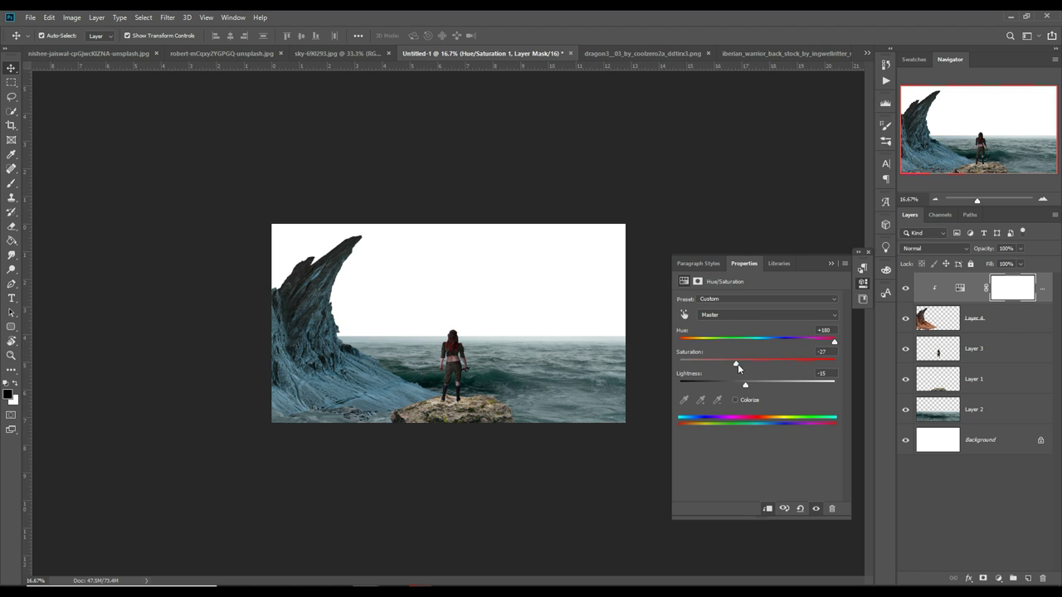
left_click(987, 324)
left_click(982, 578)
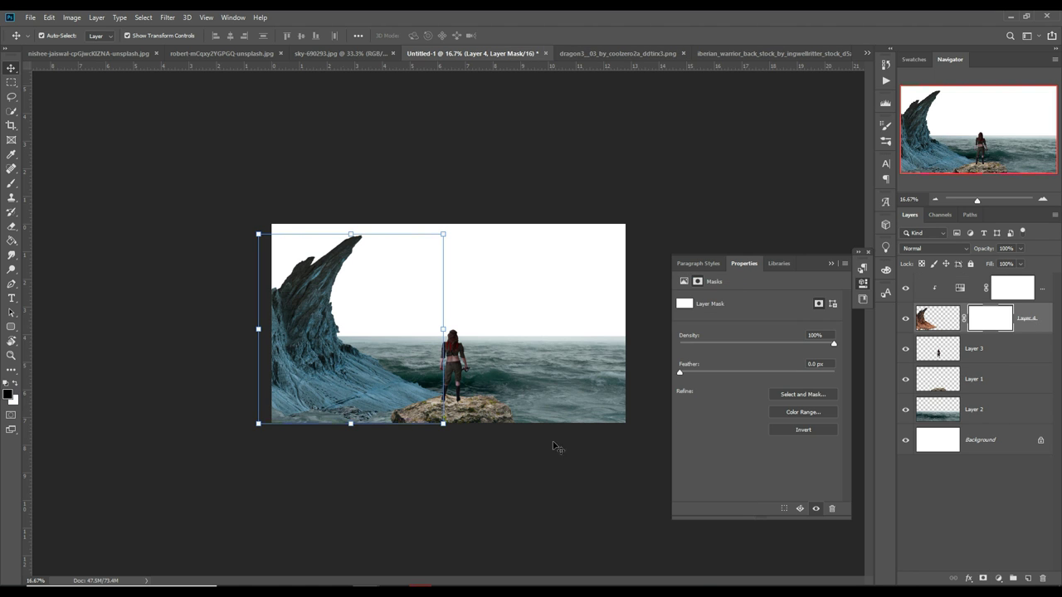
left_click(10, 186)
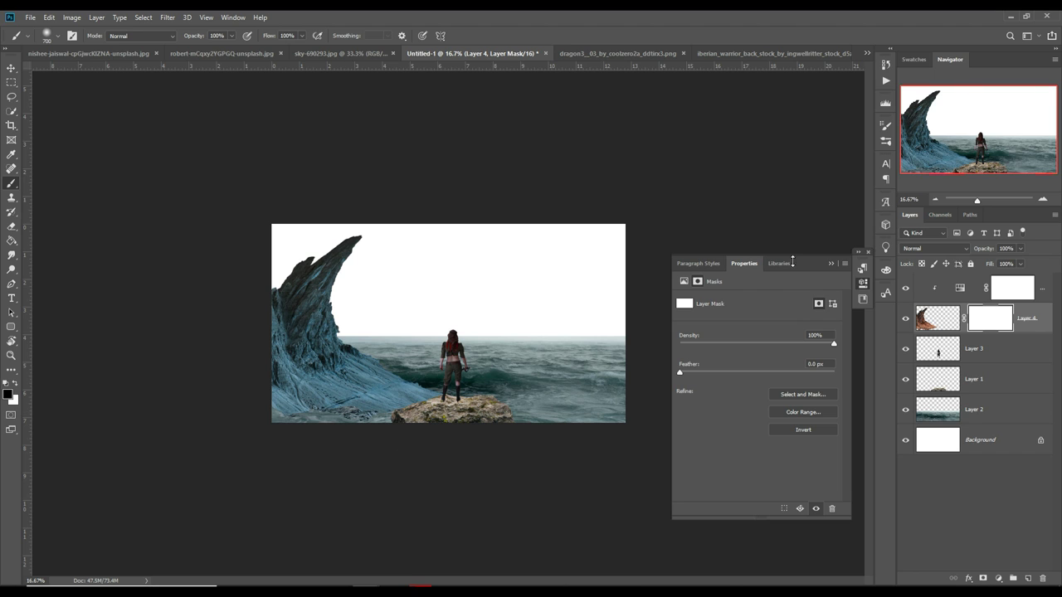
Step: Paint out the cliff base on Layer 4's mask with a soft black 900 px brush
left_click(832, 263)
key("bracketright")
key("bracketright")
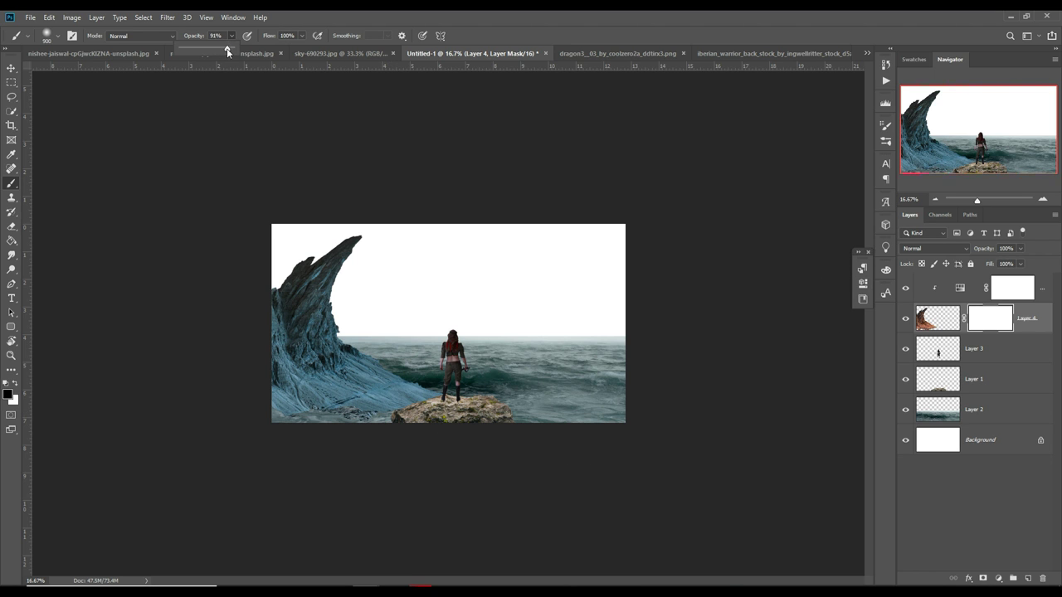
left_click_drag(423, 438, 445, 445)
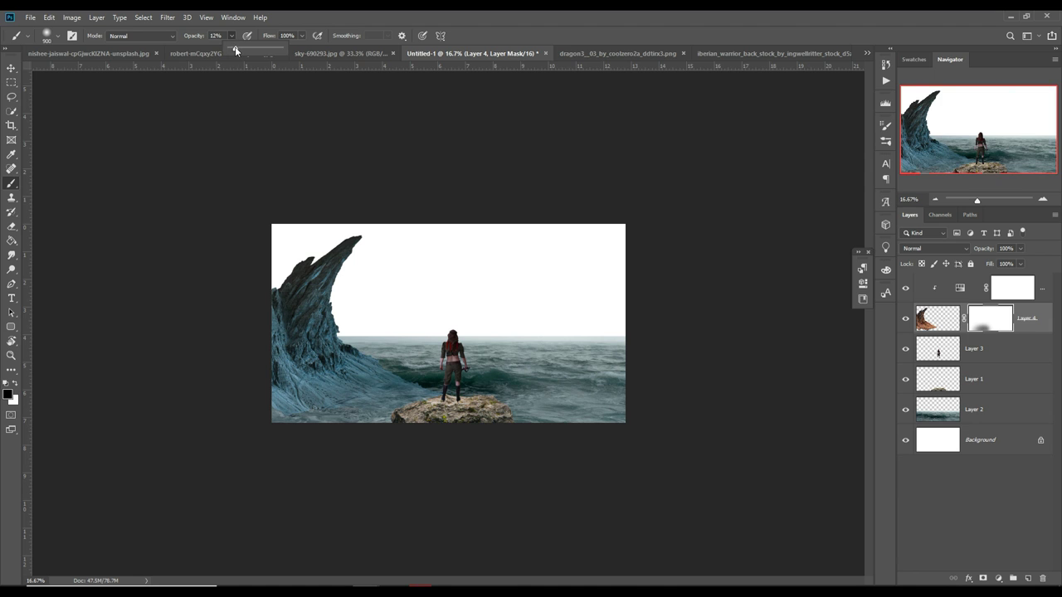
left_click_drag(398, 443, 407, 417)
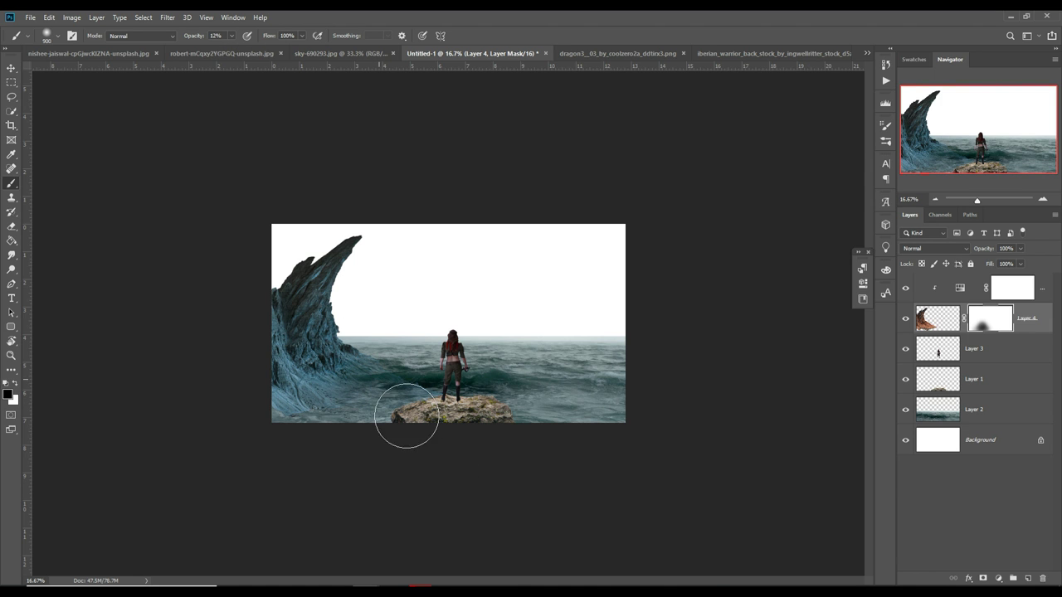
mouse_move(343, 398)
left_mouse_down()
mouse_move(319, 436)
mouse_move(428, 428)
left_mouse_up()
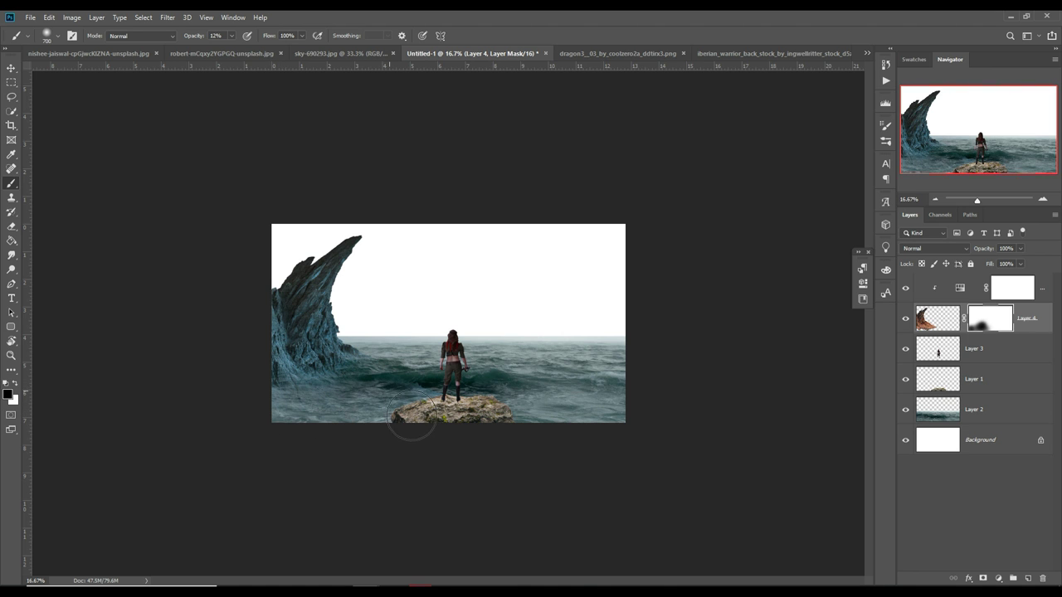
mouse_move(479, 432)
left_mouse_down()
mouse_move(415, 397)
mouse_move(450, 427)
mouse_move(439, 408)
mouse_move(453, 407)
left_mouse_up()
left_click(13, 70)
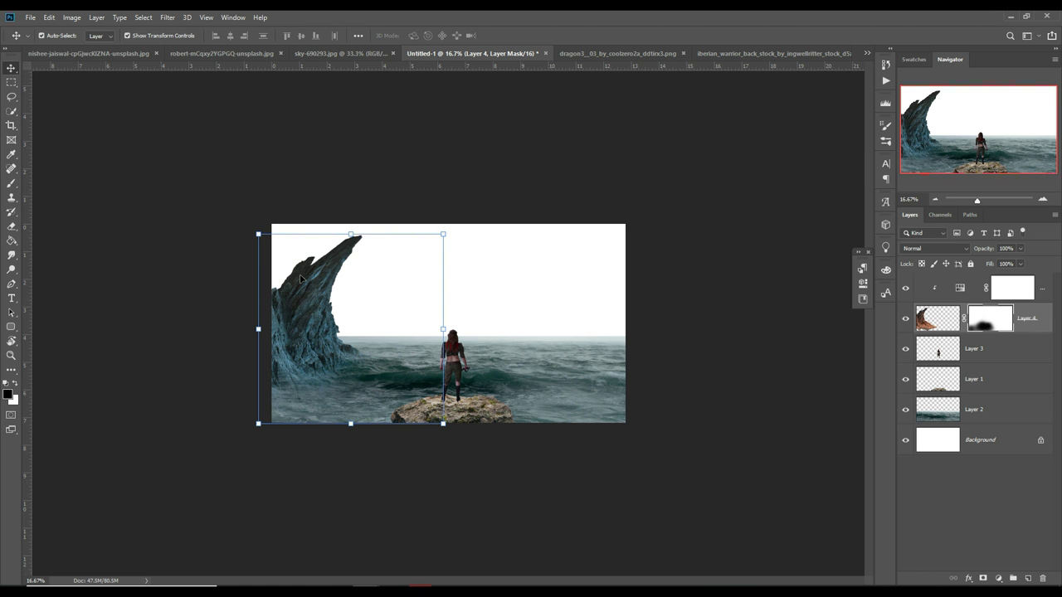
Step: Merge the cliff layer with its Hue/Saturation adjustment
left_click(1048, 321)
left_click(1047, 290, "shift")
right_click(1048, 296)
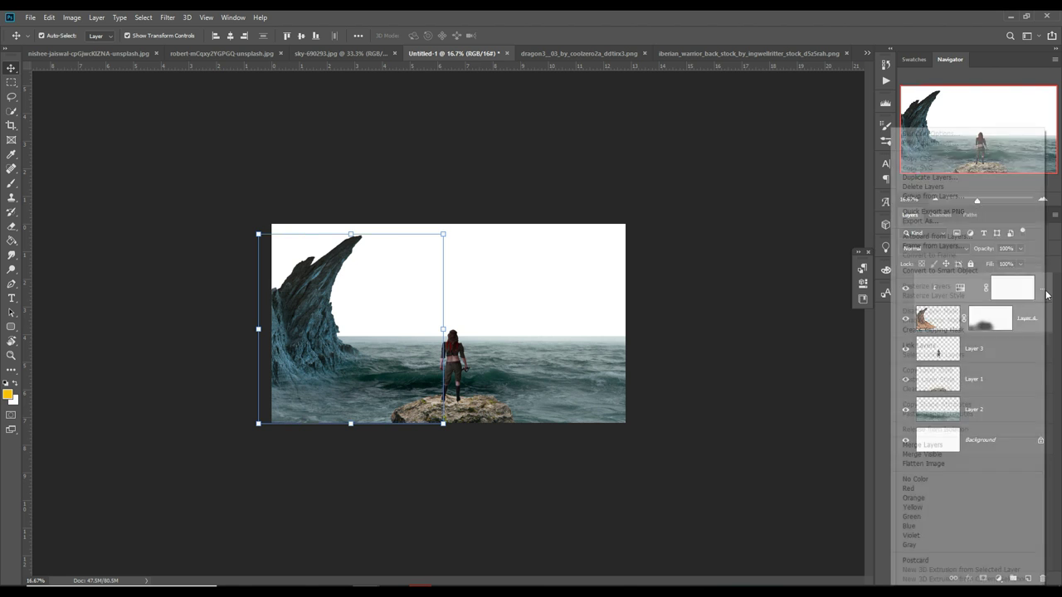
left_click(950, 445)
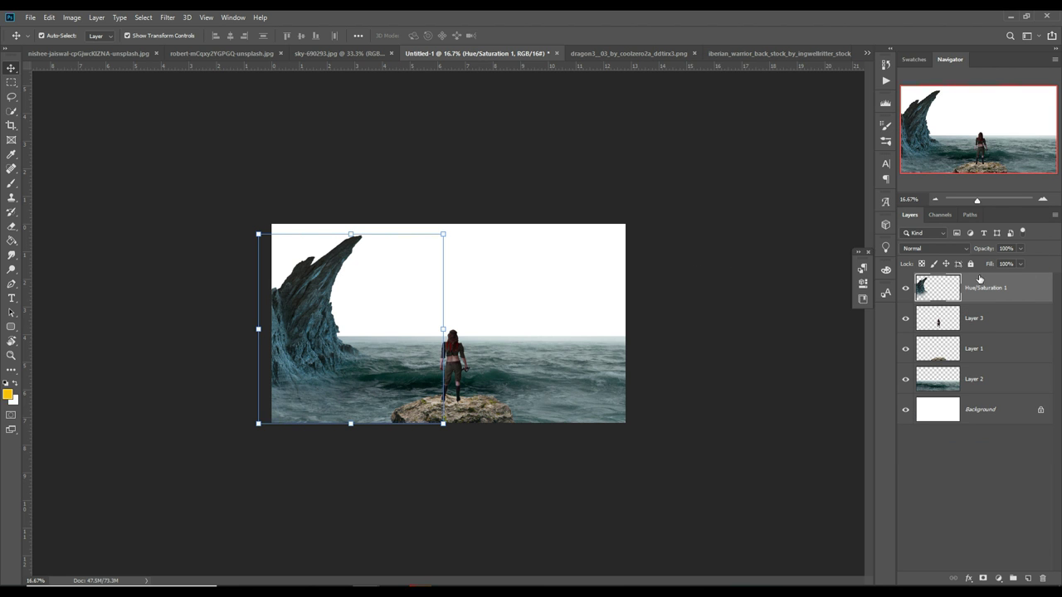
Step: Duplicate the cliff, flip it horizontally, and move it to the right edge
right_click(980, 281)
left_click(912, 173)
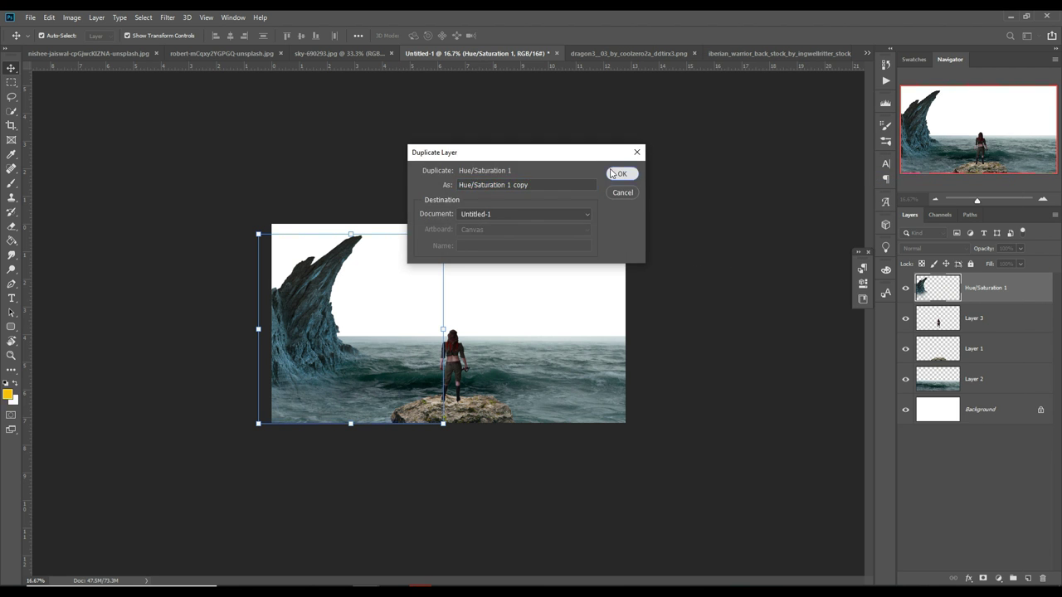
left_click(621, 173)
left_click(49, 16)
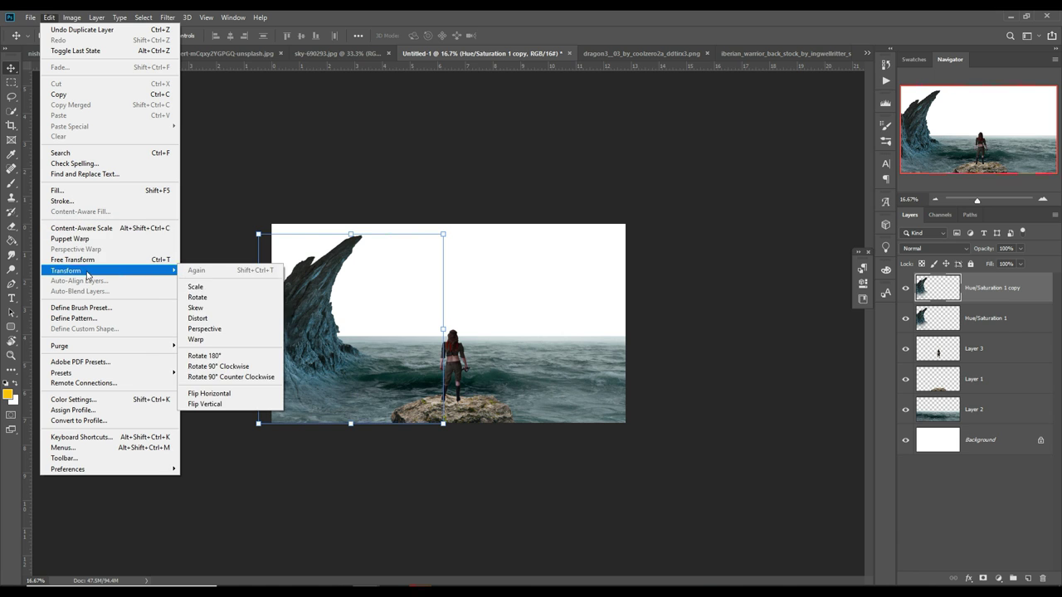
left_click(209, 393)
mouse_move(324, 315)
left_mouse_down()
mouse_move(603, 287)
mouse_move(607, 325)
left_mouse_up()
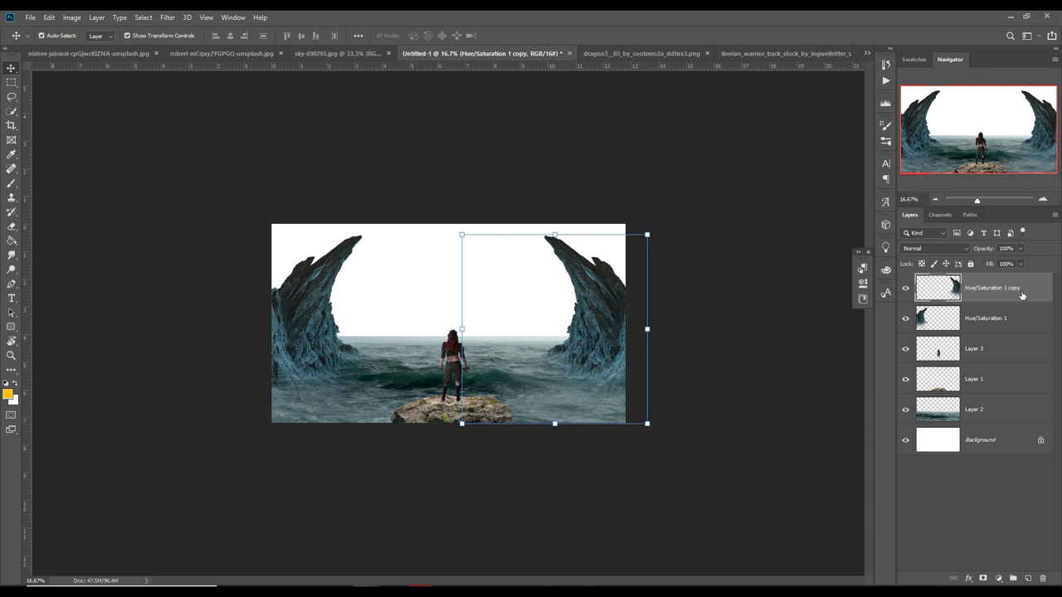
Step: Add a second copy scaled to 73.73%, placed left of the right cliff and behind it
right_click(1021, 296)
left_click(912, 186)
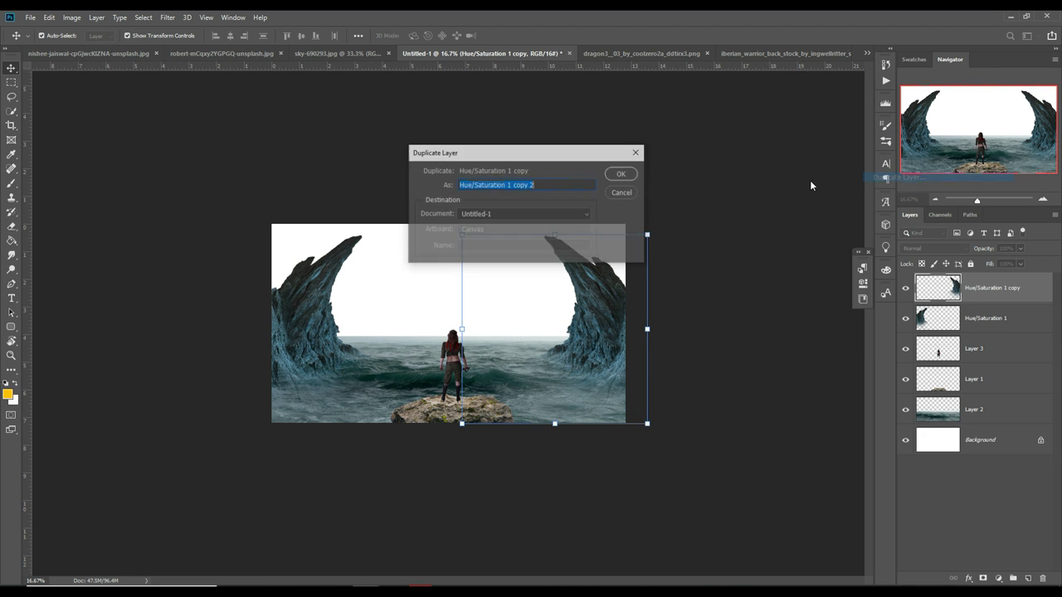
left_click(622, 175)
key("ctrl+t")
left_click_drag(647, 235, 593, 278)
left_click_drag(588, 346, 570, 331)
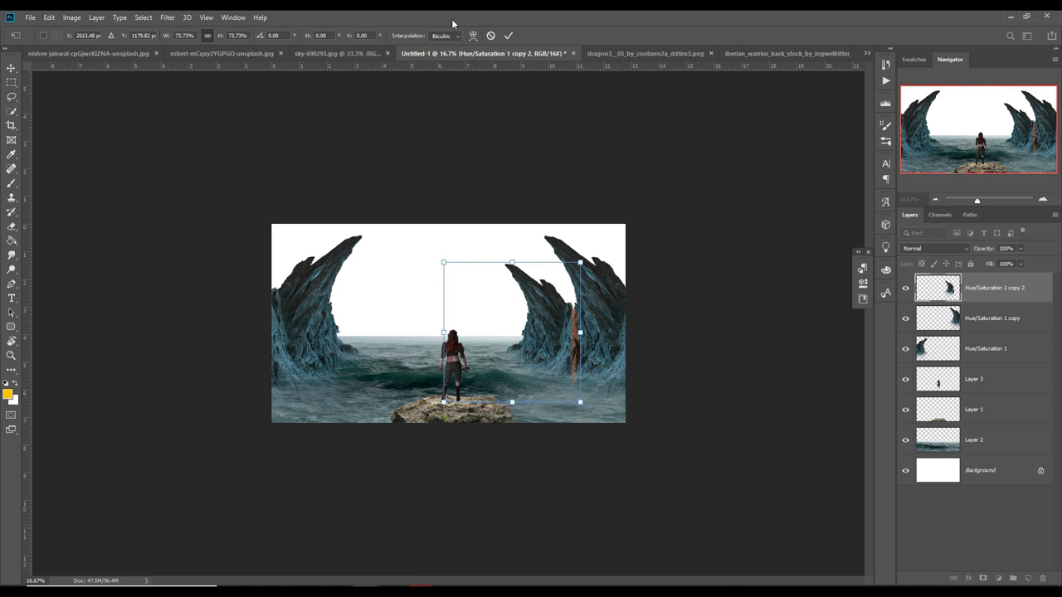
left_click(508, 36)
left_click_drag(995, 291, 996, 332)
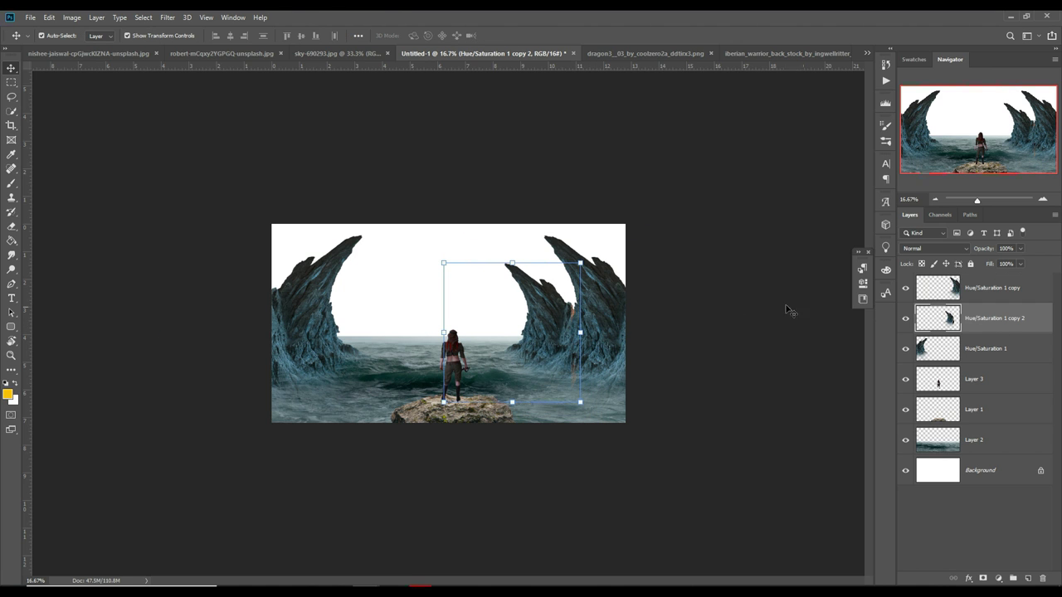
Step: Warp the smaller right cliff (copy 2), bulging its right side outward
left_click(47, 18)
mouse_move(66, 271)
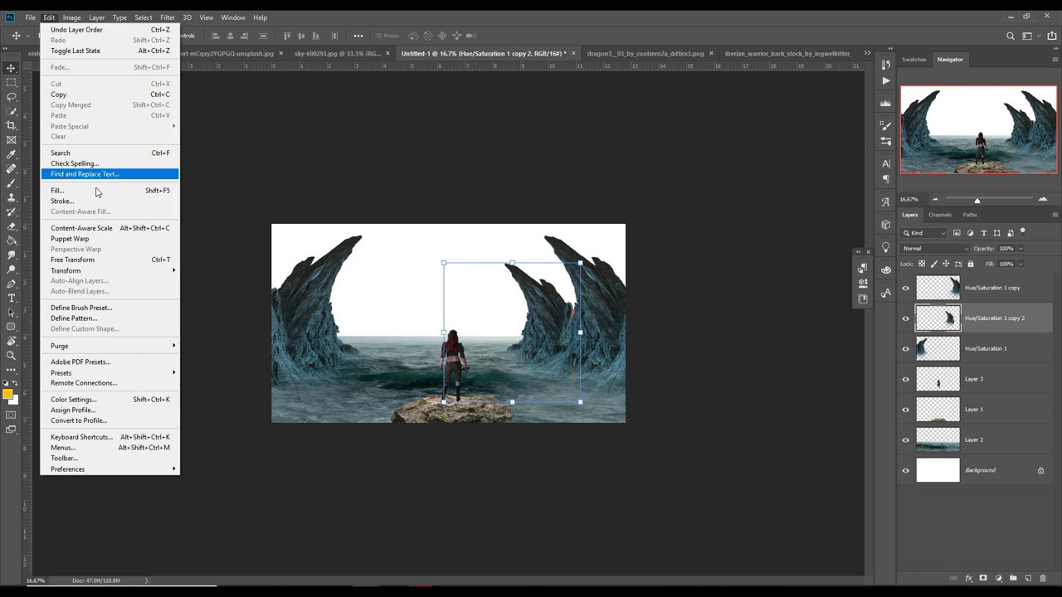
left_click(208, 340)
left_click_drag(571, 350, 583, 350)
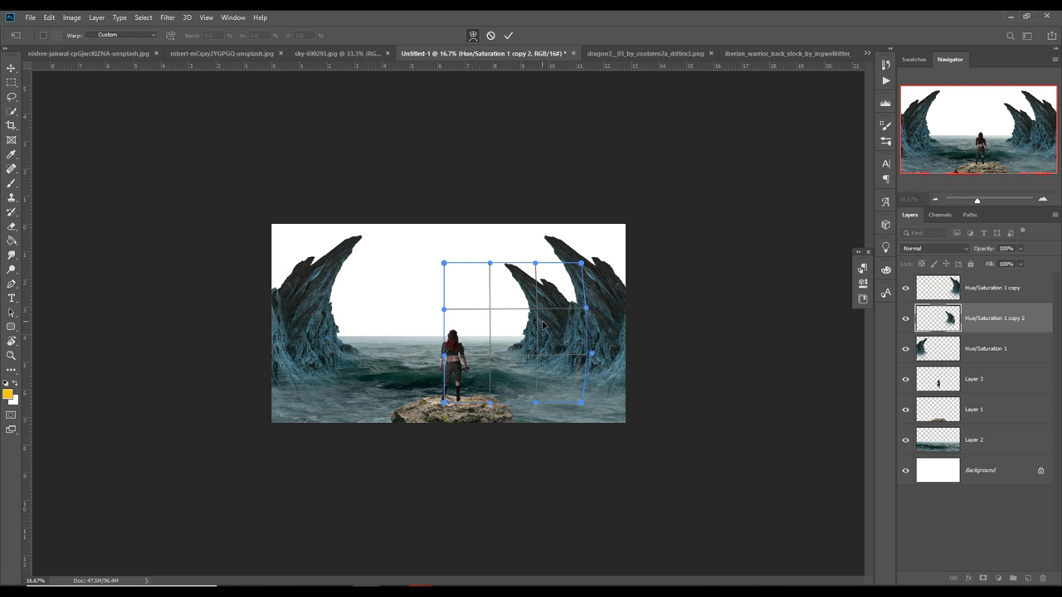
left_click(509, 35)
Step: Duplicate the smaller cliff layer as copy 3 and apply a warp to it
right_click(1024, 313)
left_click(896, 179)
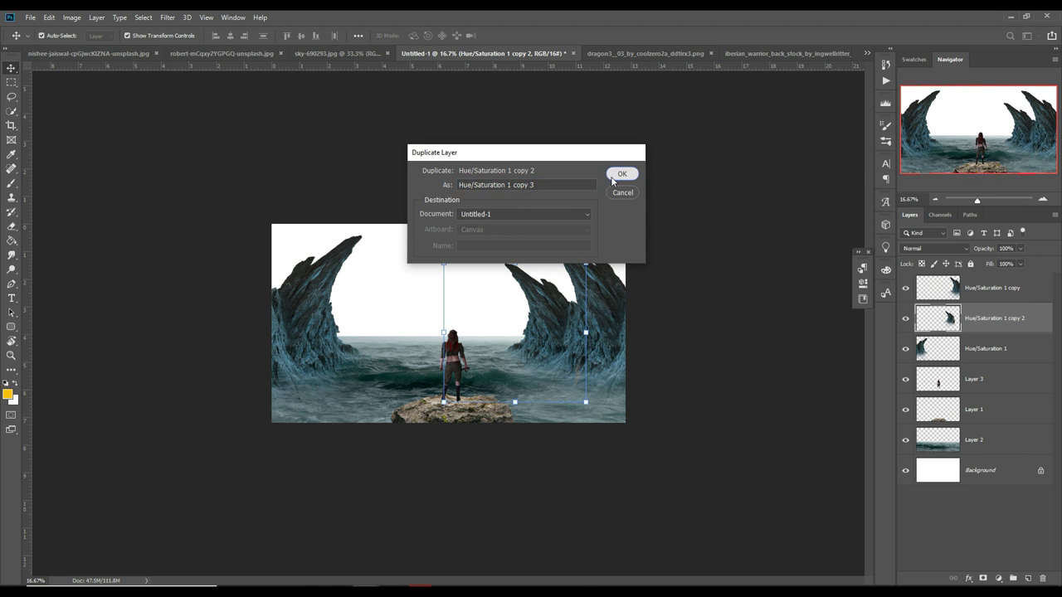
left_click(622, 174)
left_click(50, 17)
mouse_move(66, 271)
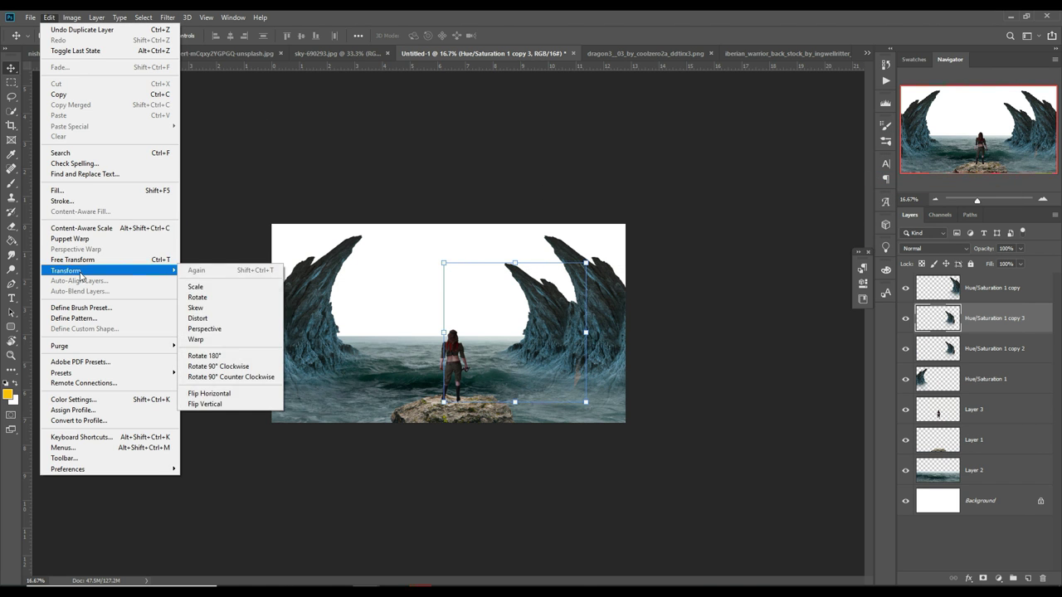
left_click(216, 338)
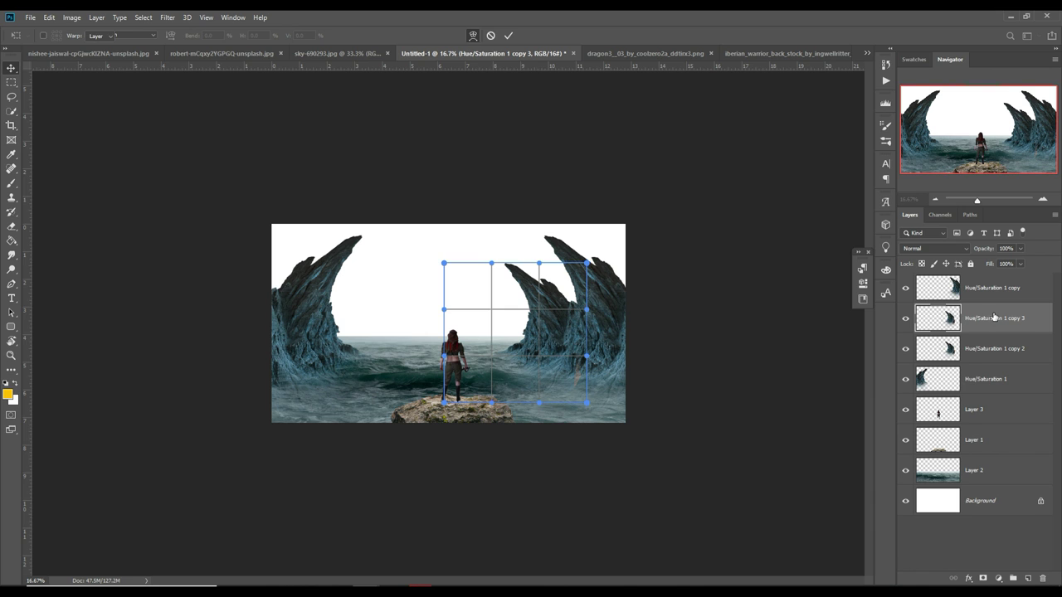
key("Return")
Step: Flip copy 3 horizontally, move it beside the large left cliff, below Hue/Saturation 1
left_click(49, 17)
mouse_move(66, 270)
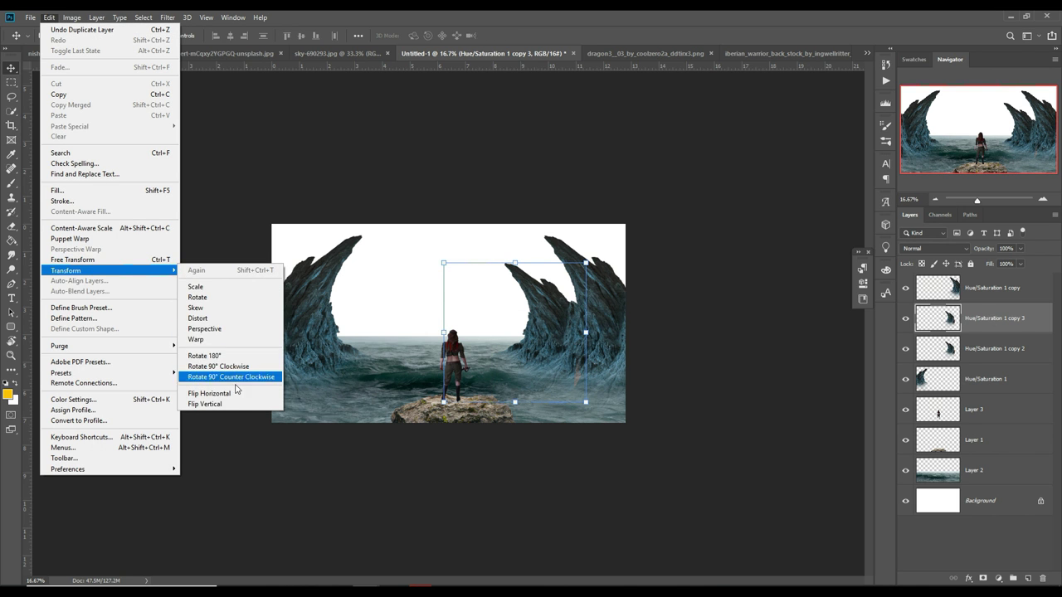
left_click(209, 393)
mouse_move(478, 332)
left_mouse_down()
mouse_move(536, 314)
mouse_move(360, 297)
left_mouse_up()
left_click_drag(991, 390, 991, 394)
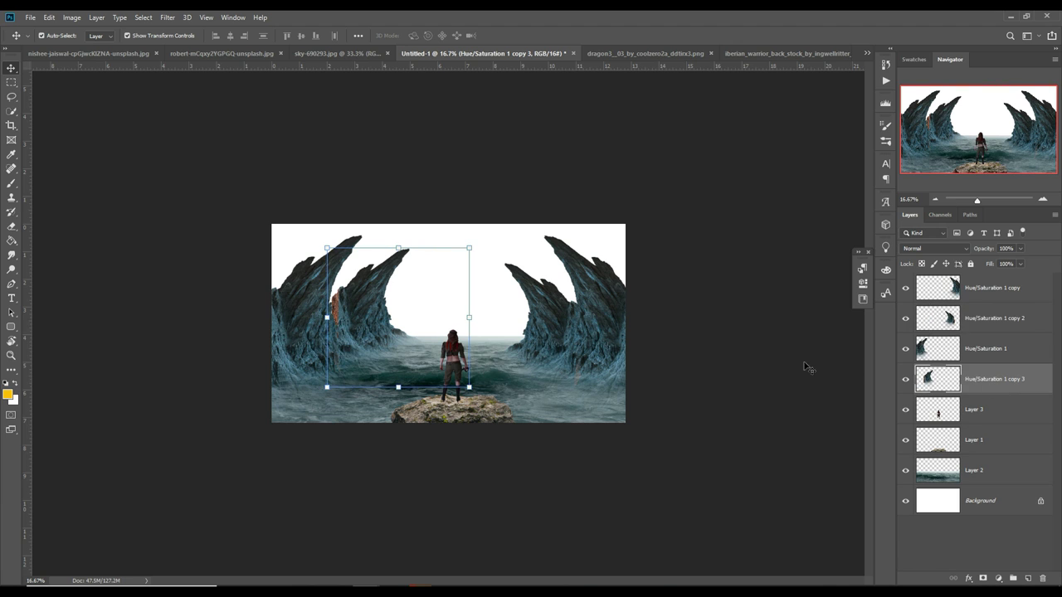
left_click_drag(373, 289, 370, 304)
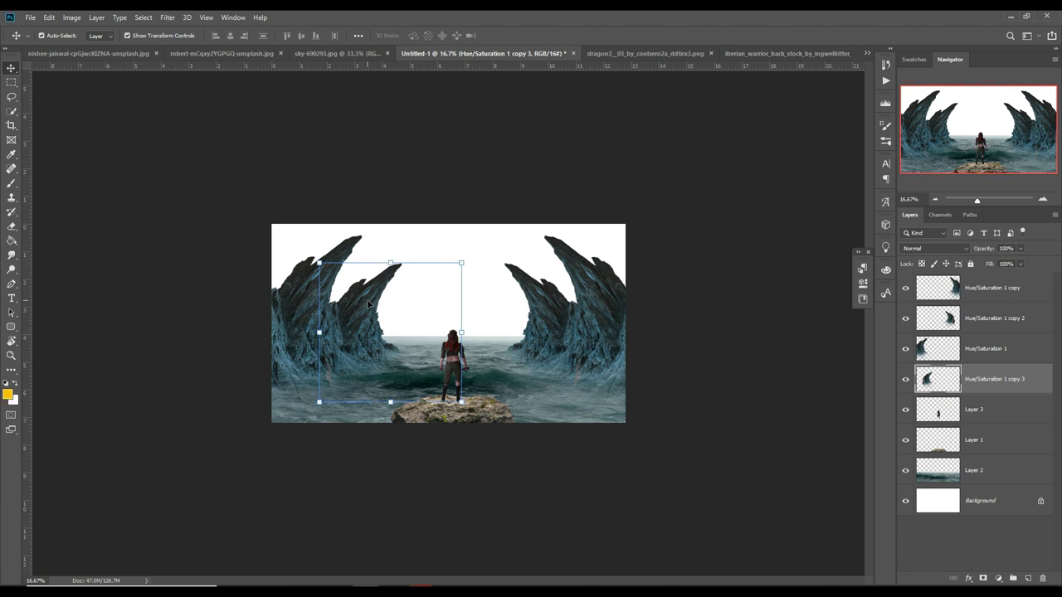
Step: Mask copy 3 and copy 2, softly brushing away their bases so both spires fade into the water
left_click(983, 578)
left_click(12, 183)
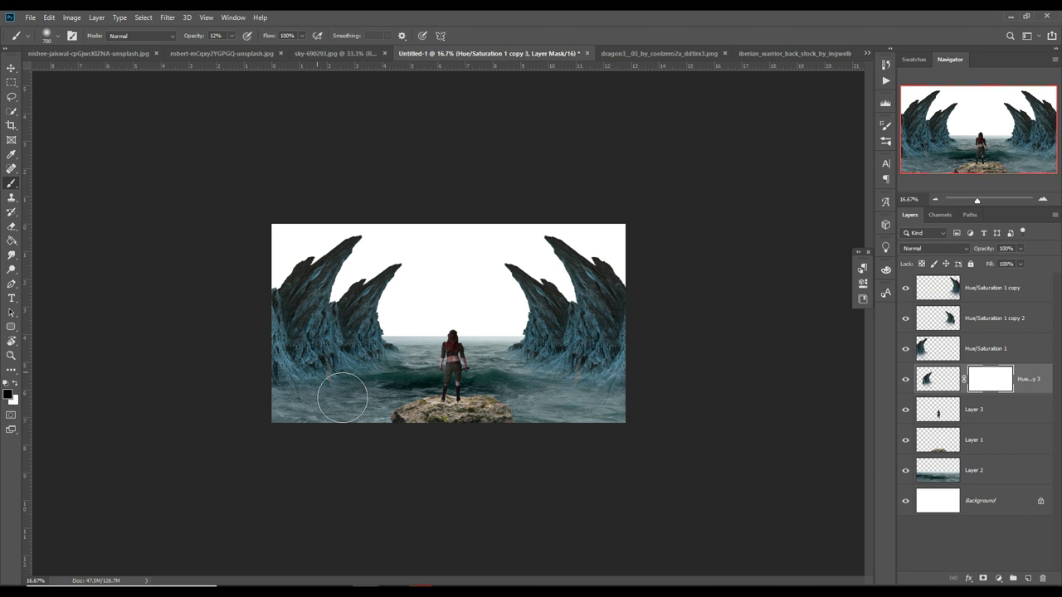
left_click_drag(355, 406, 358, 394)
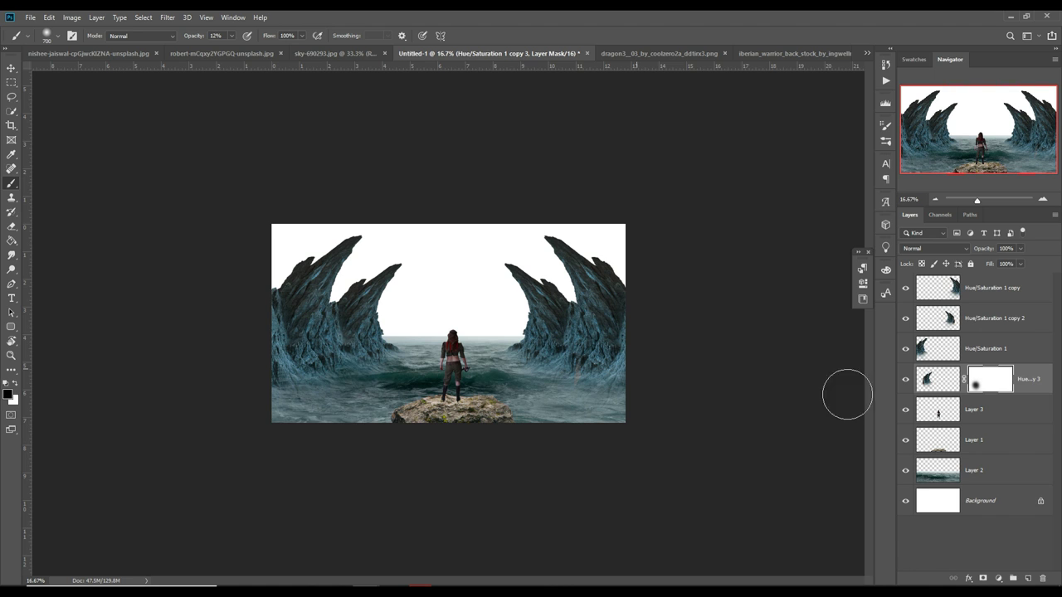
left_click(1019, 327)
left_click(988, 579)
mouse_move(609, 422)
left_mouse_down()
mouse_move(603, 379)
mouse_move(602, 403)
left_mouse_up()
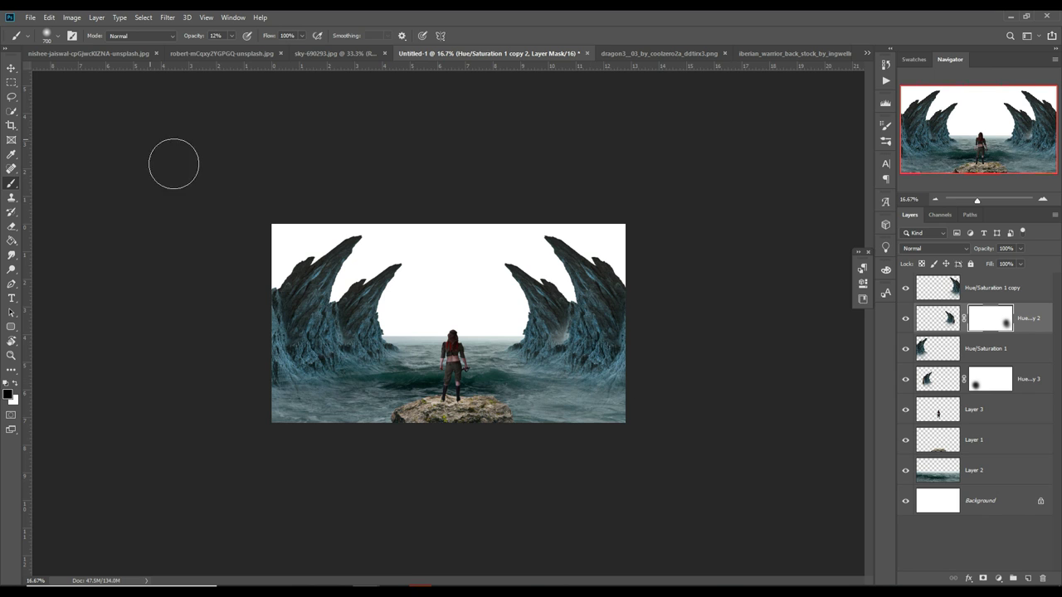
left_click(11, 68)
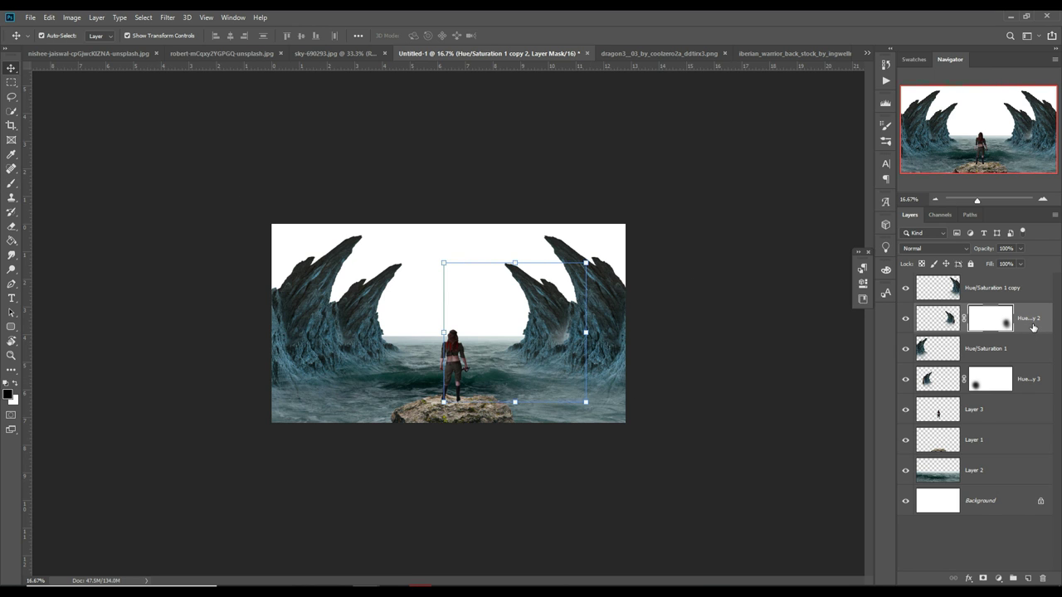
Step: Browse the open photos and bring up the mountain photo
left_click(71, 54)
left_click(261, 54)
left_click(386, 54)
left_click(466, 52)
left_click(867, 53)
left_click(830, 58)
left_click(830, 58)
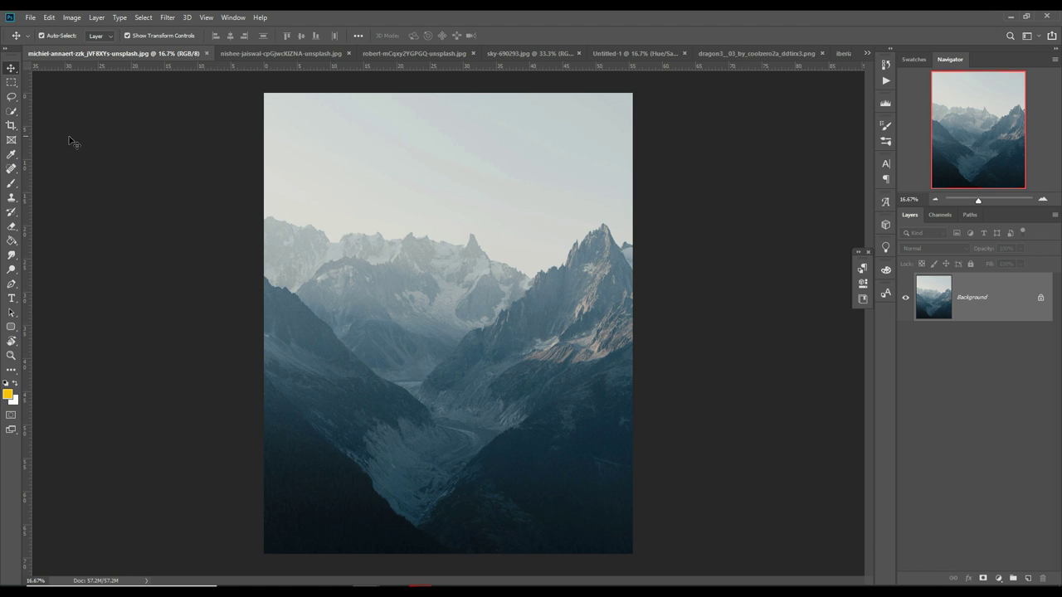
Step: Select the right-hand peak and its slope with Quick Selection
left_click(10, 113)
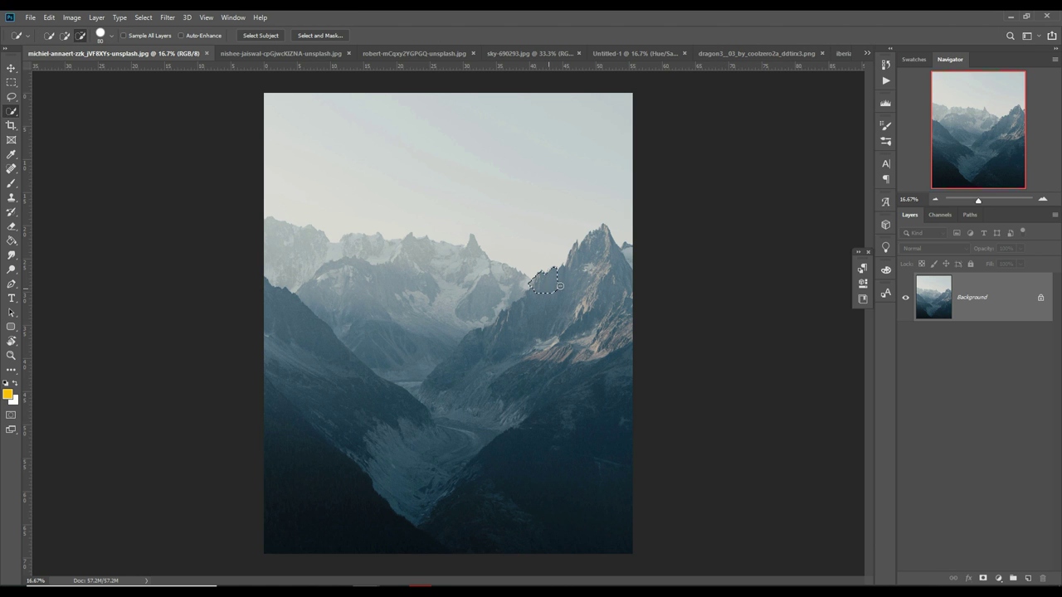
left_click_drag(582, 260, 577, 300)
left_click(66, 36)
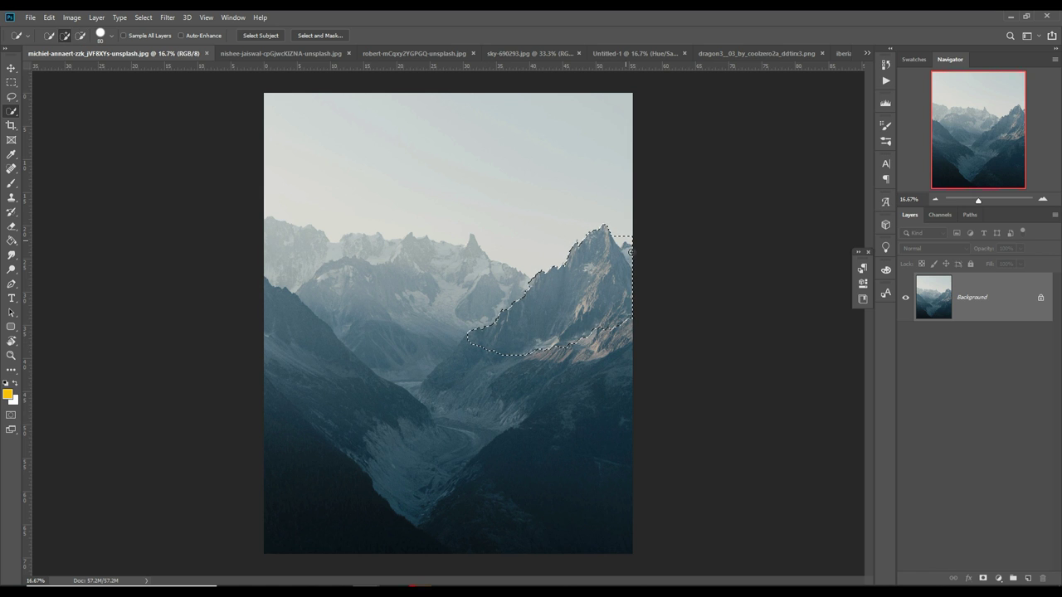
left_click(81, 36)
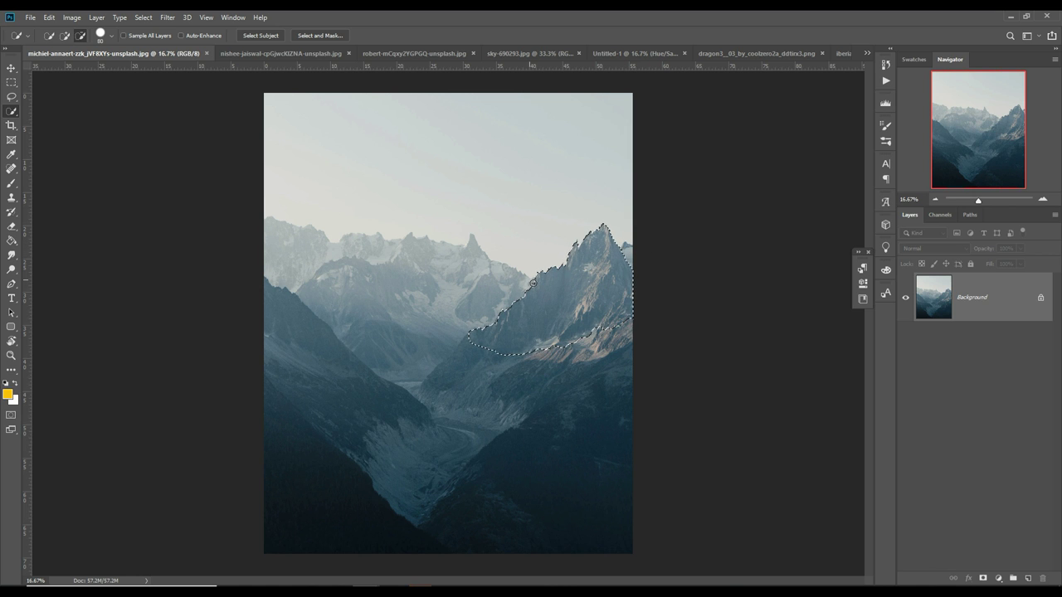
Step: Drag the selected peak into the composite as Layer 4, then dock the mountain window away
left_click(11, 67)
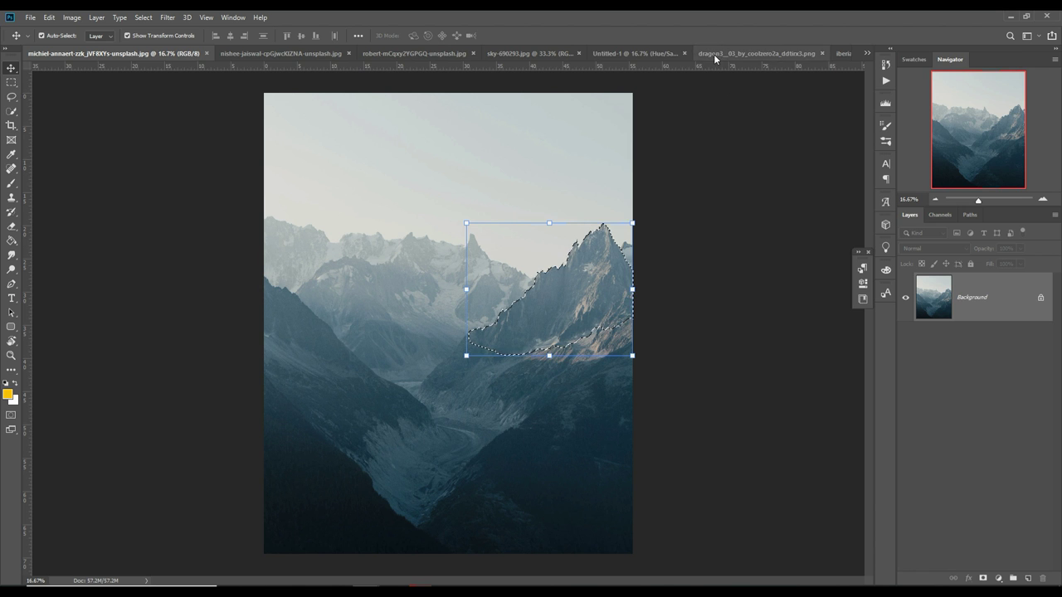
mouse_move(139, 53)
left_mouse_down()
mouse_move(146, 90)
mouse_move(730, 128)
left_mouse_up()
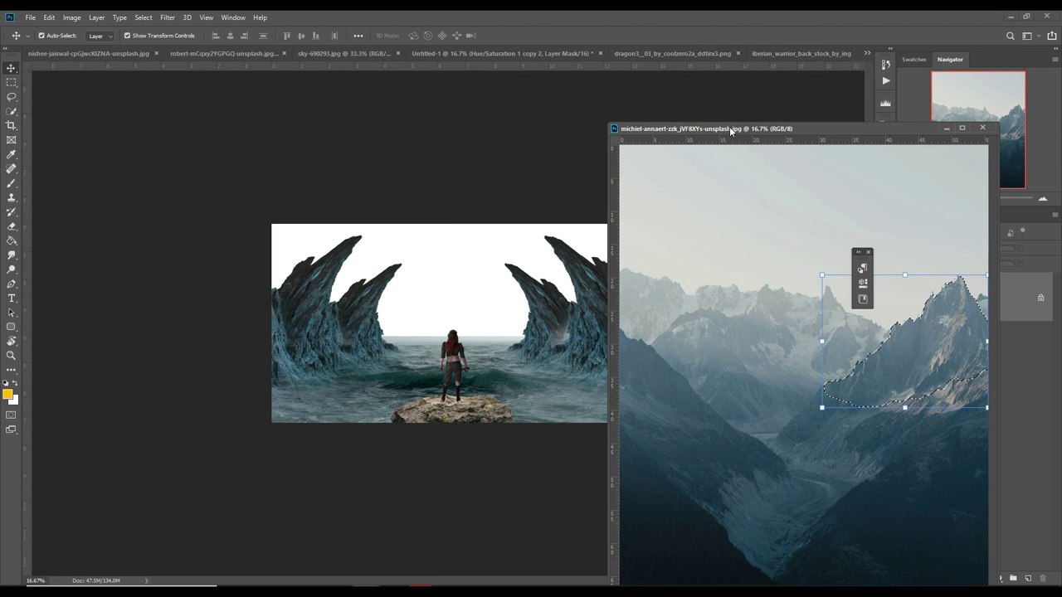
mouse_move(922, 344)
left_mouse_down()
mouse_move(500, 339)
mouse_move(527, 335)
left_mouse_up()
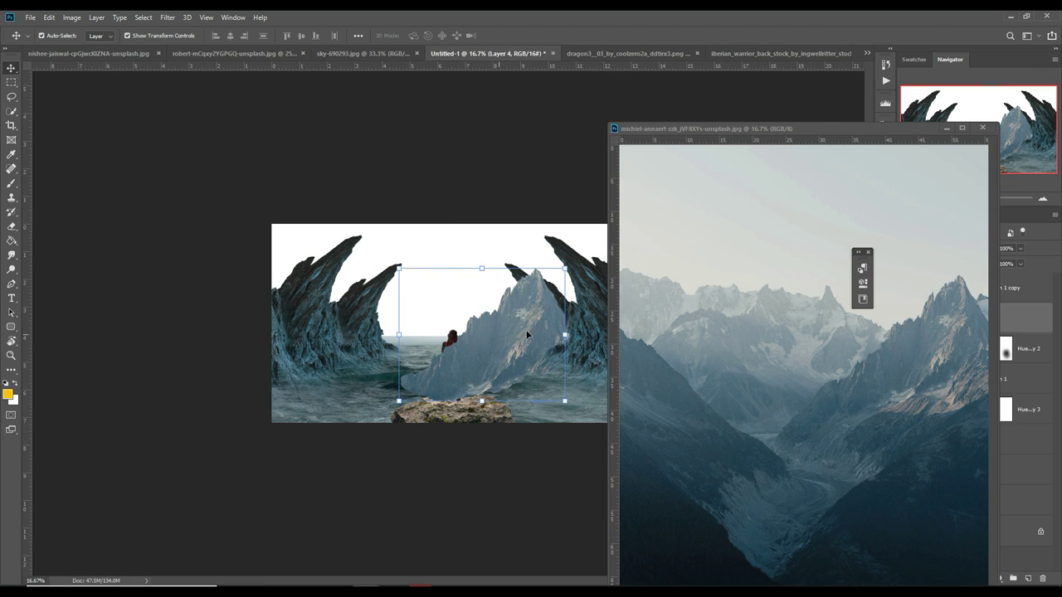
left_click(948, 129)
Step: Move Layer 4 below Layer 1, scale it to about 71%, and warp it lower and wider
left_click_drag(1010, 334, 1007, 487)
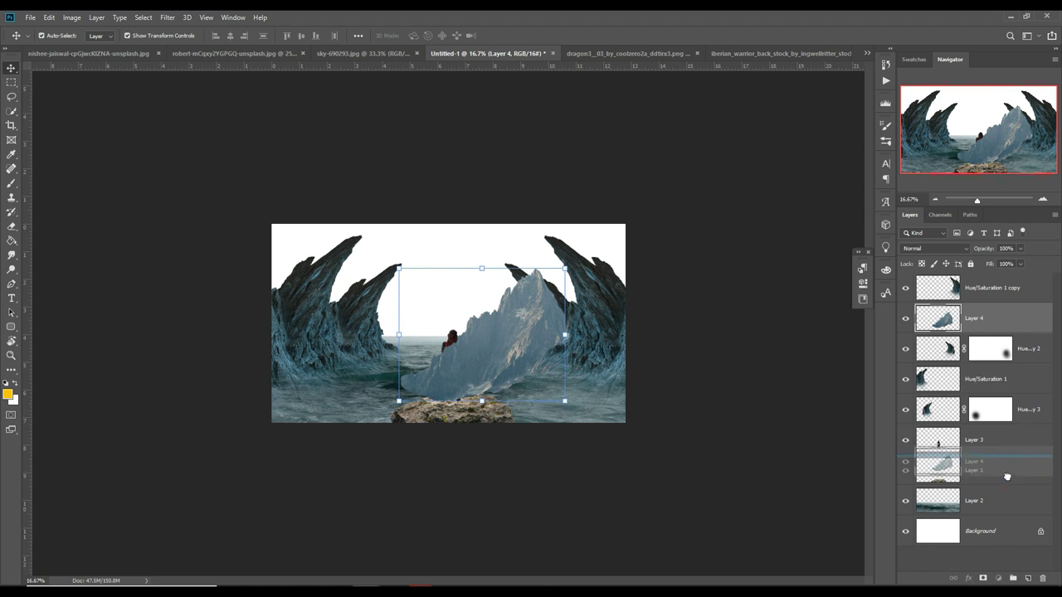
left_click_drag(573, 267, 512, 355)
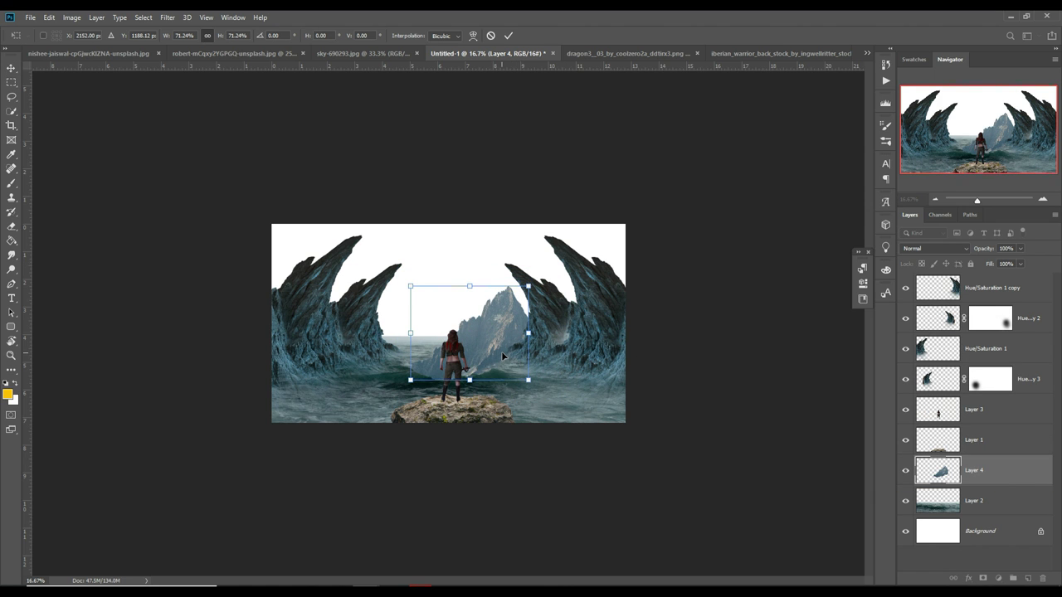
left_click(52, 17)
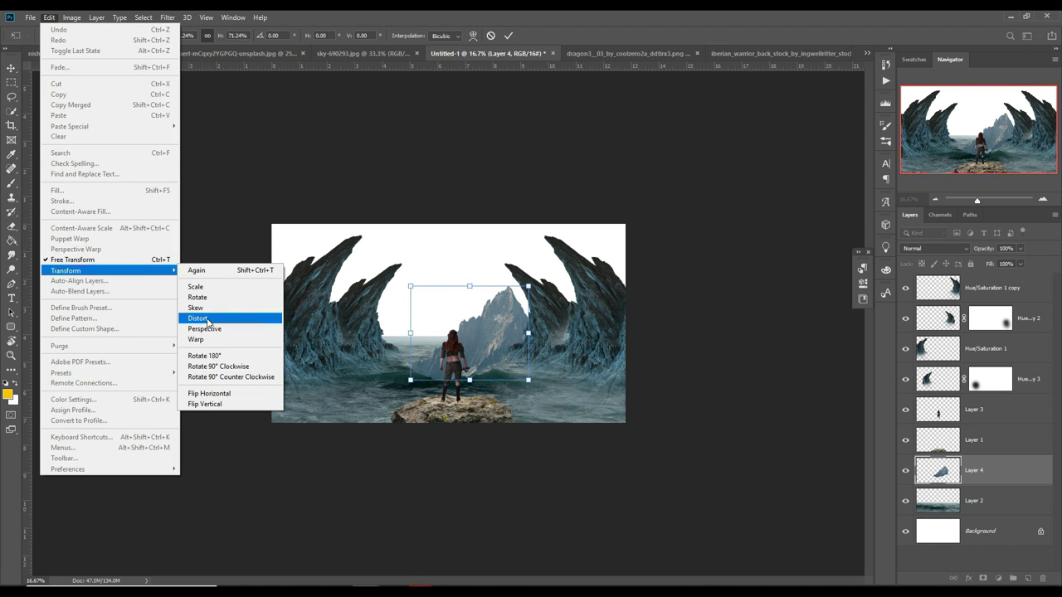
left_click(196, 339)
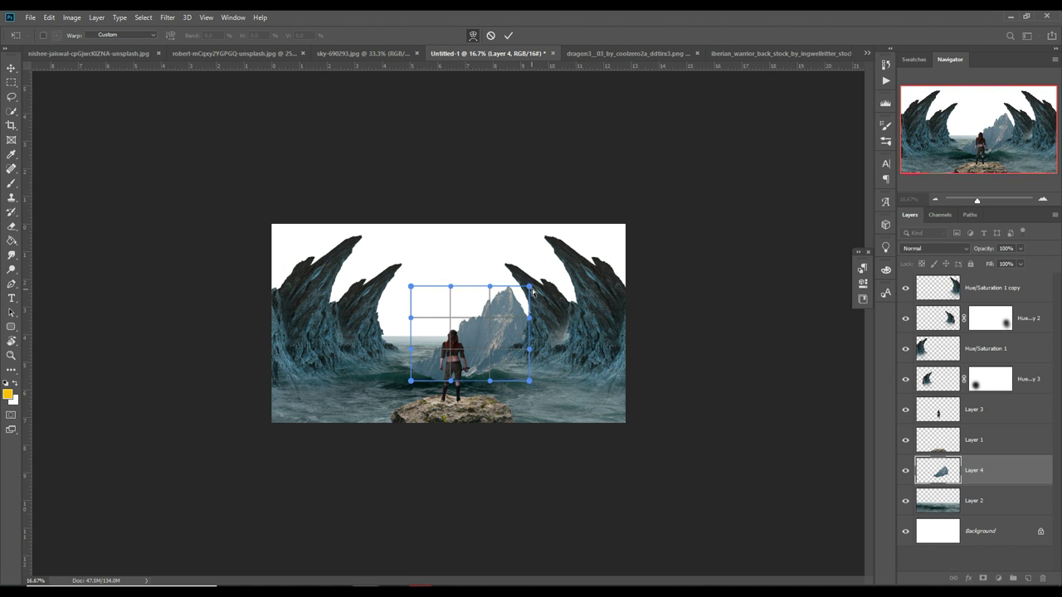
left_click_drag(530, 287, 505, 282)
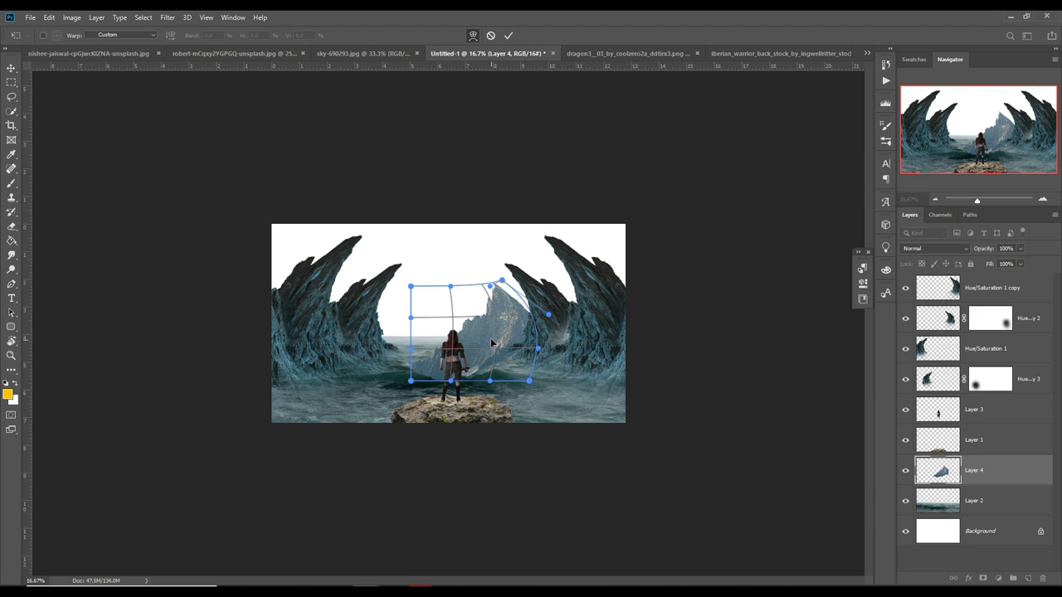
left_click_drag(475, 352, 405, 356)
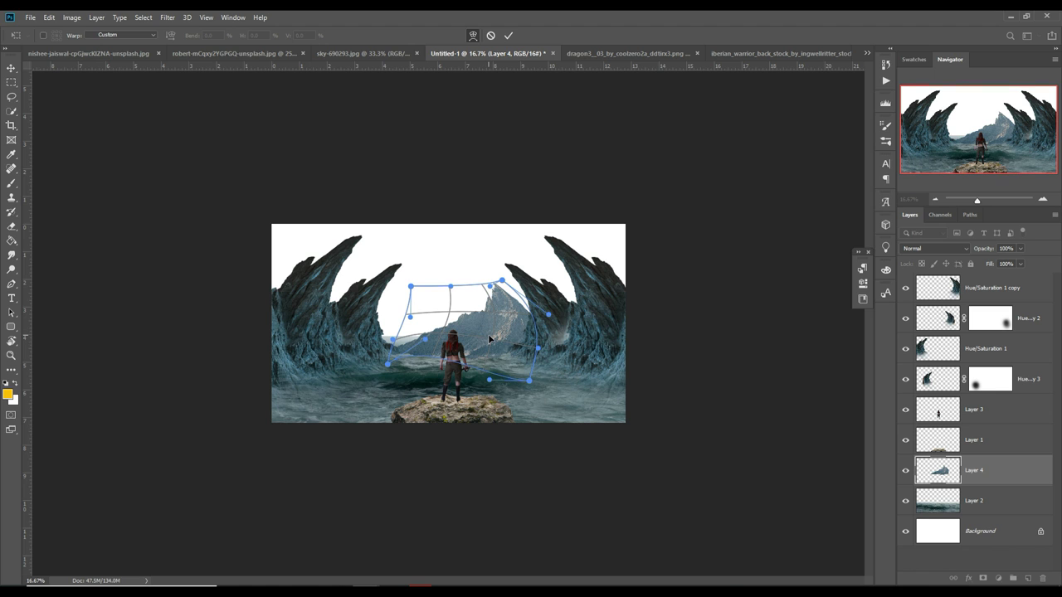
Step: Commit the mountain warp and duplicate Layer 4 as Layer 4 copy
left_click(508, 37)
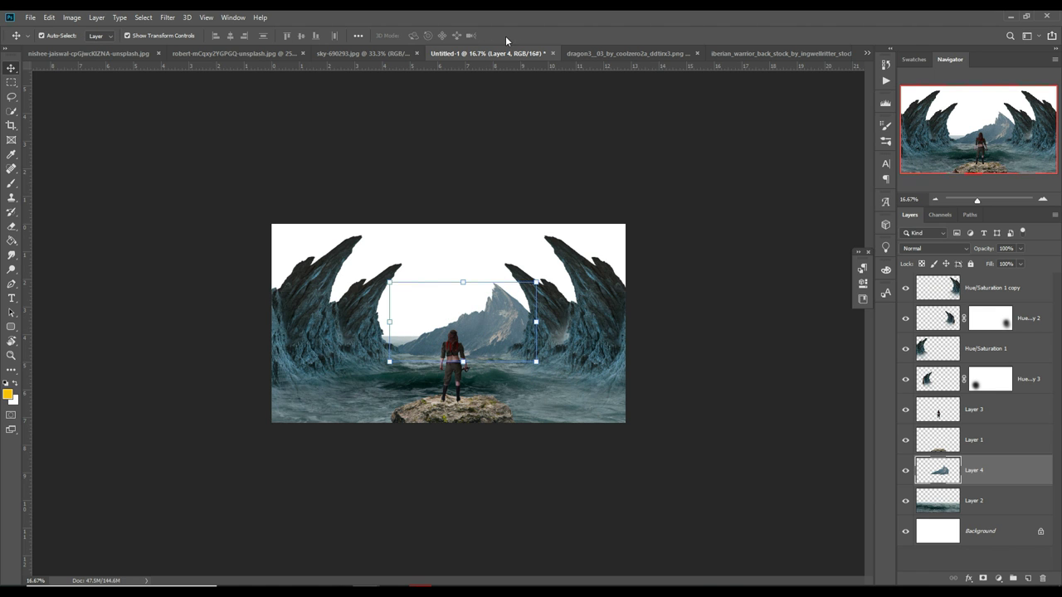
right_click(1016, 479)
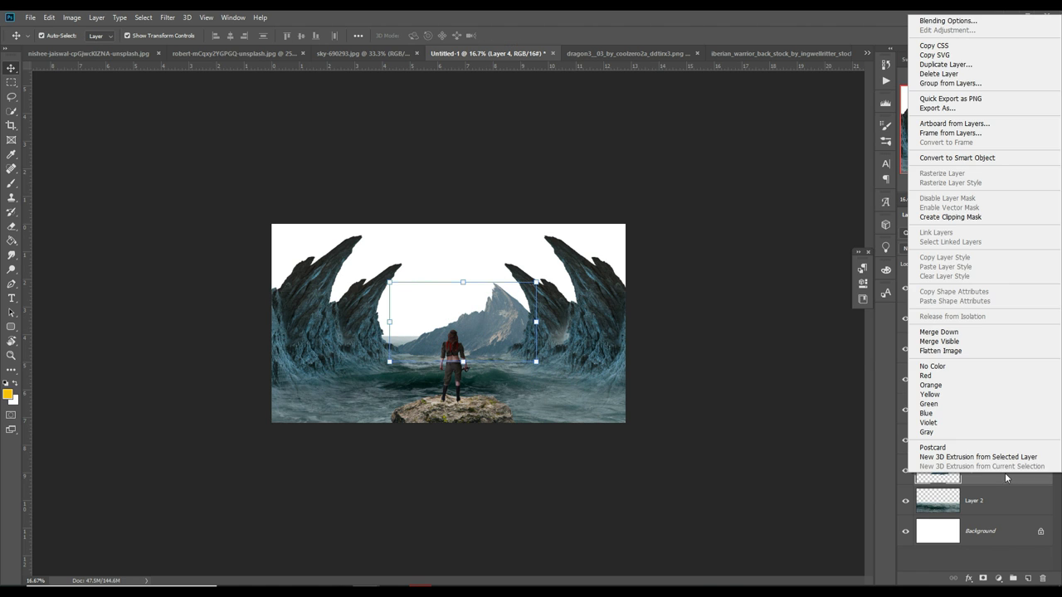
left_click(941, 68)
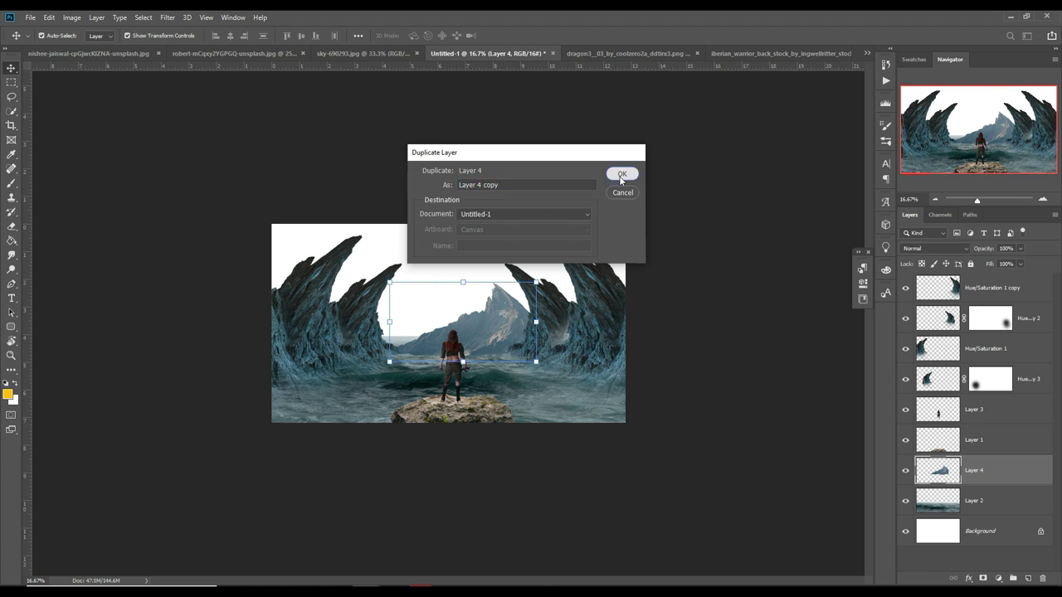
left_click(621, 173)
Step: Flip Layer 4 copy horizontally, scale it to 74.57%, and move it left
left_click(49, 17)
mouse_move(65, 271)
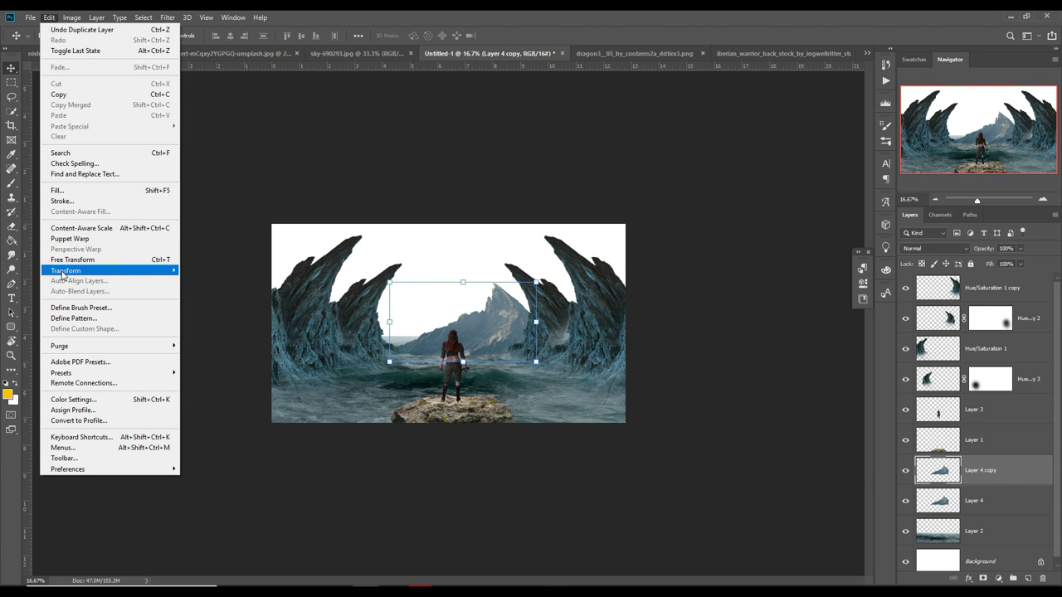
left_click(214, 391)
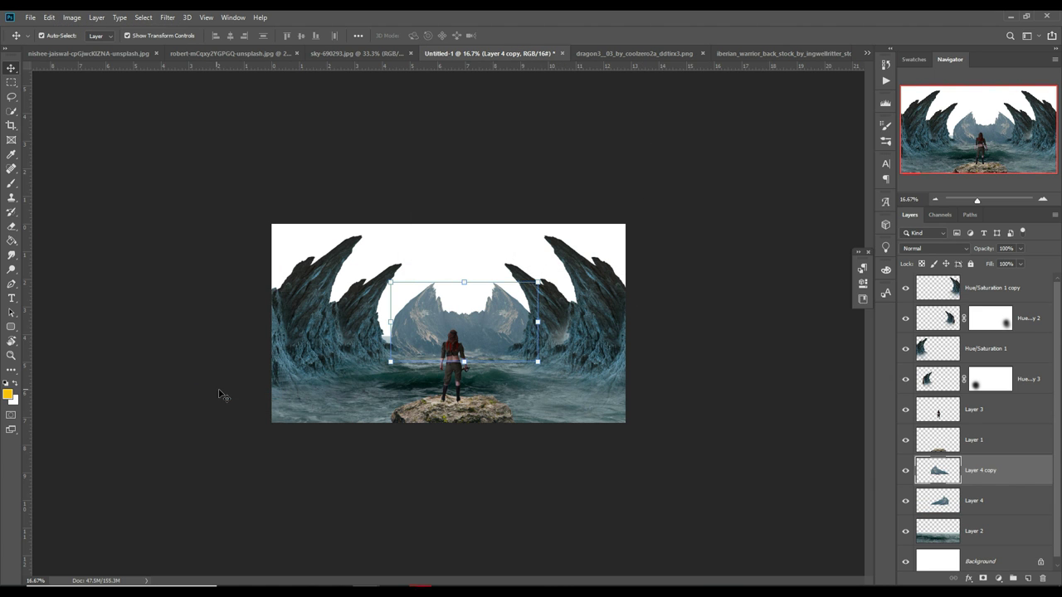
left_click(538, 284)
left_click_drag(540, 285, 500, 303)
left_click_drag(421, 341, 399, 339)
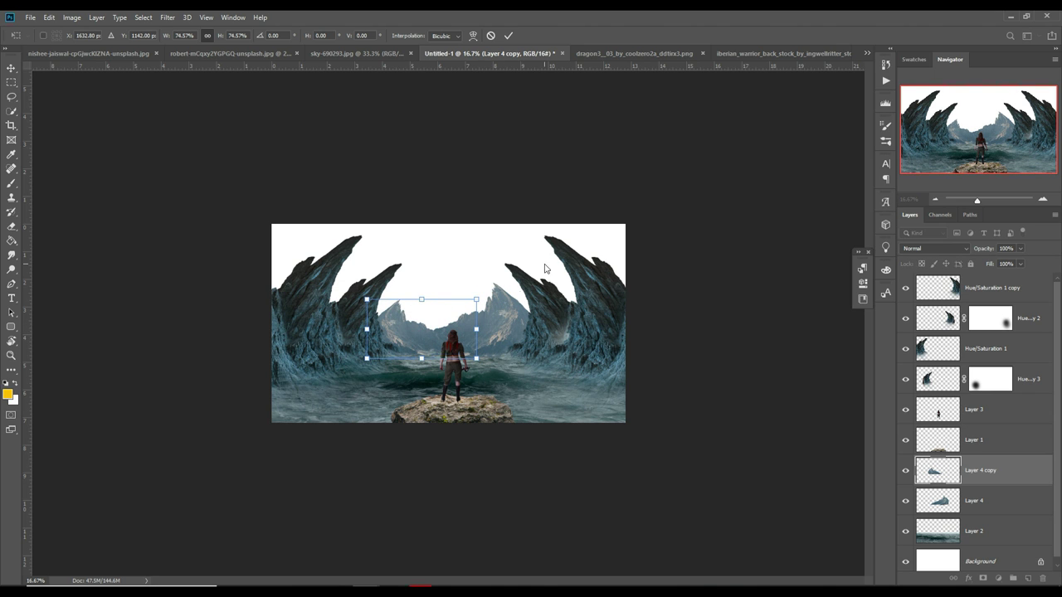
left_click(509, 36)
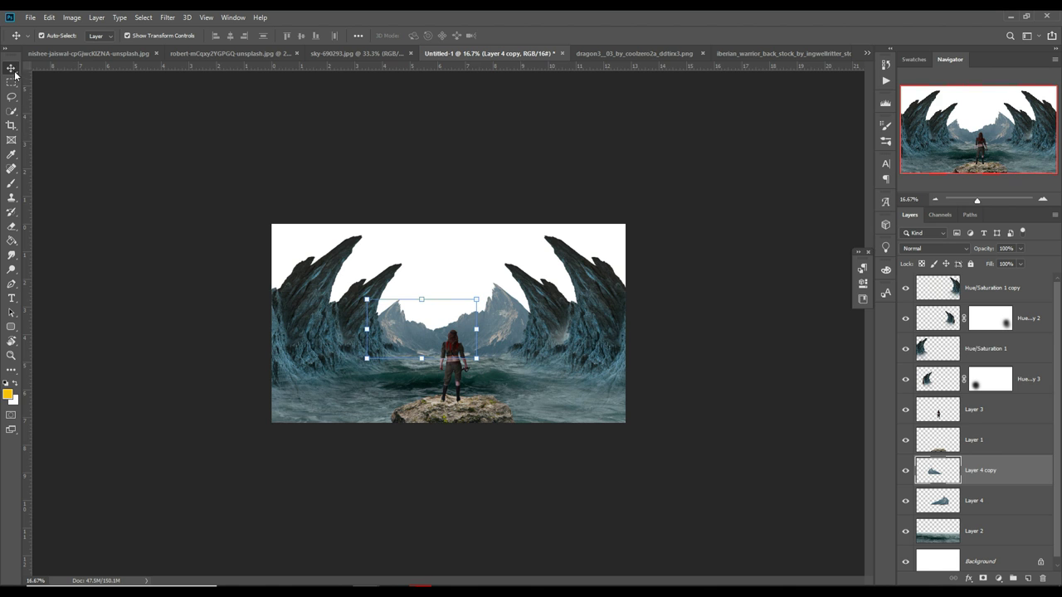
Step: Float the warrior stock photo window, then tuck it away and return to the composite
left_click(761, 53)
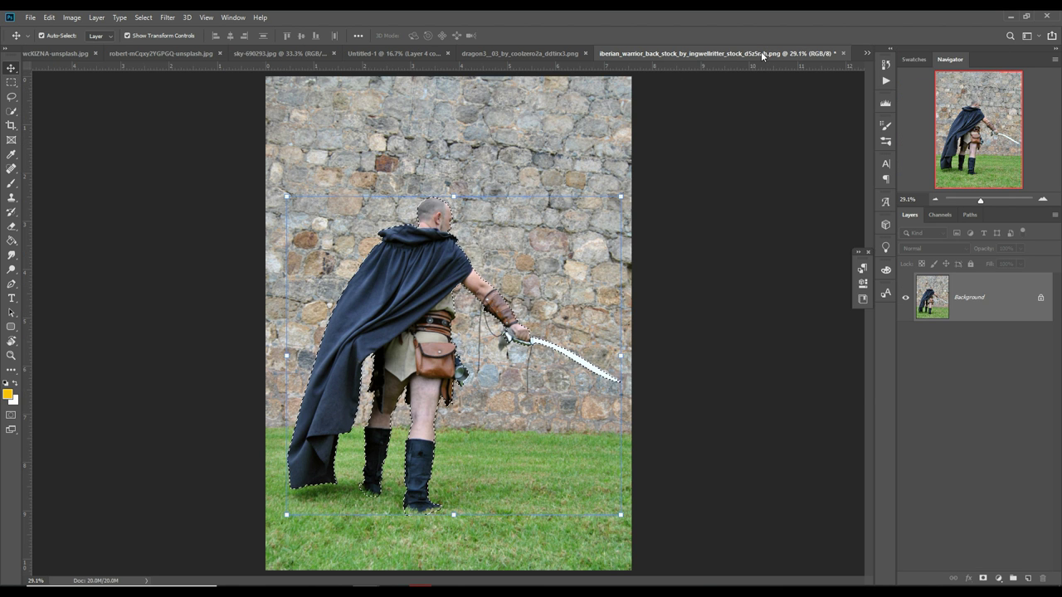
left_click_drag(713, 55, 717, 77)
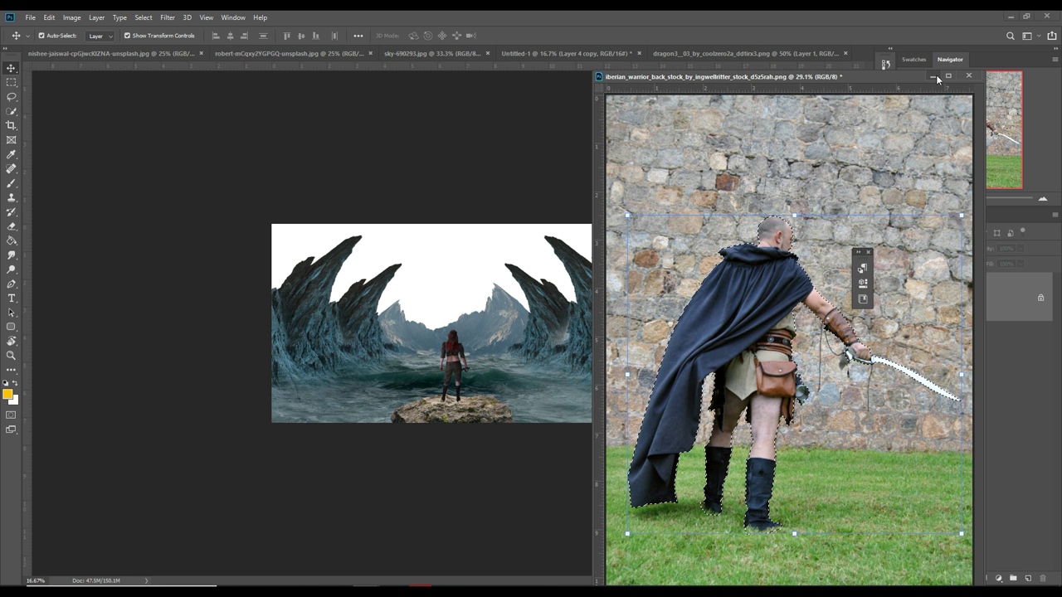
left_click(935, 76)
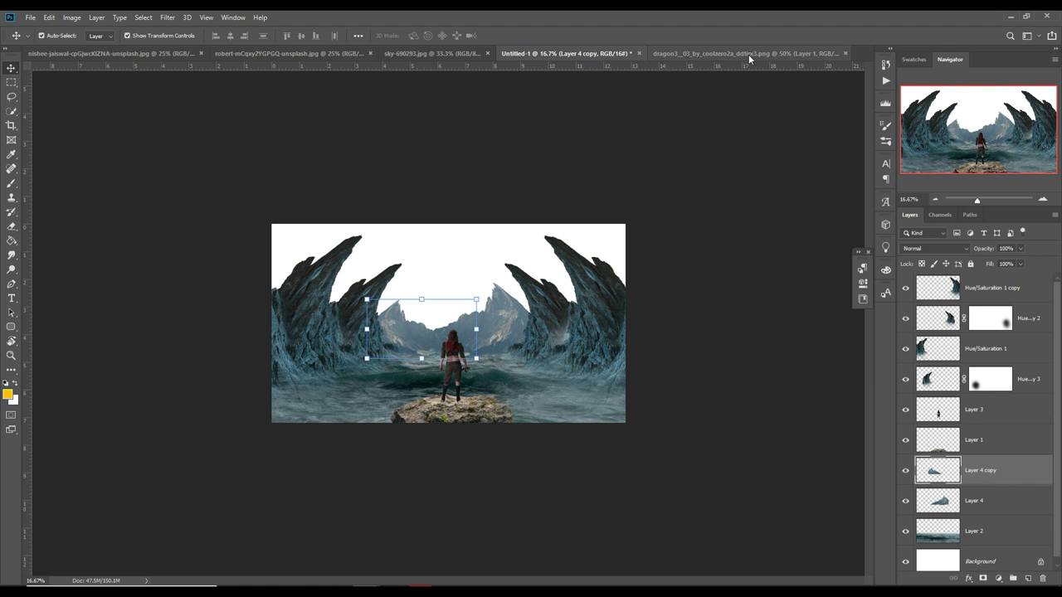
Step: Clip a Hue/Saturation adjustment to the rock layer: Hue +161, Saturation -20, Lightness -35
left_click(458, 417)
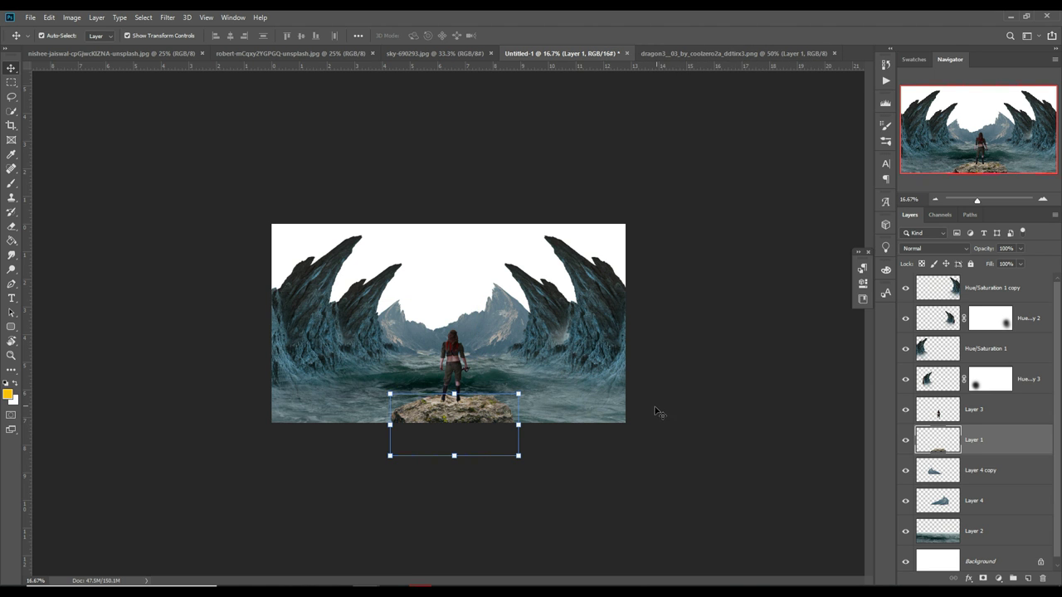
left_click(999, 578)
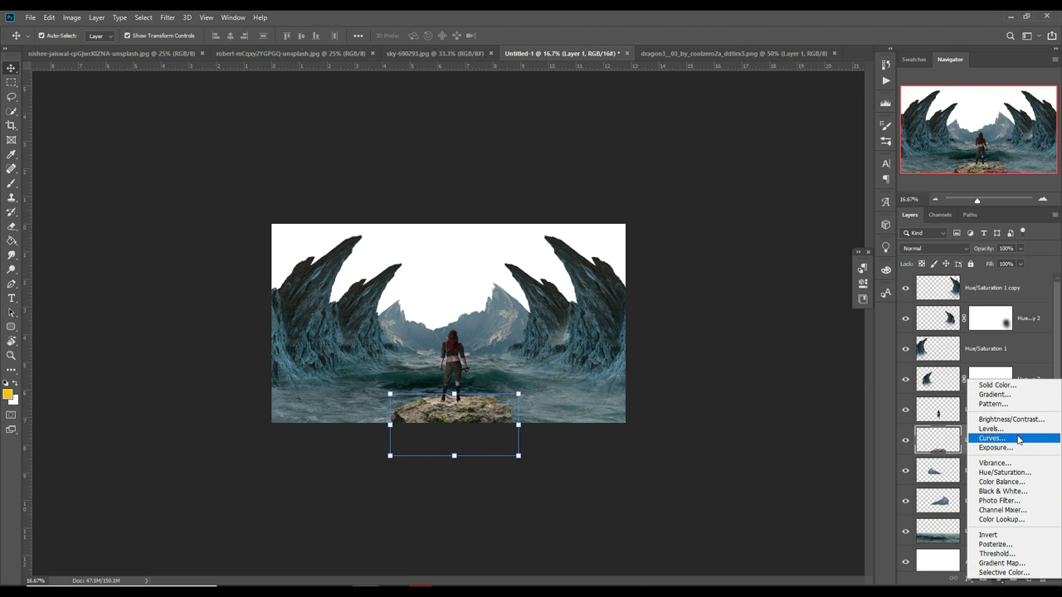
left_click(1002, 472)
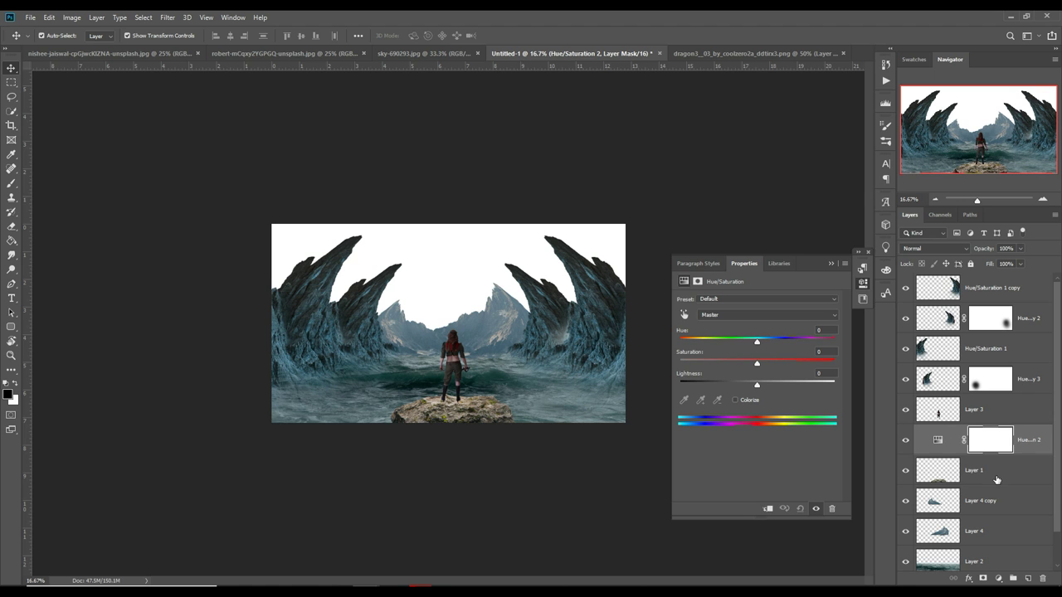
left_click(768, 509)
left_click_drag(758, 344, 829, 350)
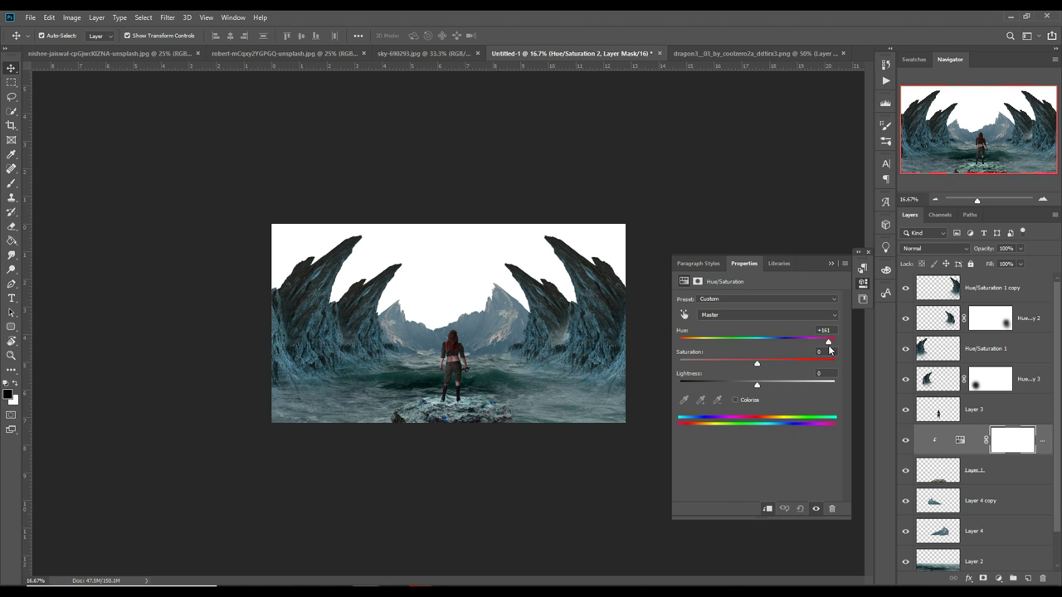
left_click_drag(757, 387, 730, 387)
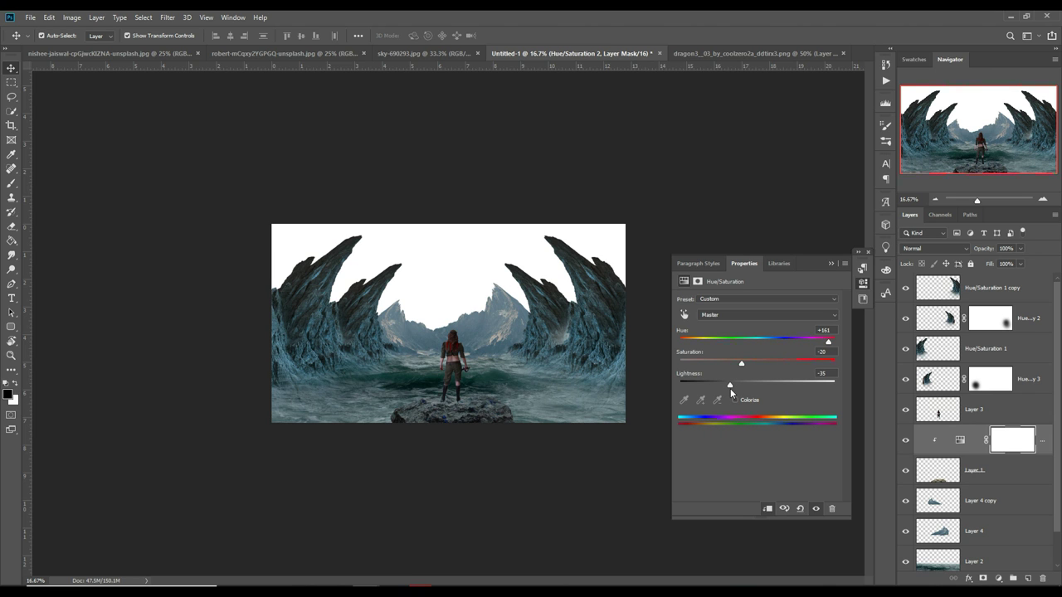
left_click(832, 263)
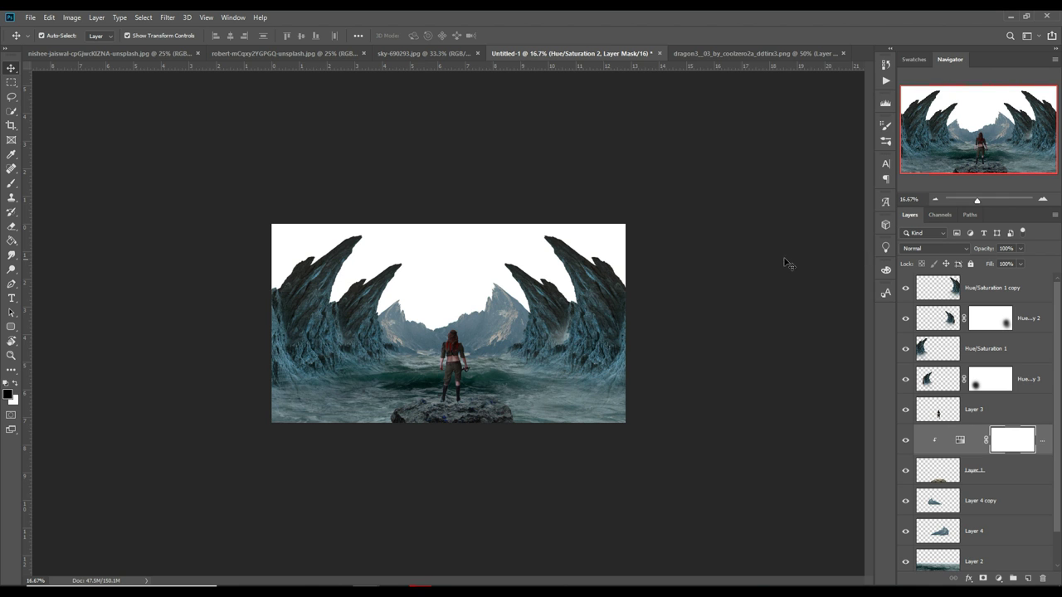
Step: Drag sky-690293.jpg into the composite as Layer 5, accept the bit-depth warning, close the sky window
left_click(709, 52)
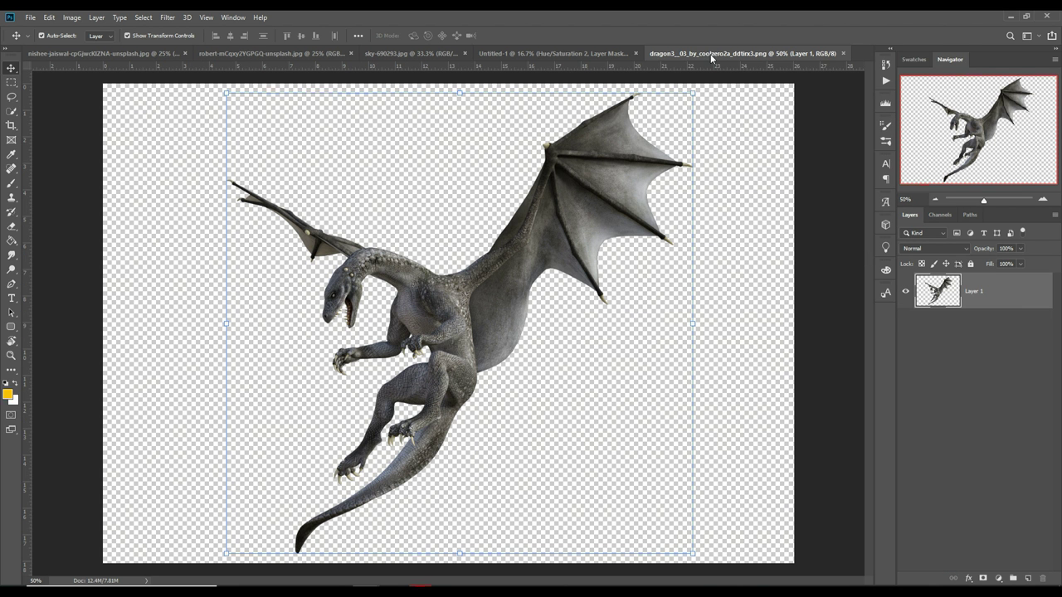
left_click(402, 54)
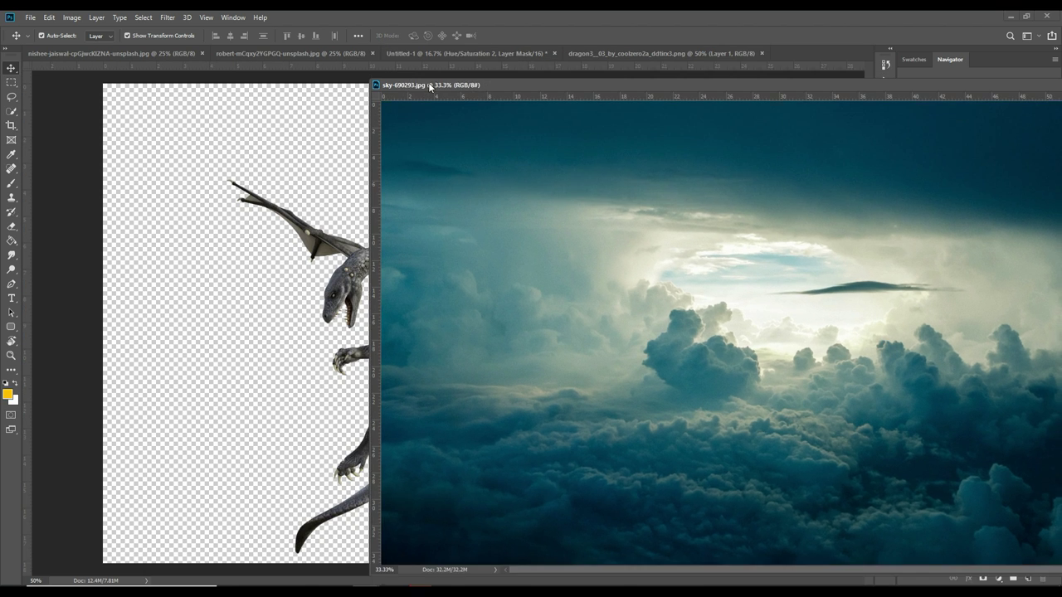
left_click_drag(428, 53, 482, 114)
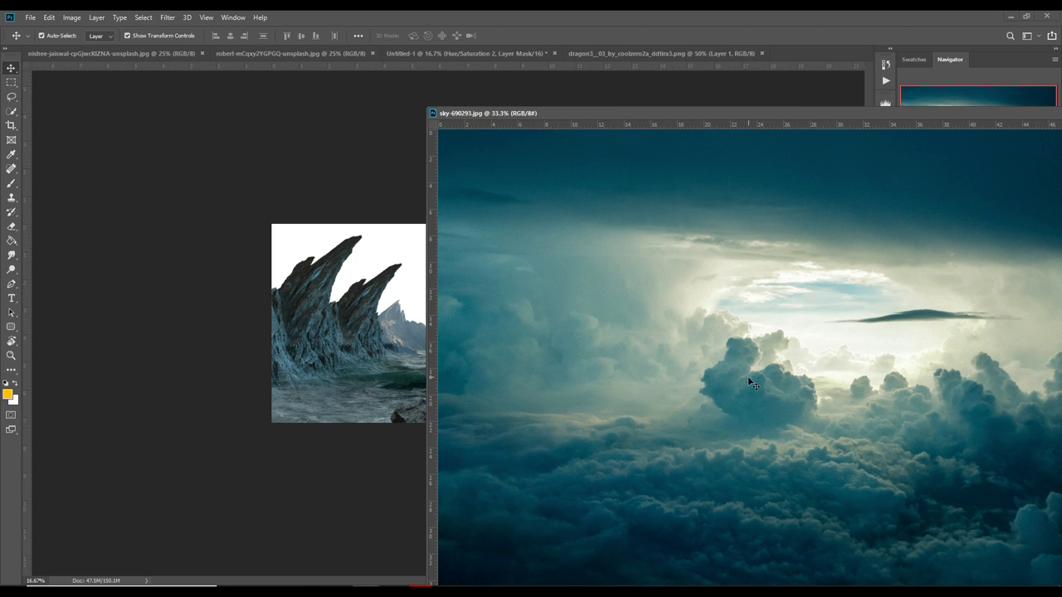
left_click_drag(745, 371, 396, 250)
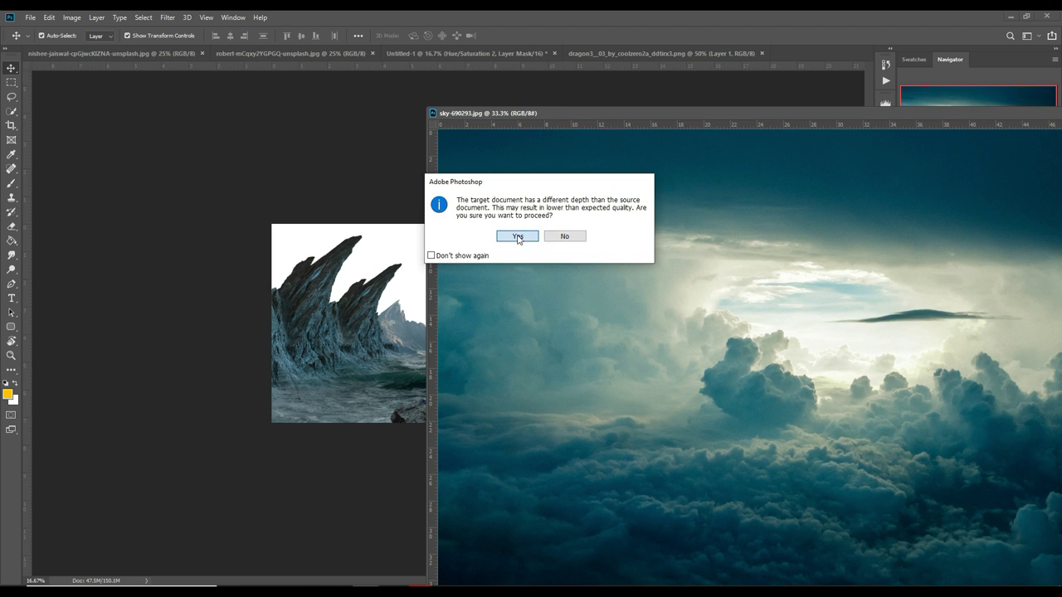
left_click(518, 236)
left_click_drag(999, 131, 618, 206)
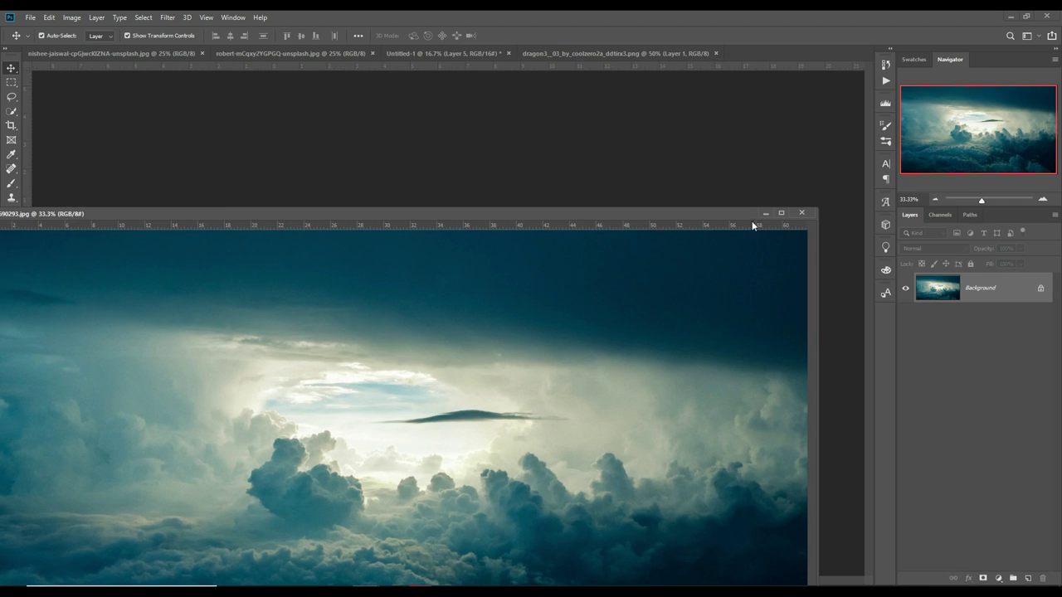
key("ctrl+w")
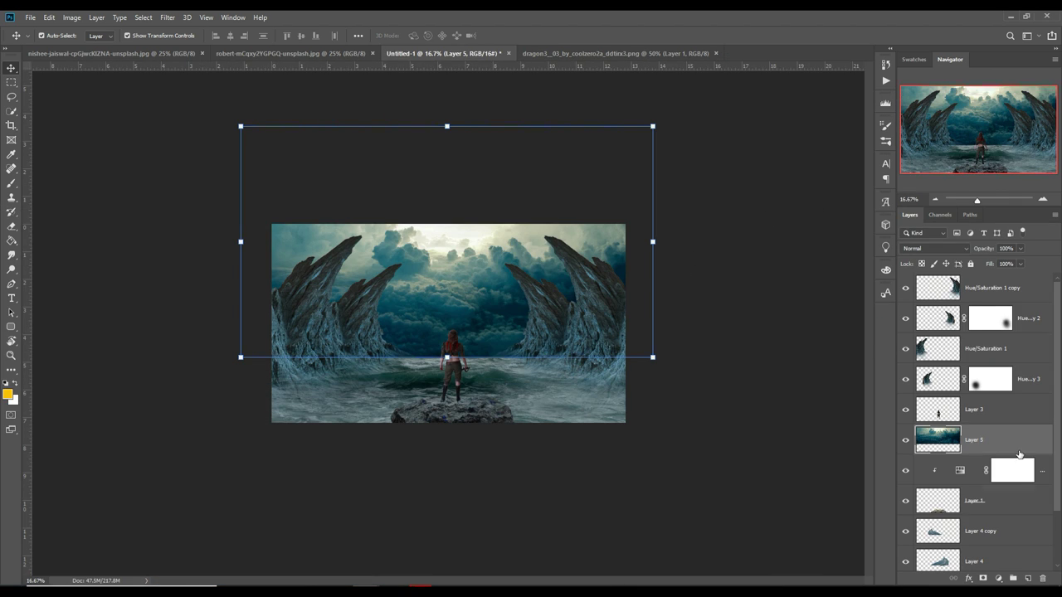
Step: Place Layer 5 just above Background, shrink it to about 58%, and stretch it edge to edge
left_click_drag(1019, 454, 1018, 541)
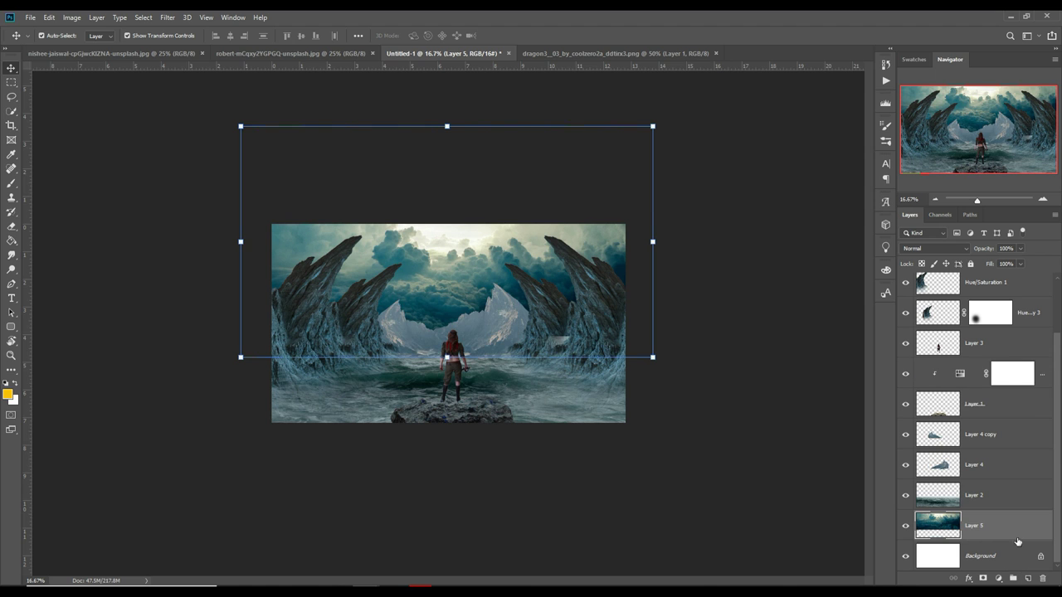
left_click_drag(452, 126, 451, 215)
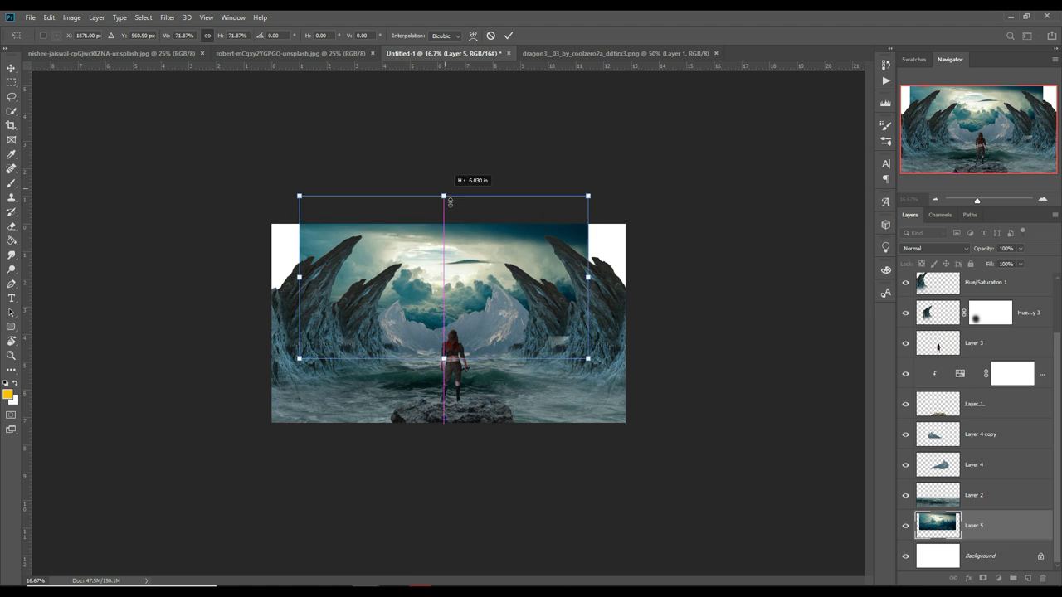
left_click_drag(449, 192, 454, 227)
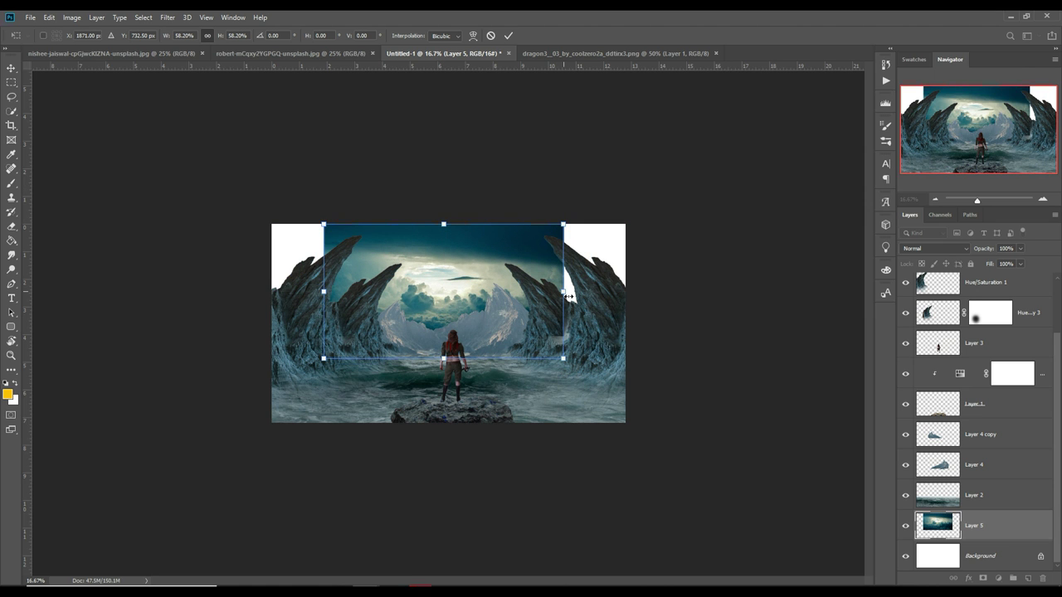
left_click_drag(569, 296, 626, 292)
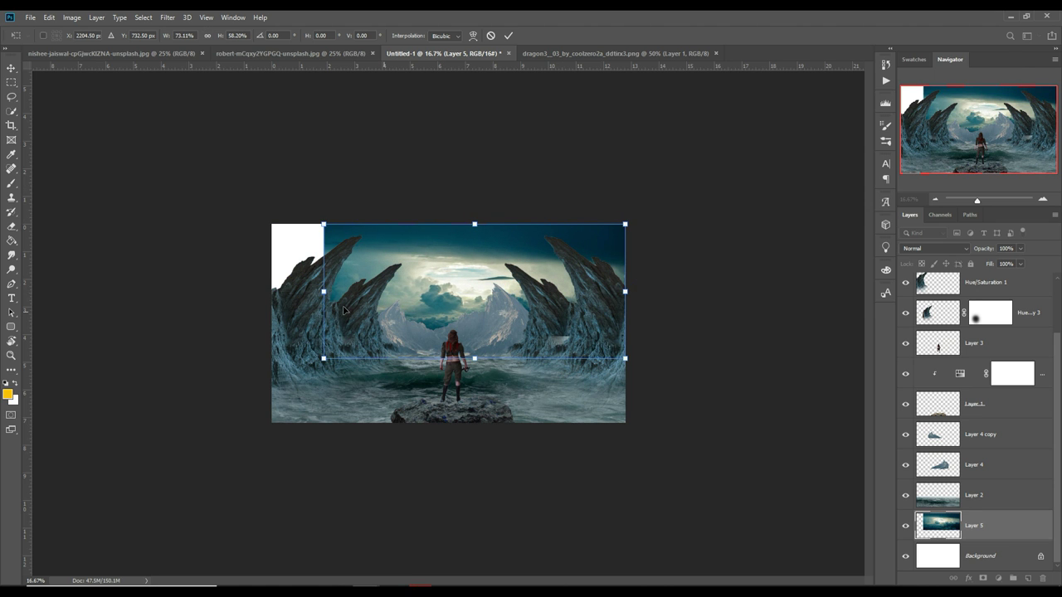
left_click_drag(320, 297, 271, 293)
left_click(508, 36)
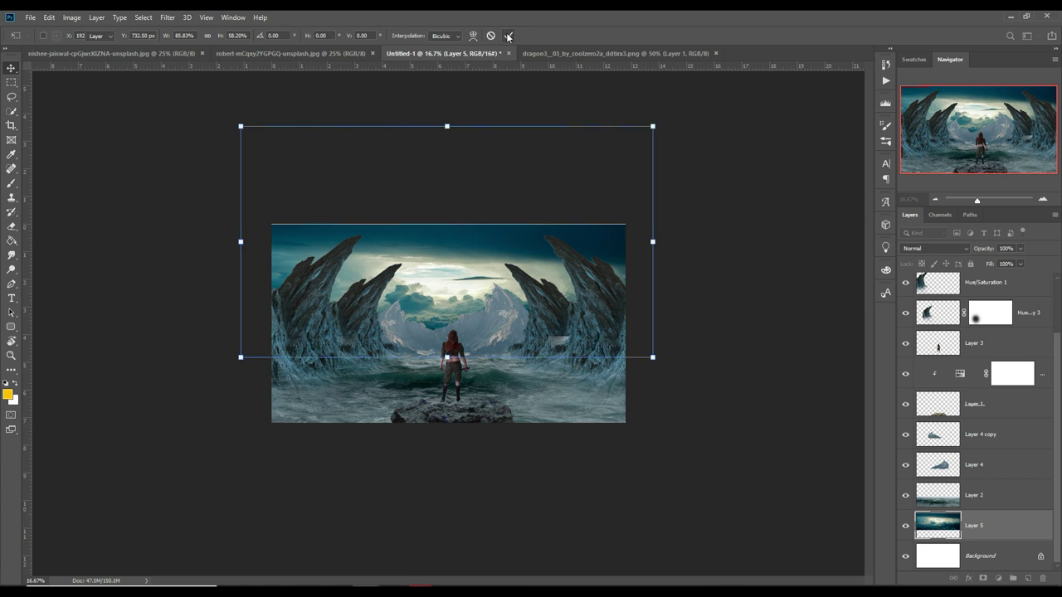
left_click(164, 19)
mouse_move(177, 238)
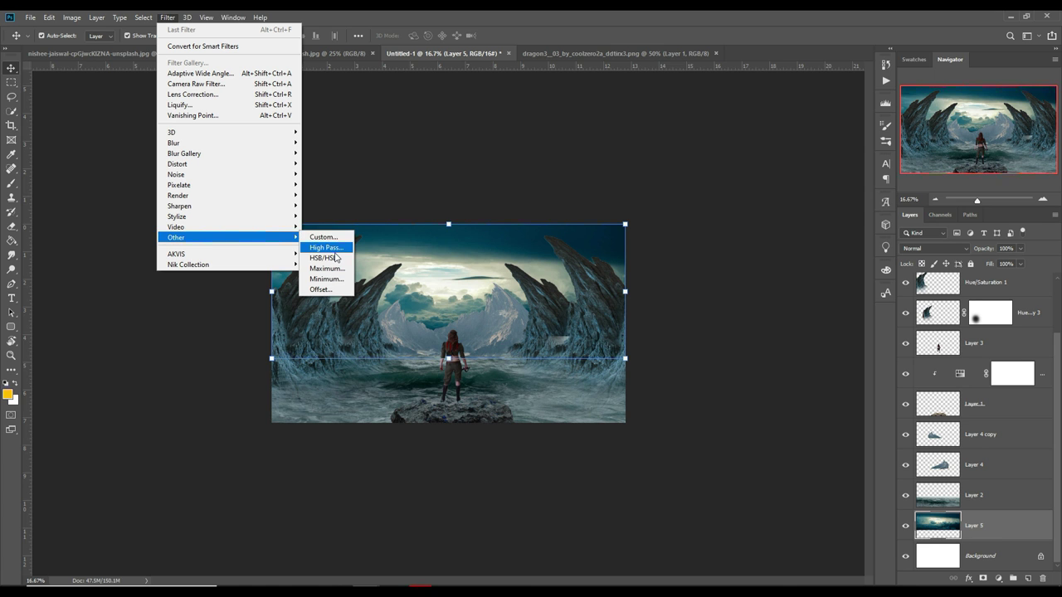
Step: Apply Polar Coordinates (Rectangular to Polar) to Layer 5, then enlarge the vortex to 176% and raise it
left_click(328, 258)
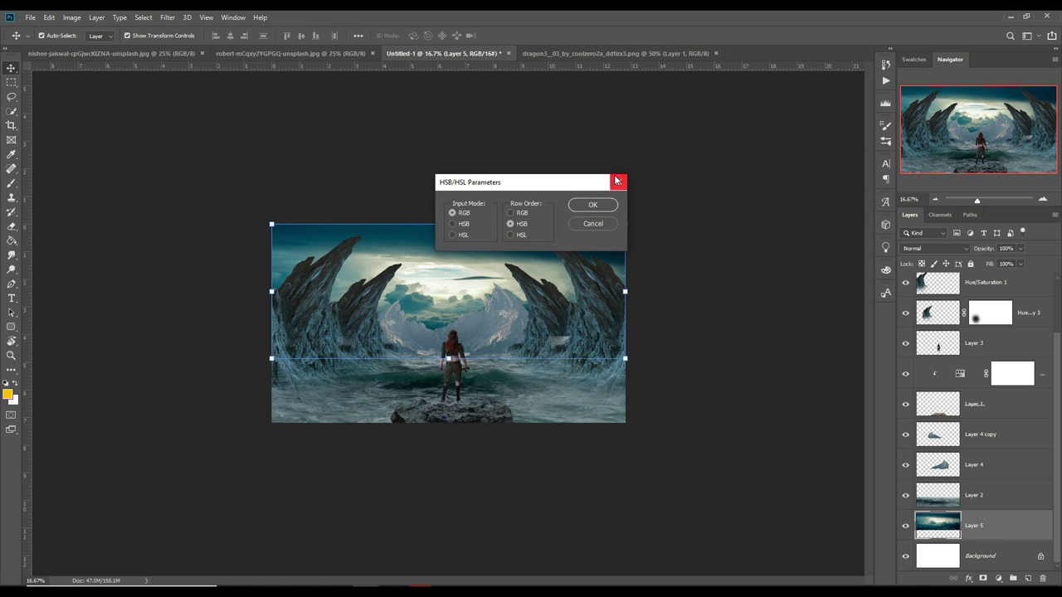
left_click(618, 182)
left_click(168, 17)
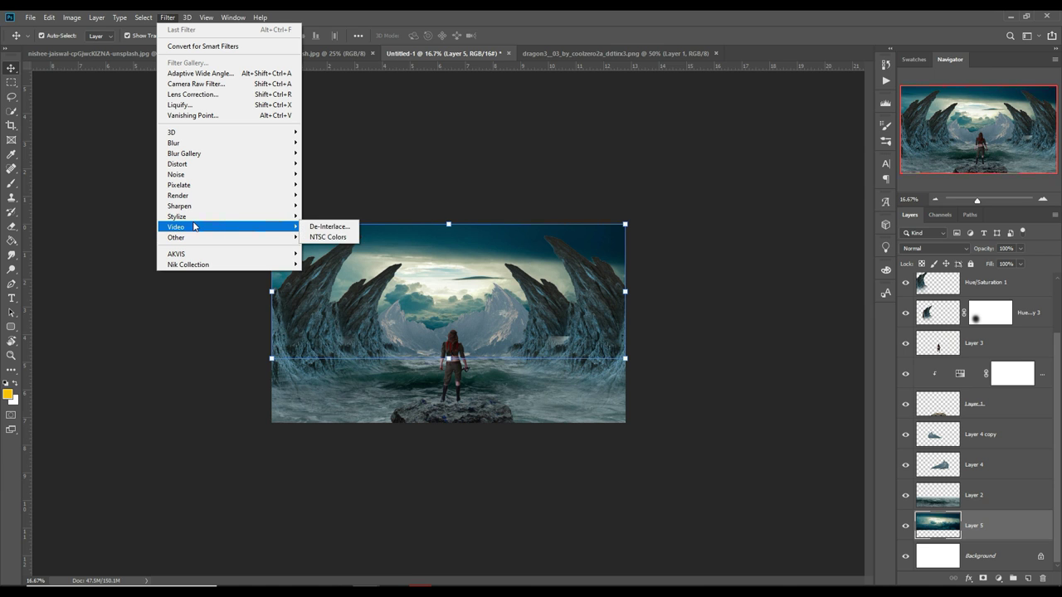
mouse_move(177, 163)
left_click(331, 185)
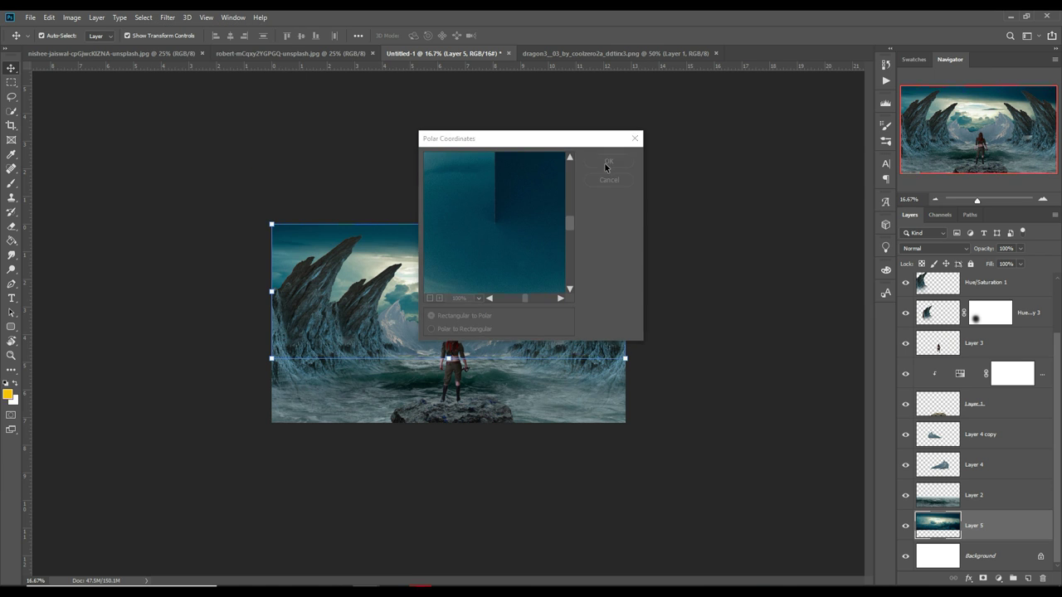
left_click(608, 164)
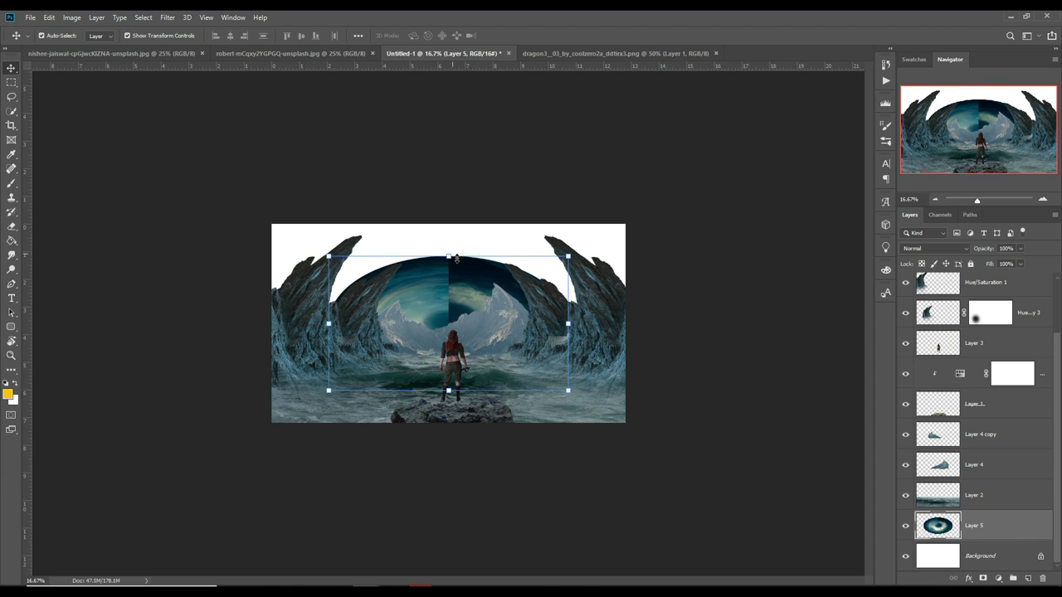
left_click_drag(457, 259, 448, 152)
mouse_move(489, 278)
left_mouse_down()
mouse_move(484, 225)
mouse_move(480, 237)
left_mouse_up()
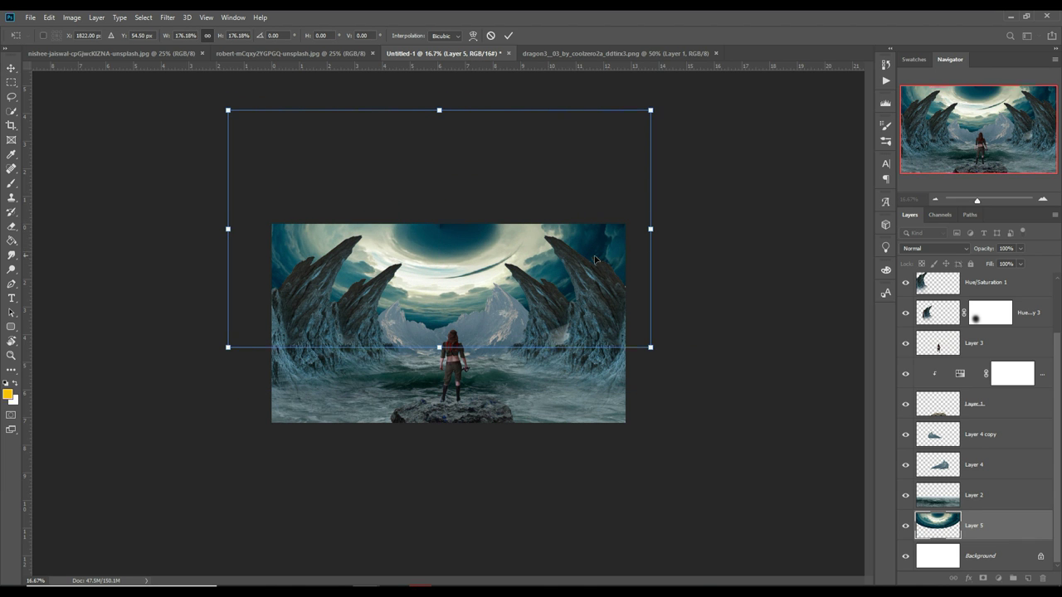
Step: Narrow the vortex to 147.41% width and lower it so its dark eye centres above the warrior
left_click_drag(659, 235, 653, 246)
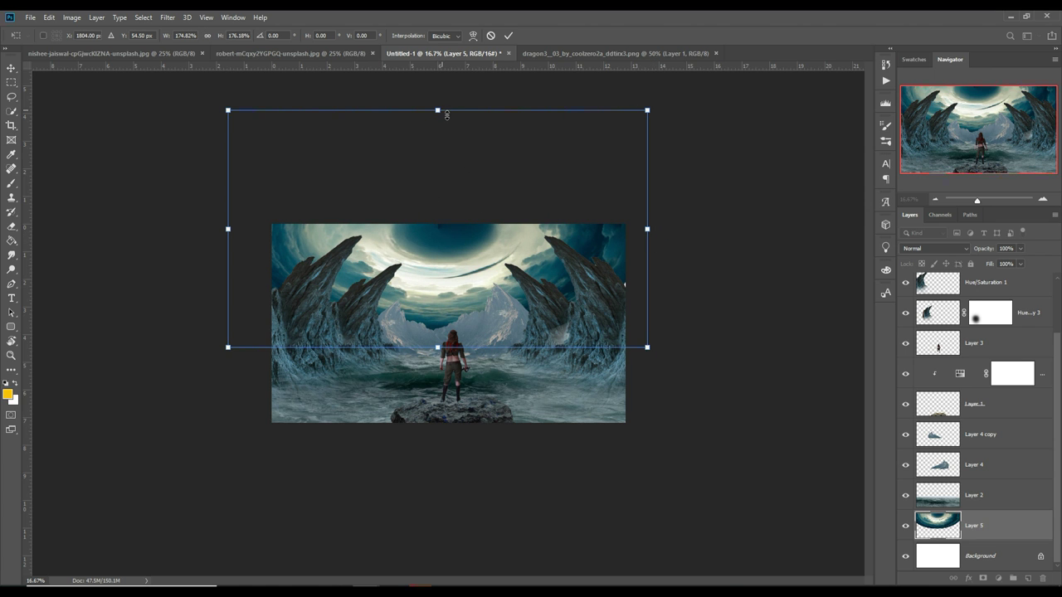
left_click_drag(444, 248, 450, 296)
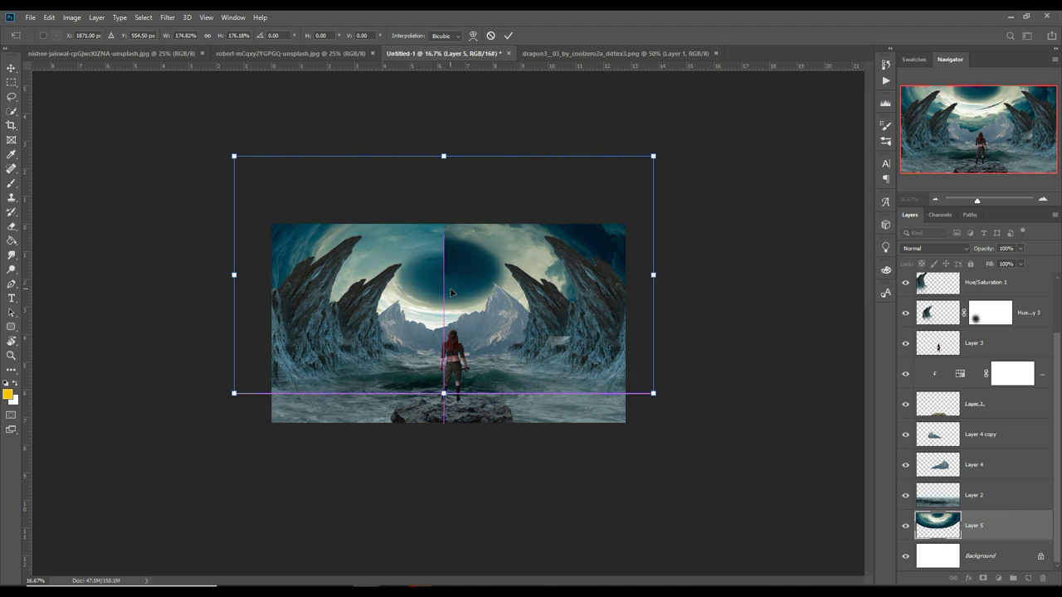
left_click_drag(663, 276, 628, 274)
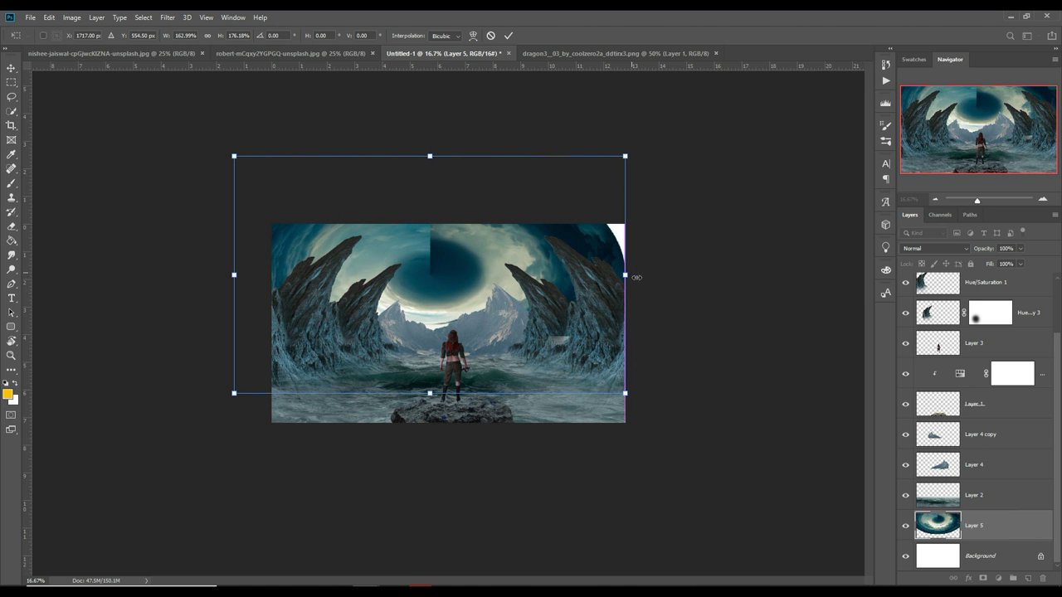
left_click_drag(237, 281, 273, 284)
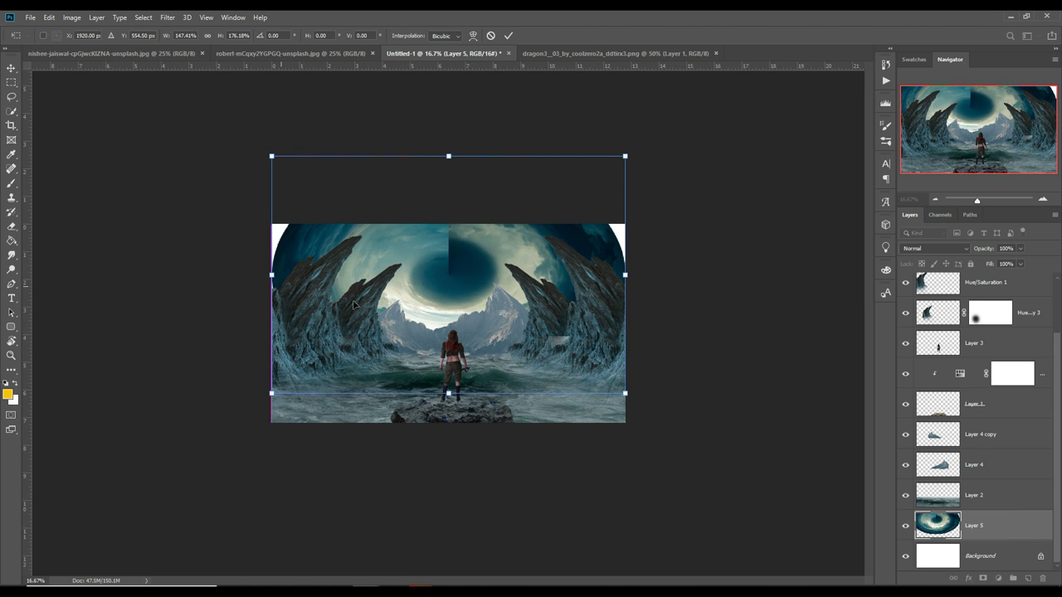
left_click(508, 35)
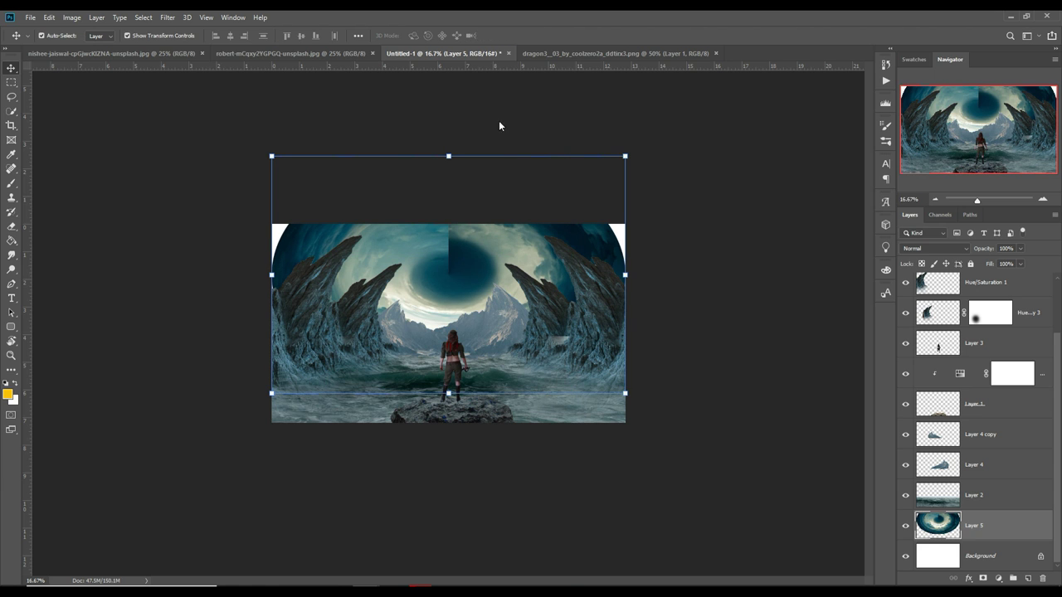
Step: Duplicate the vortex sky as Layer 5 copy and flip the copy horizontally
right_click(1013, 532)
left_click(945, 129)
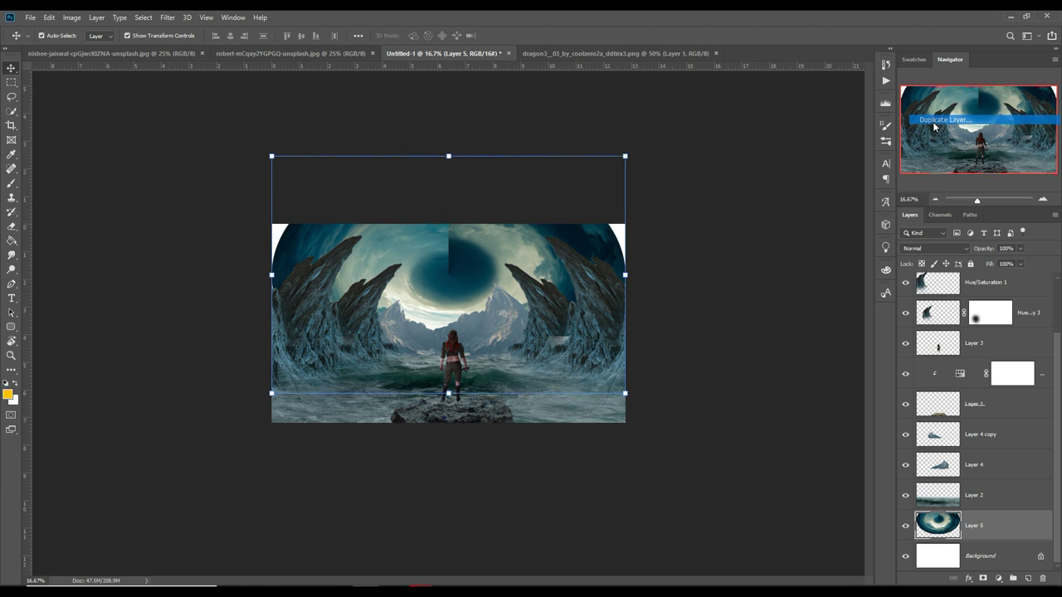
left_click(632, 175)
left_click(49, 16)
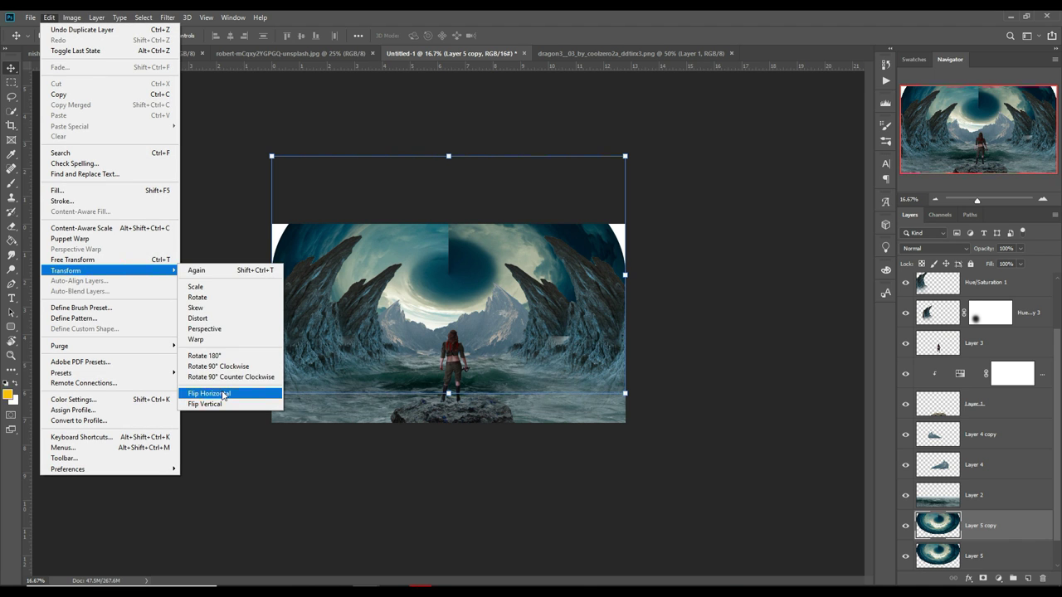
left_click(224, 395)
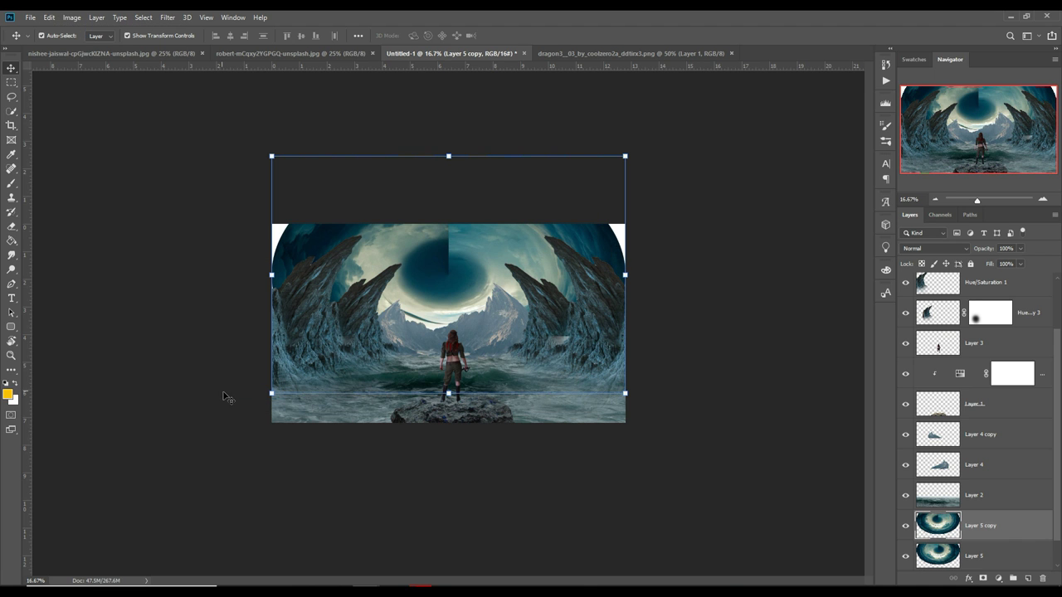
Step: Mask the flipped copy, soft-paint out the eye seam and left spire, then select both vortex layers
left_click(985, 579)
left_click(12, 182)
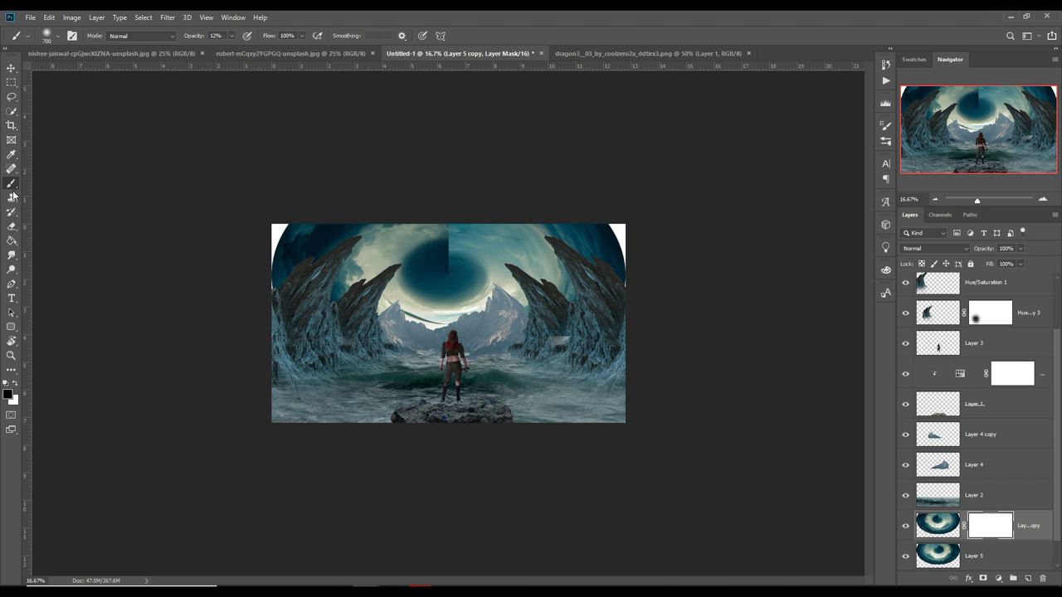
mouse_move(491, 269)
left_mouse_down()
mouse_move(467, 262)
mouse_move(465, 277)
mouse_move(426, 259)
mouse_move(405, 274)
mouse_move(423, 285)
mouse_move(331, 237)
mouse_move(339, 299)
mouse_move(386, 261)
mouse_move(473, 374)
mouse_move(512, 345)
mouse_move(474, 363)
left_mouse_up()
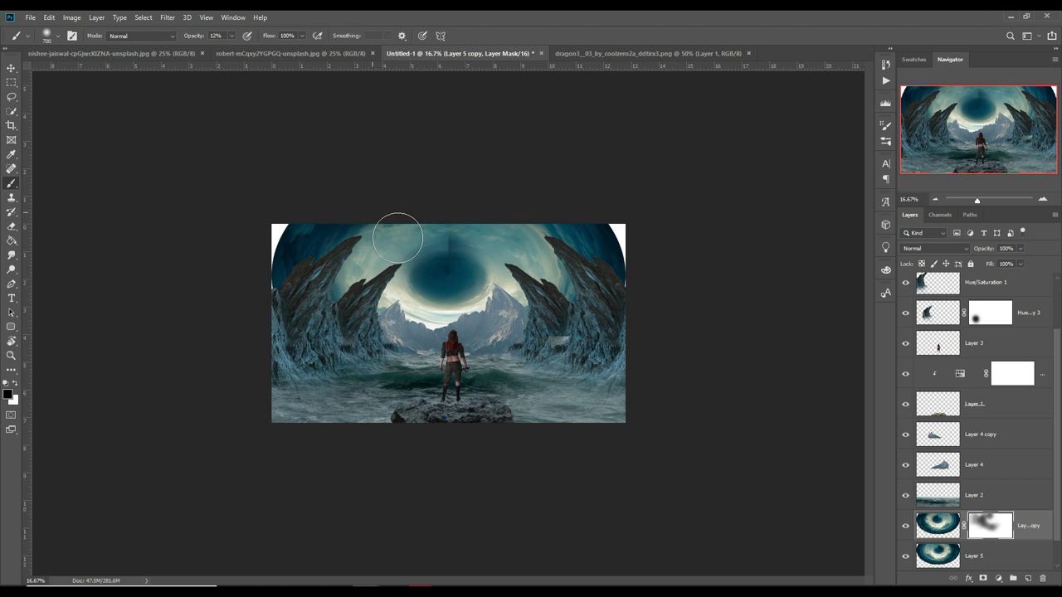
mouse_move(356, 284)
left_mouse_down()
mouse_move(340, 265)
mouse_move(356, 360)
mouse_move(426, 404)
mouse_move(489, 387)
left_mouse_up()
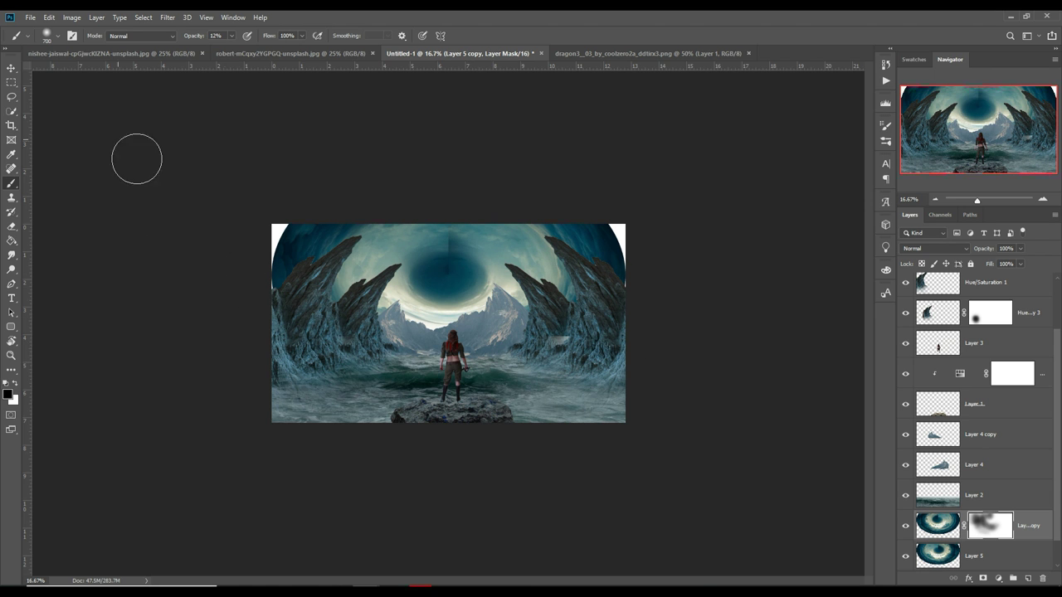
left_click(12, 67)
left_click(974, 556, "shift")
right_click(1028, 525)
Step: Merge the vortex layers and content-aware fill the leftover seam at the vortex top
left_click(969, 377)
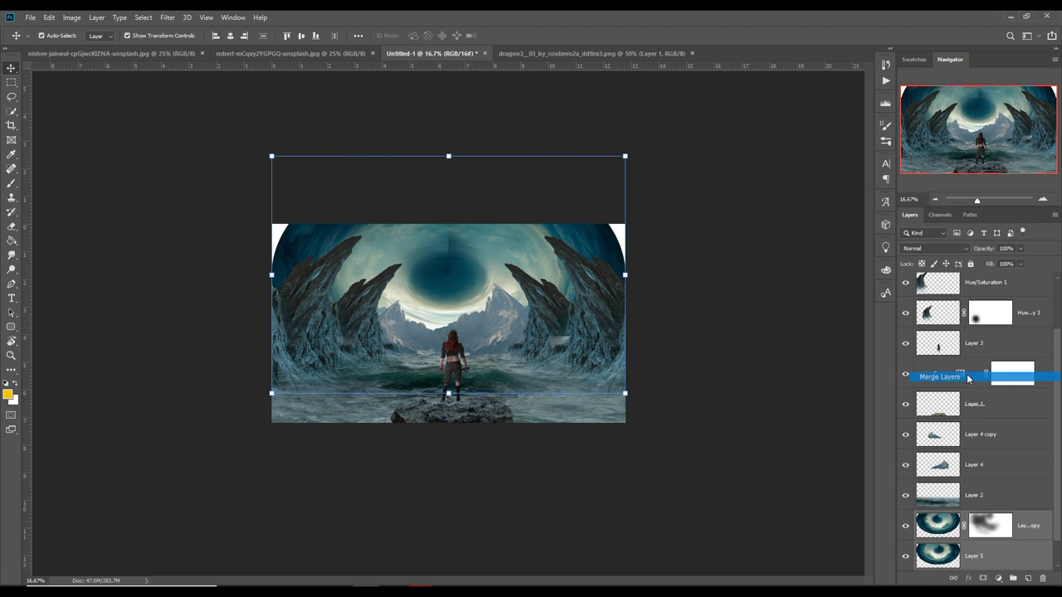
left_click(11, 97)
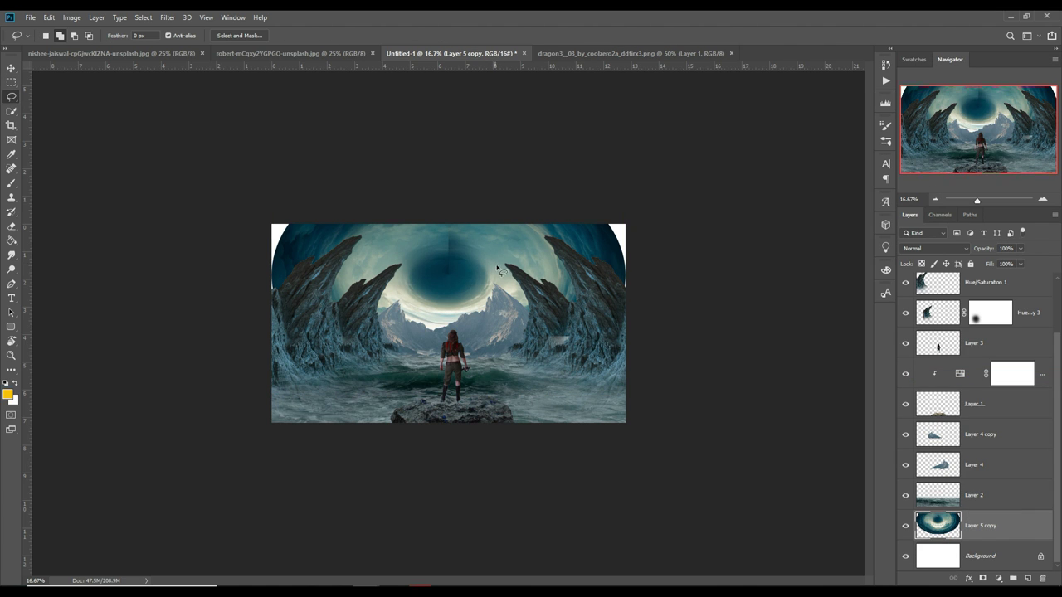
left_click_drag(446, 226, 454, 225)
left_click(49, 17)
left_click(67, 191)
left_click(599, 164)
left_click(144, 17)
left_click(153, 43)
Step: Clone sky over the top of the dark eye and scale the vortex narrower and shorter
left_click(12, 198)
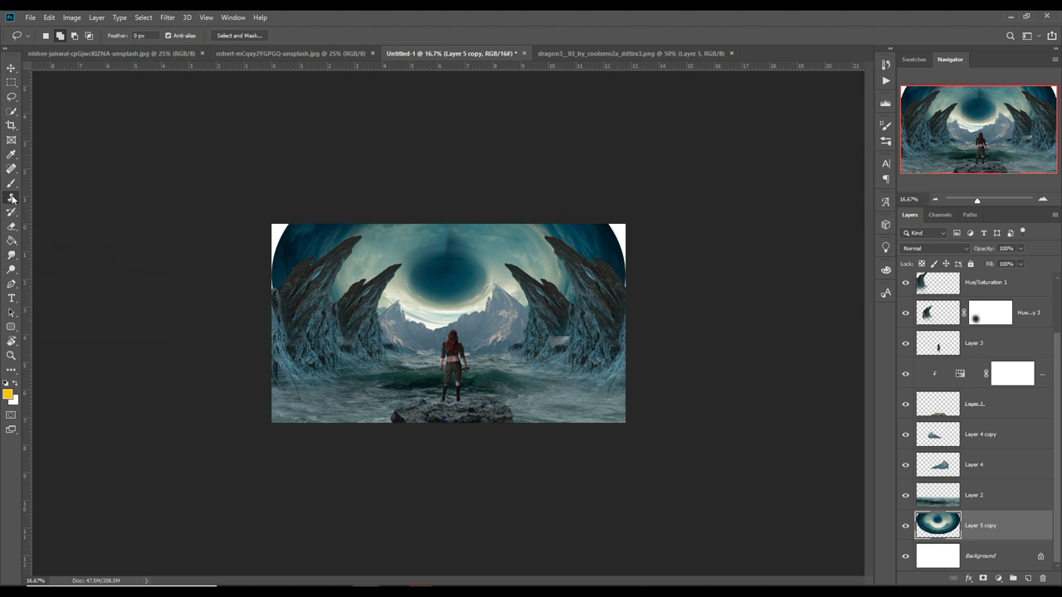
left_click(455, 268, "alt")
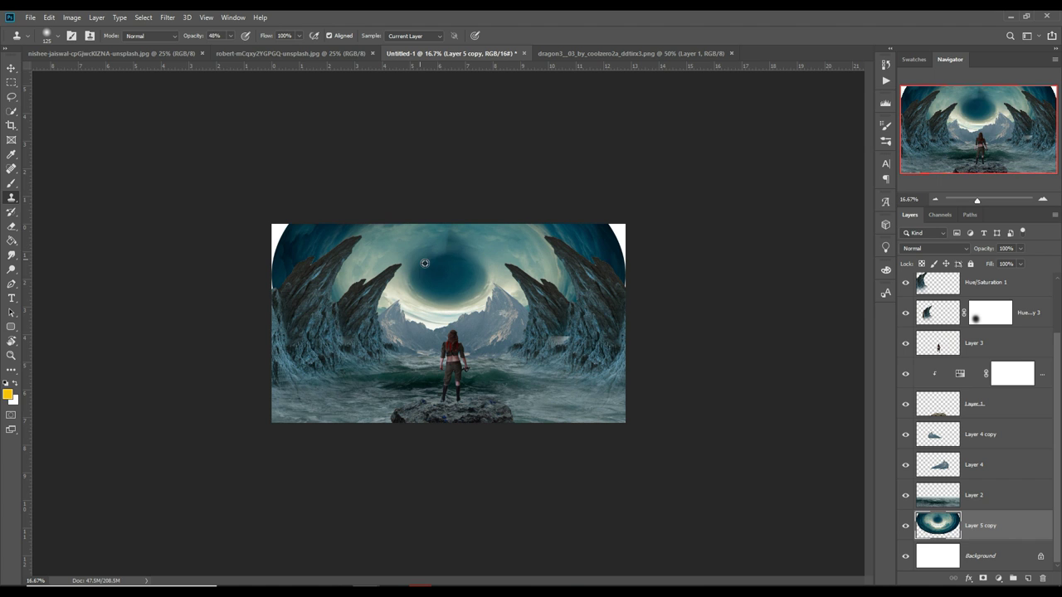
left_click_drag(470, 260, 487, 243)
key("ctrl+t")
left_click_drag(629, 273, 583, 273)
left_click_drag(442, 389, 436, 352)
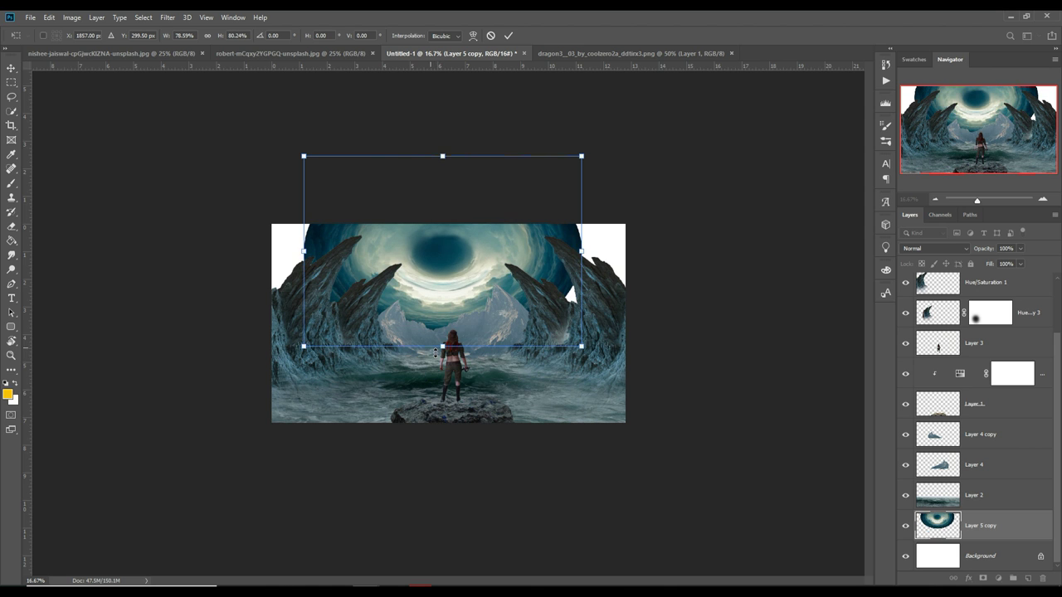
key("Return")
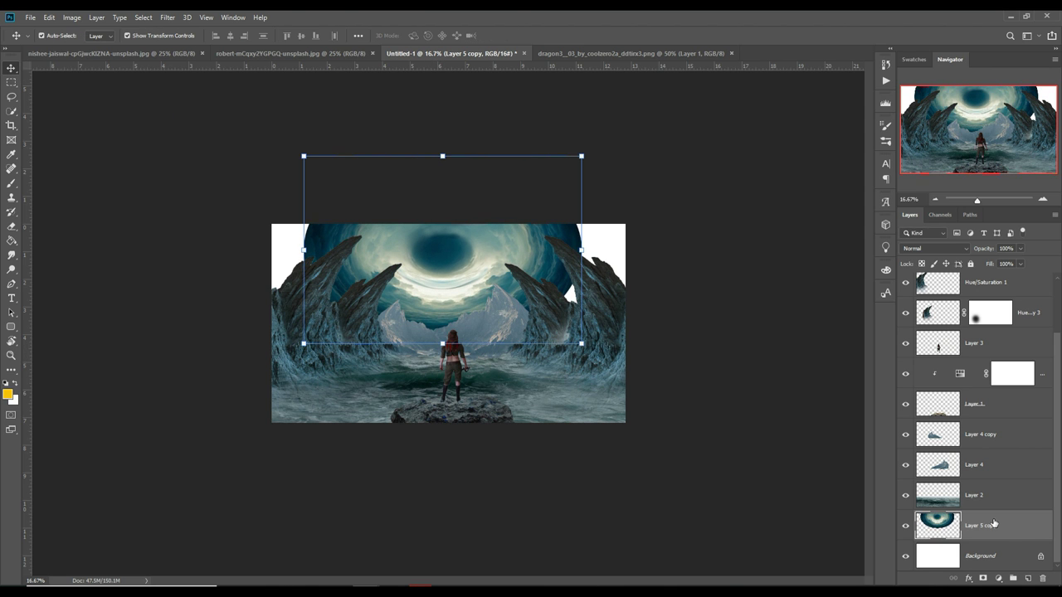
Step: Duplicate the vortex layer and add a mask to the copy
key("ctrl+j")
scroll(979, 498, "down", 1)
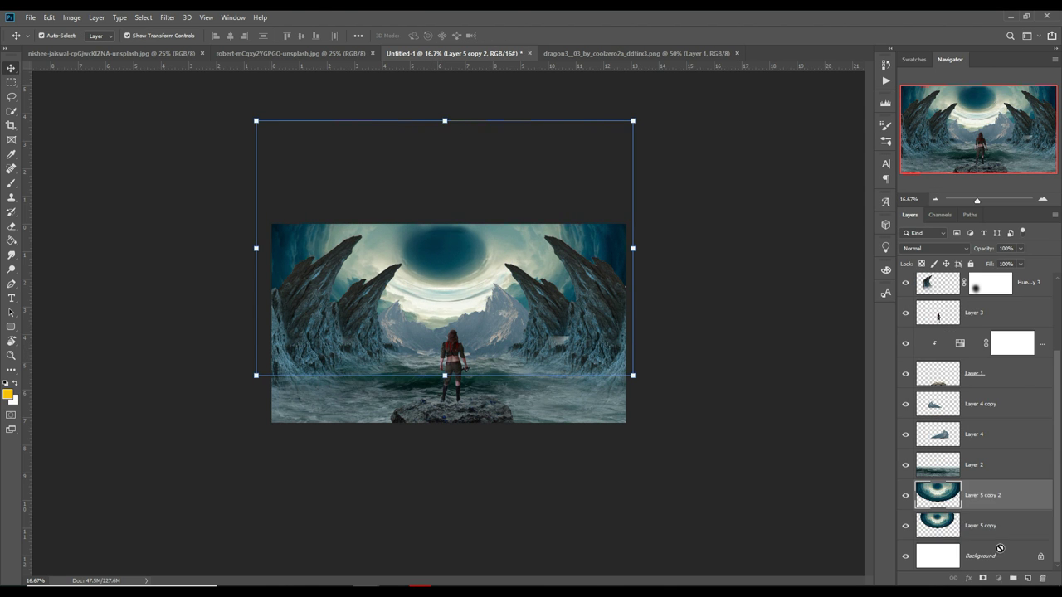
left_click(998, 578)
left_click(984, 578)
key("b")
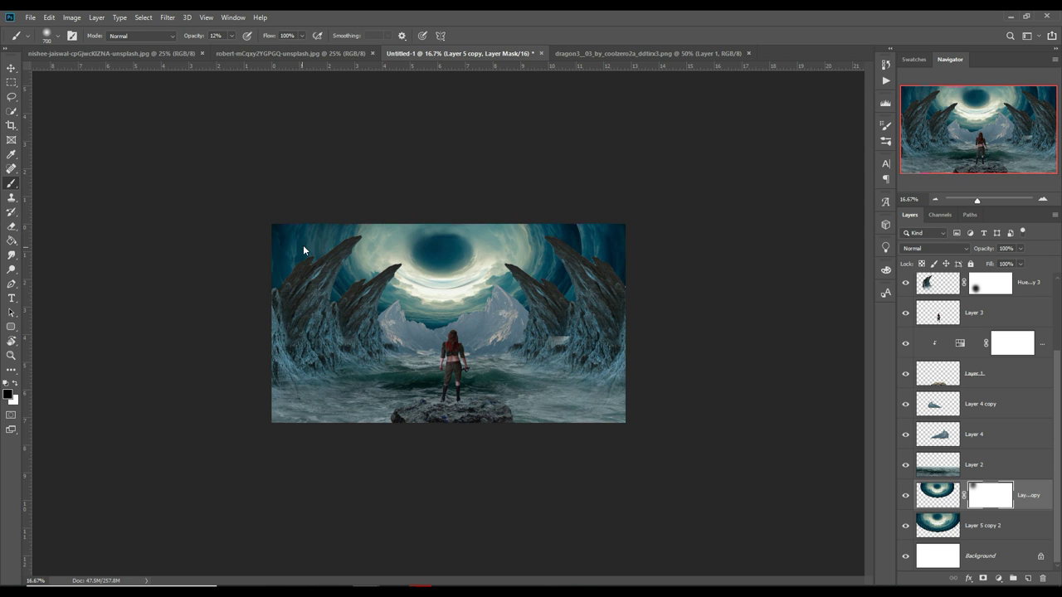
key("v")
Step: Darken the central mountains with a clipped Curves adjustment (input 168, output 125)
right_click(980, 404)
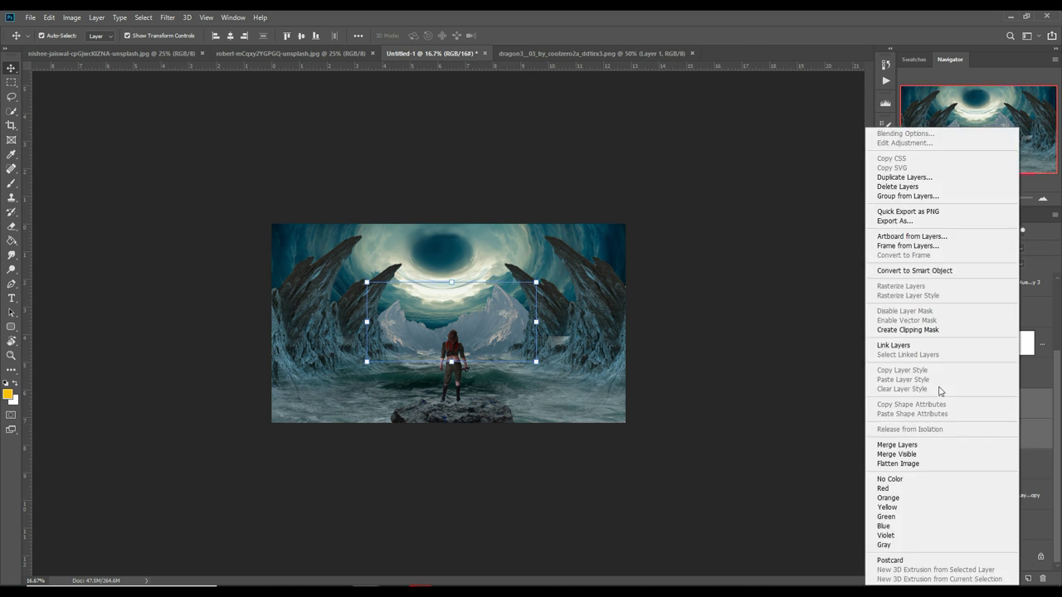
left_click(998, 578)
left_click(992, 434)
left_click_drag(782, 378, 789, 405)
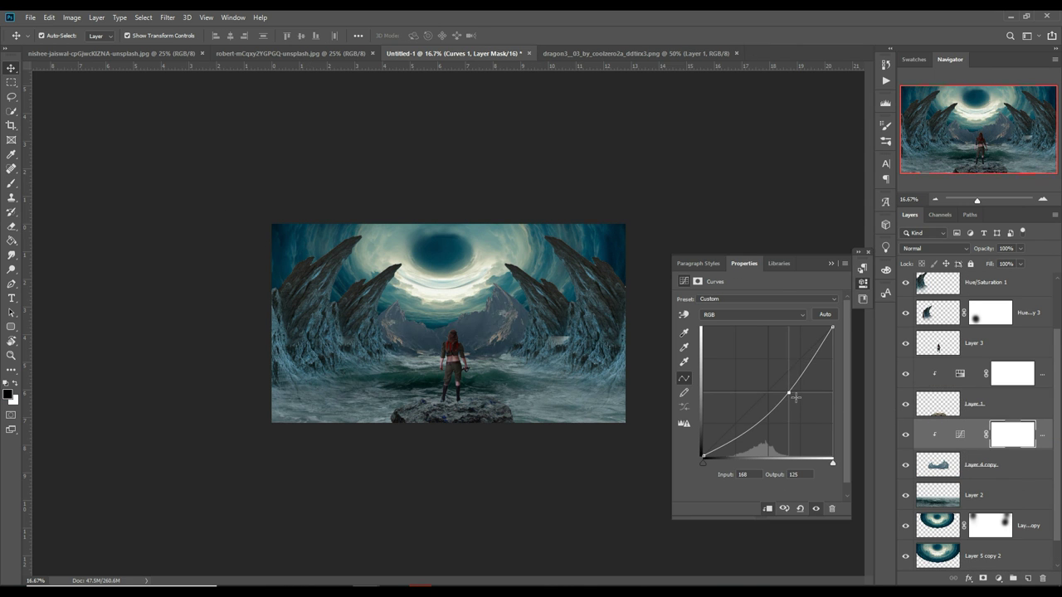
Step: Select both vortex layers and merge them into one
scroll(996, 456, "down", 1)
left_click(995, 526)
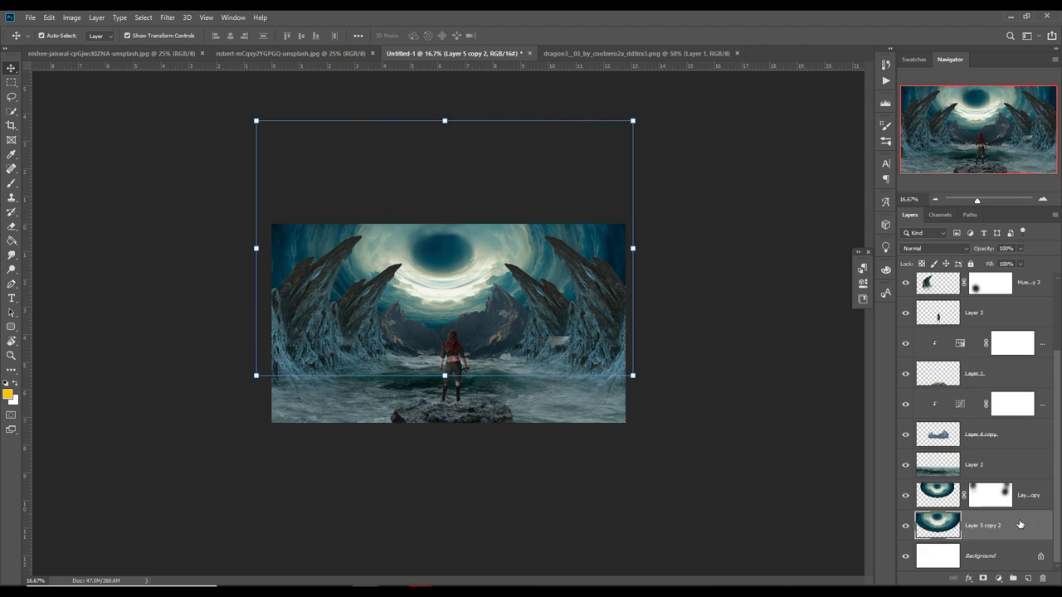
left_click(1027, 501, "shift")
right_click(1027, 501)
left_click(938, 355)
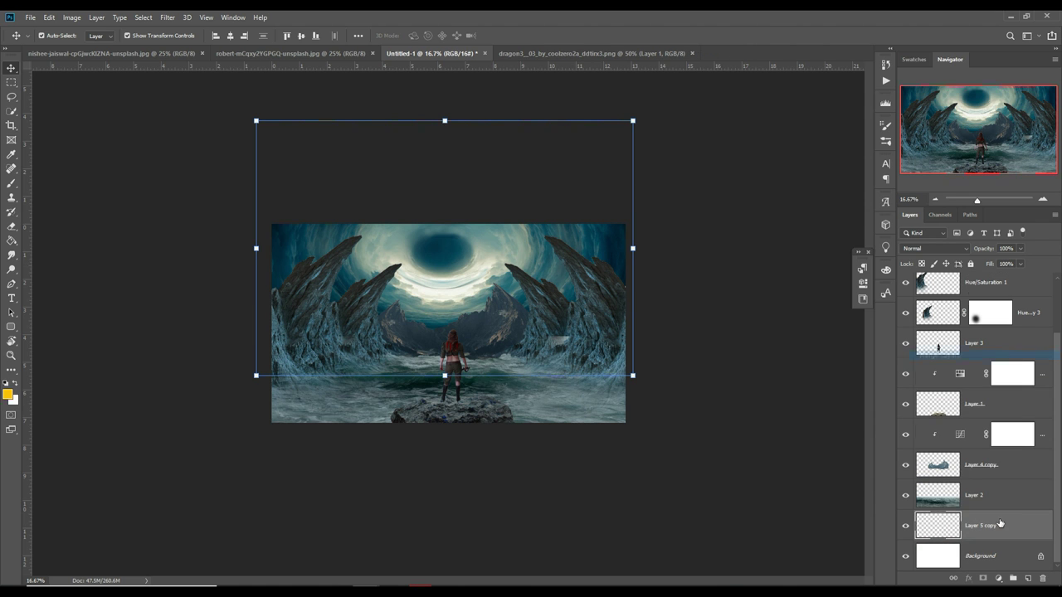
left_click(999, 578)
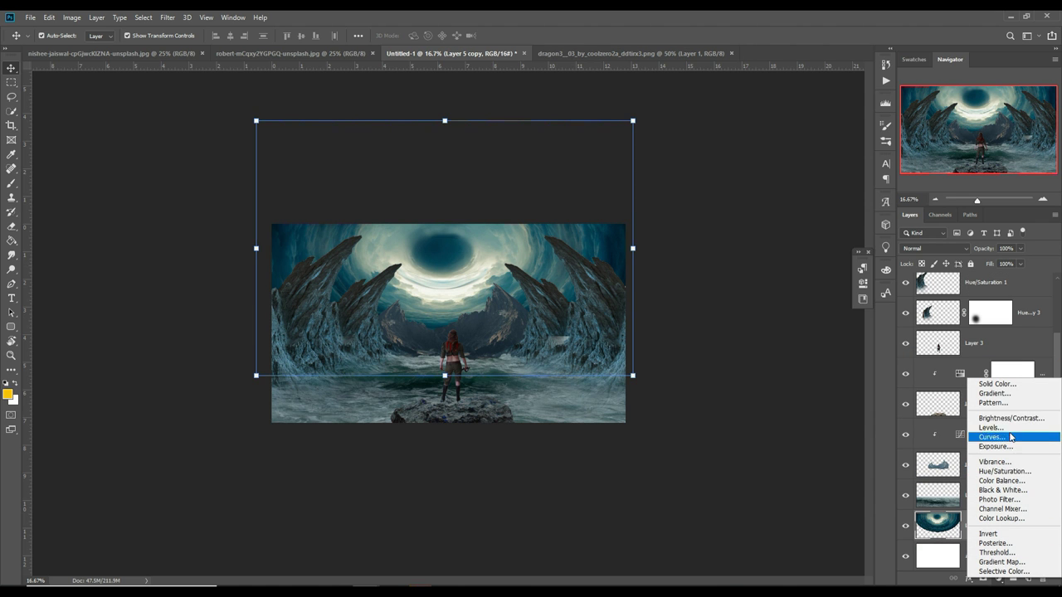
Step: Add a Hue/Saturation adjustment clipped to the vortex: Hue +20, Saturation -60, Lightness +10
left_click(1004, 472)
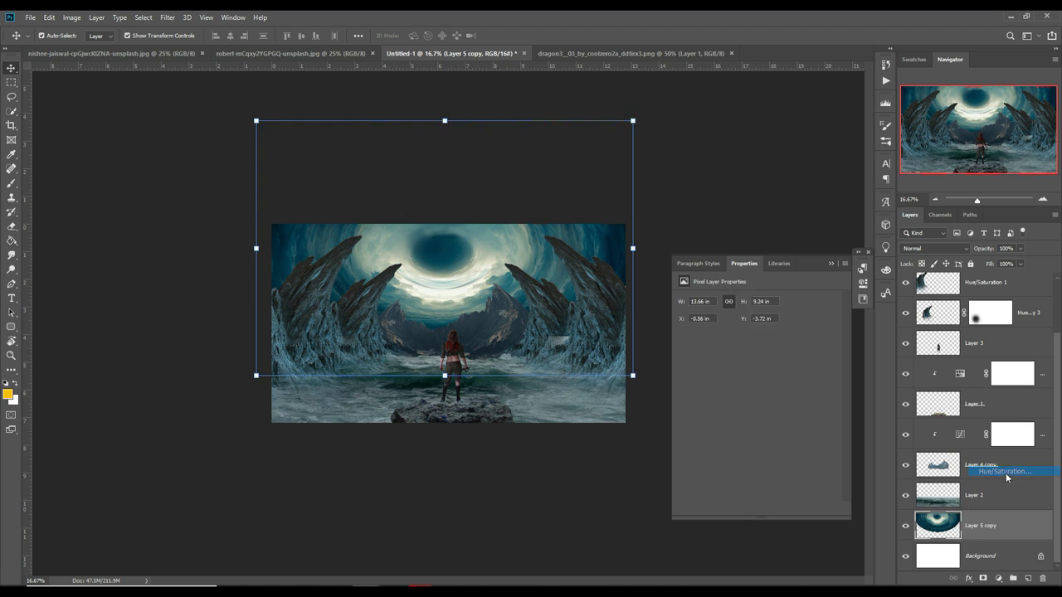
left_click_drag(757, 364, 753, 366)
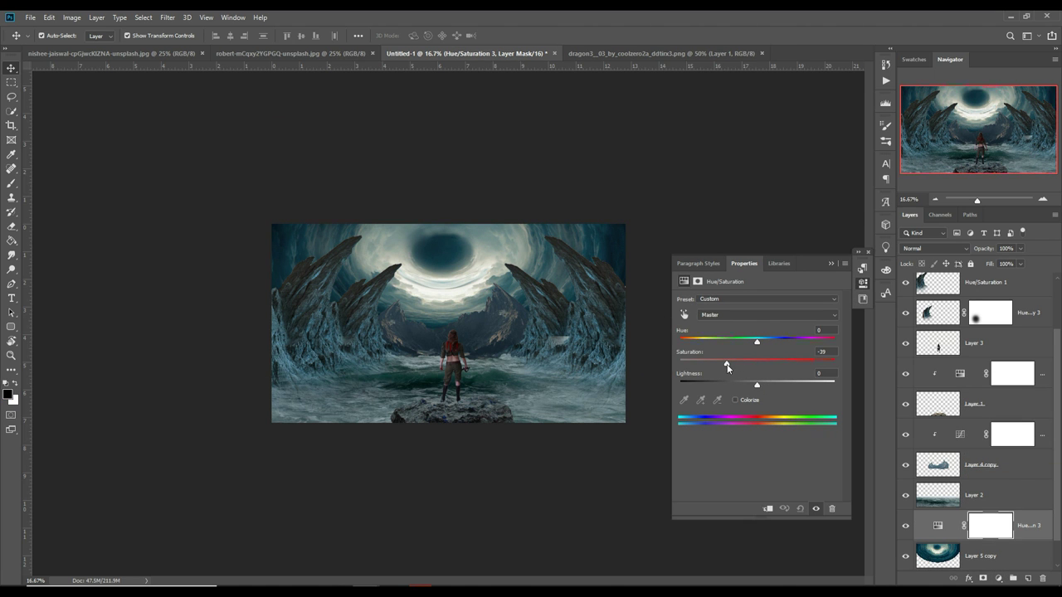
left_click(762, 507)
mouse_move(727, 367)
left_mouse_down()
mouse_move(714, 368)
mouse_move(772, 343)
left_mouse_up()
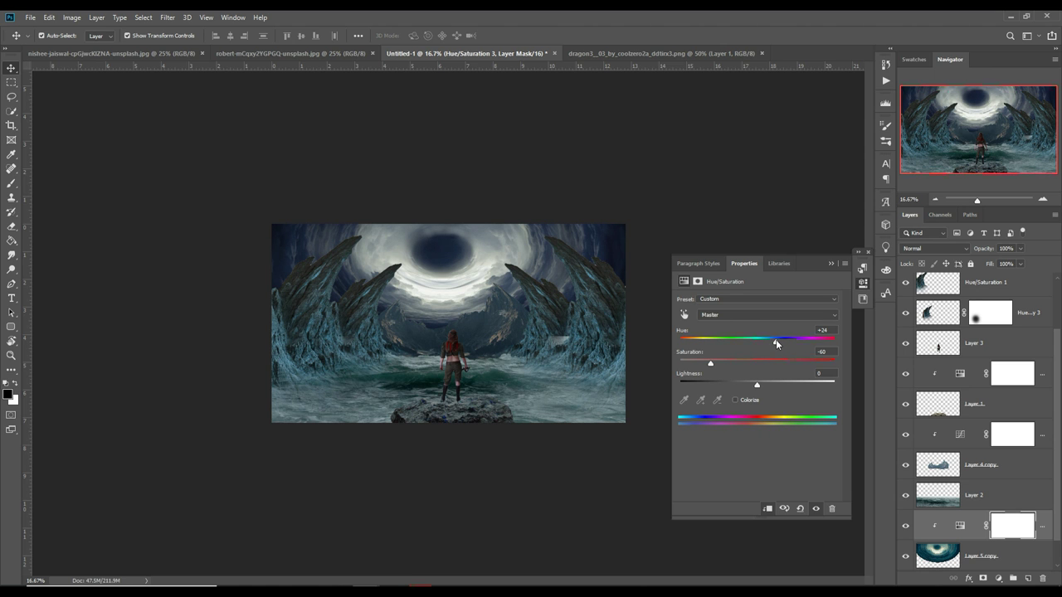
left_click_drag(758, 387, 762, 387)
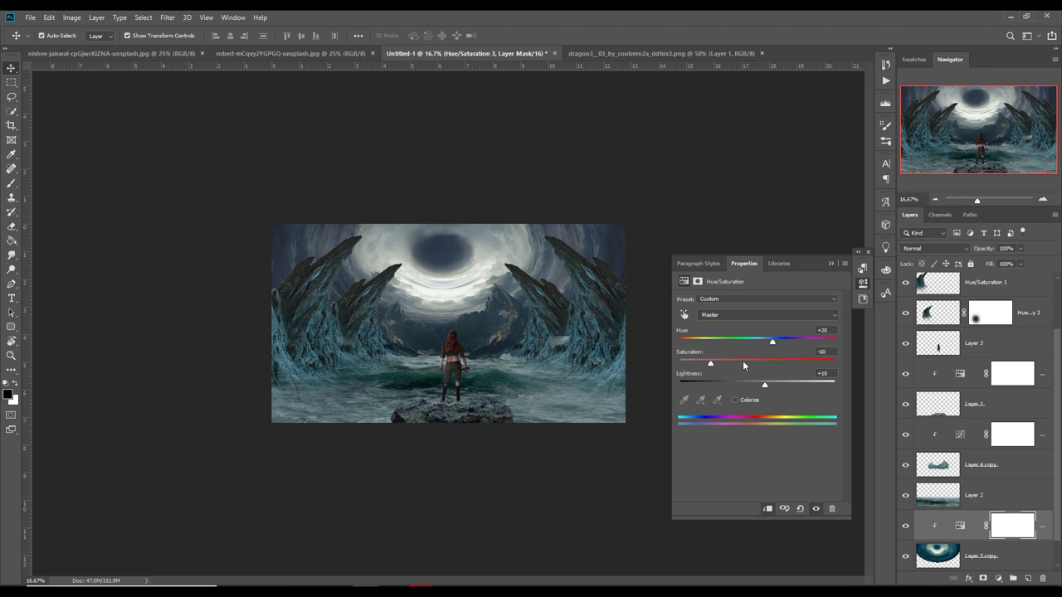
left_click(829, 265)
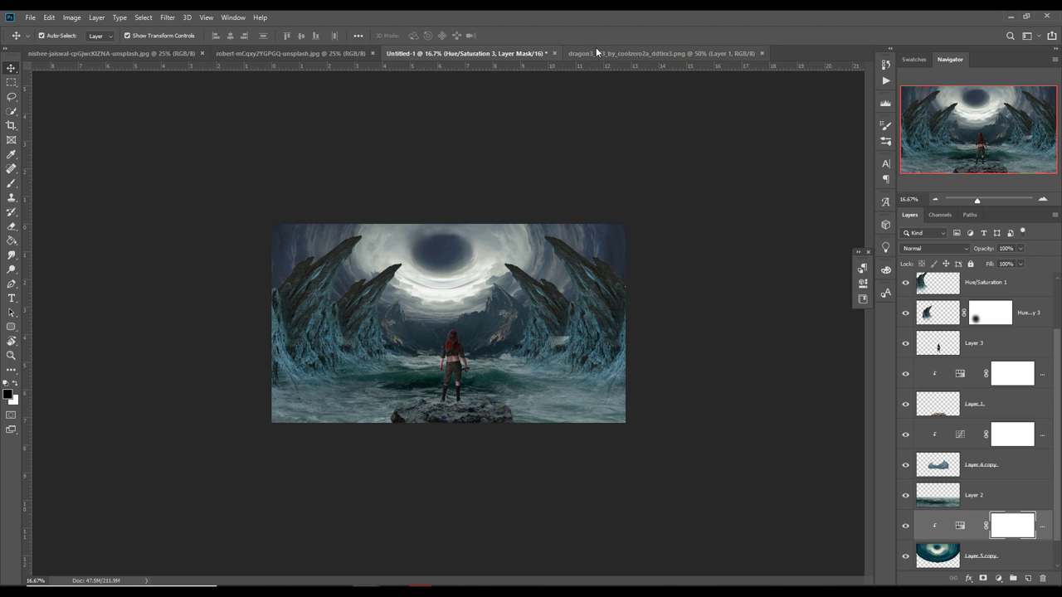
Step: Bring the dragon from dragon3 into Untitled-1, accepting the conversion, and close dragon3
left_click(628, 53)
left_click_drag(628, 57, 647, 90)
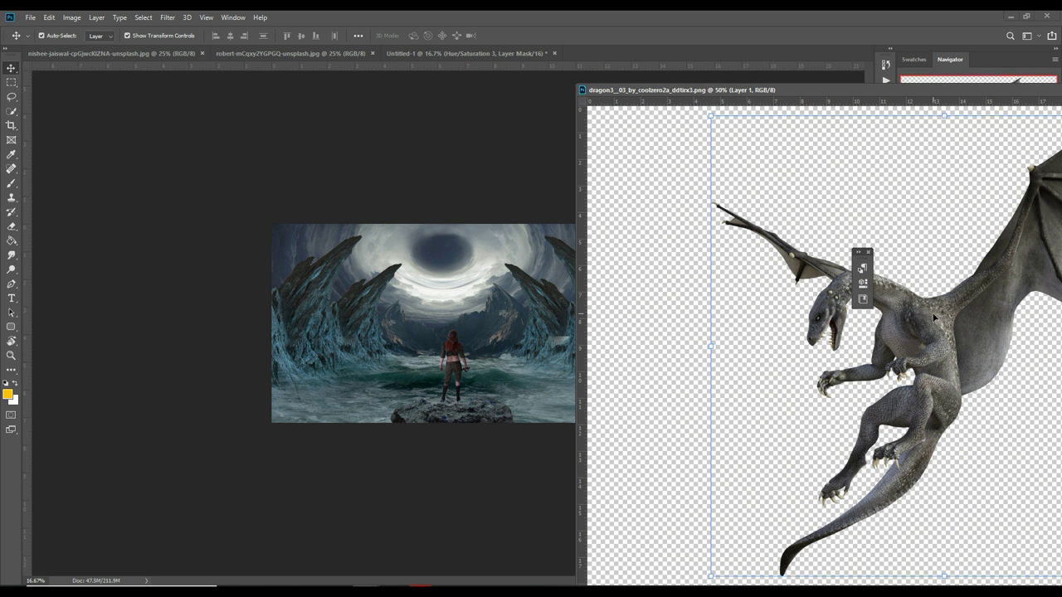
left_click_drag(699, 211, 432, 264)
left_click(518, 237)
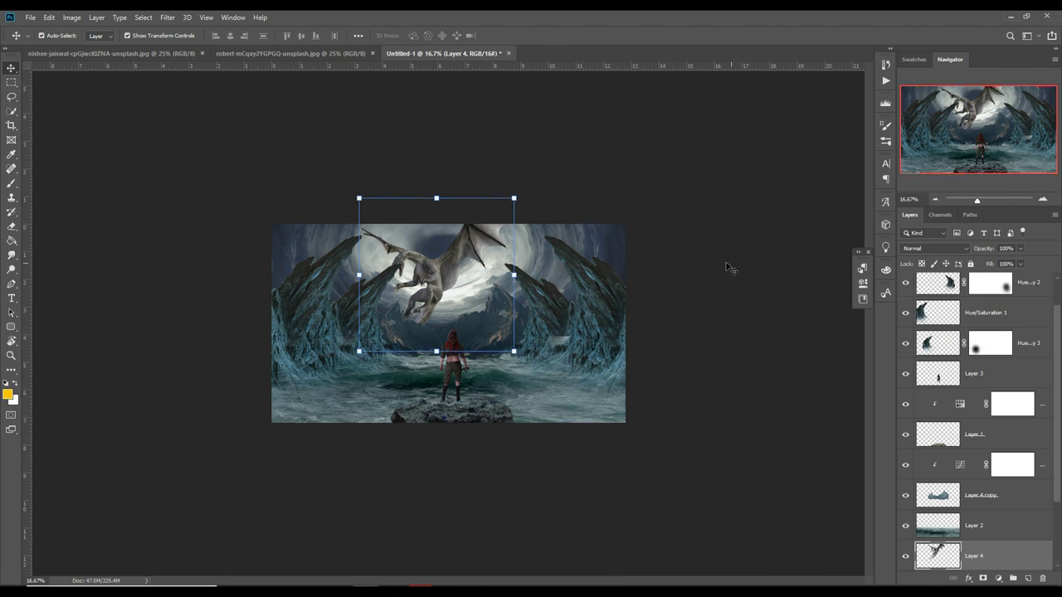
left_click(803, 275)
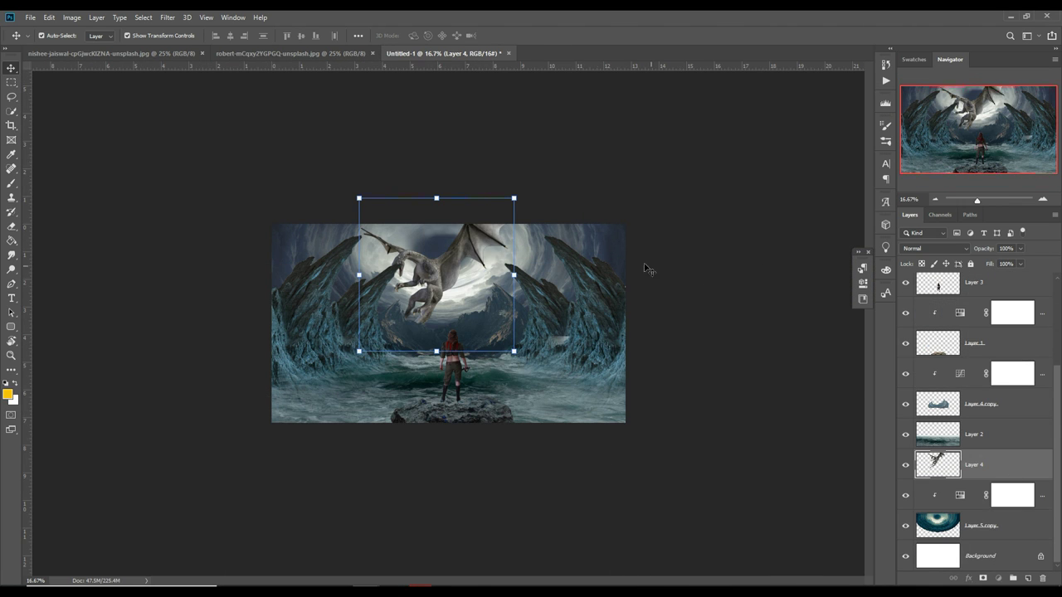
Step: Tilt the dragon about two degrees, scale it to 76.76%, and position it above the warrior
left_click_drag(467, 254, 472, 278)
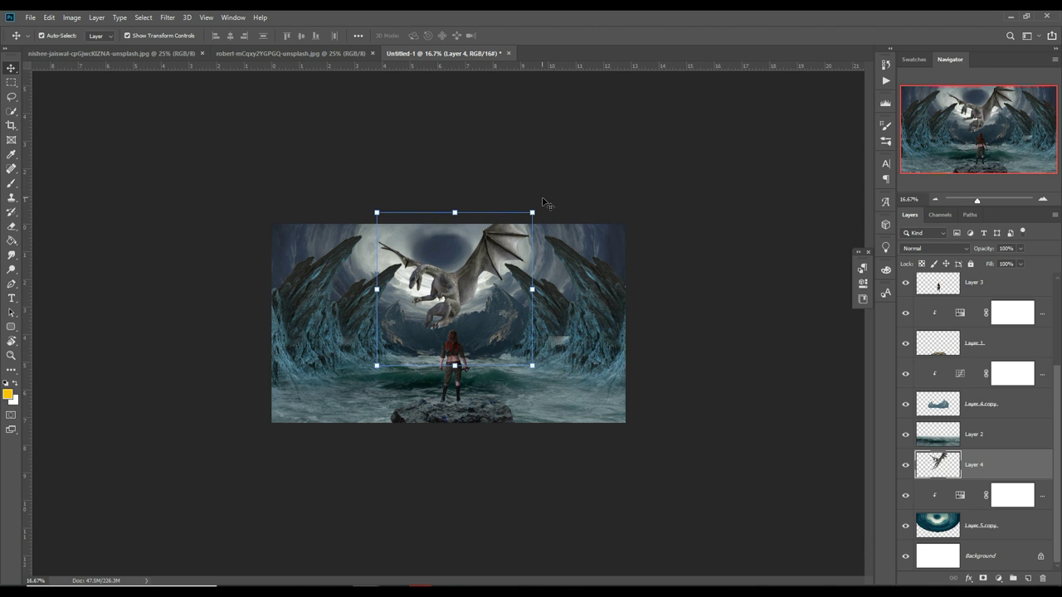
left_click_drag(543, 202, 533, 209)
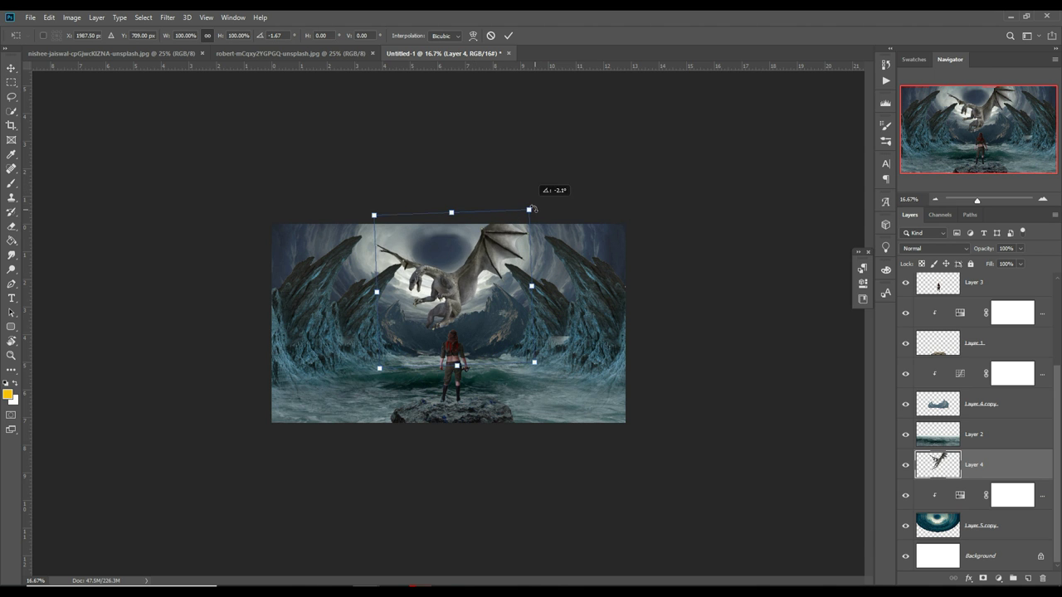
mouse_move(458, 284)
left_mouse_down()
mouse_move(474, 271)
mouse_move(462, 283)
left_mouse_up()
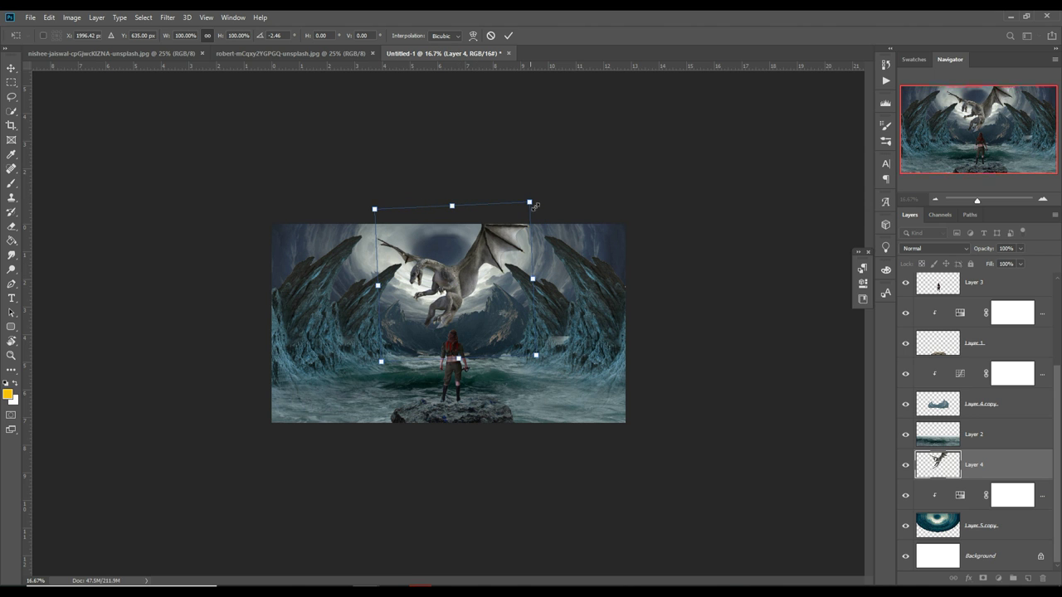
left_click_drag(535, 205, 514, 224)
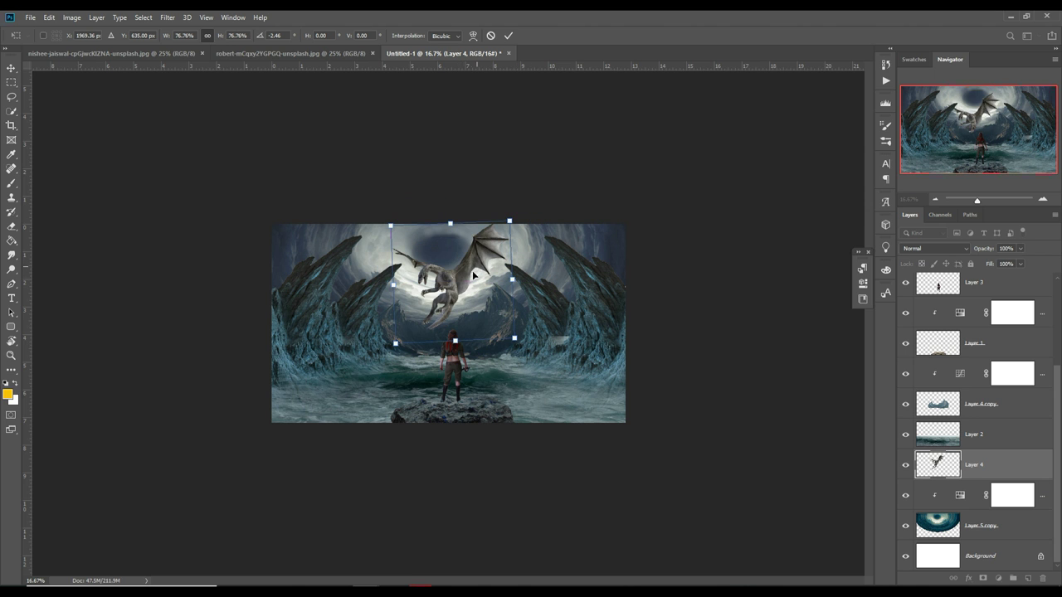
left_click_drag(467, 275, 469, 276)
left_click(509, 37)
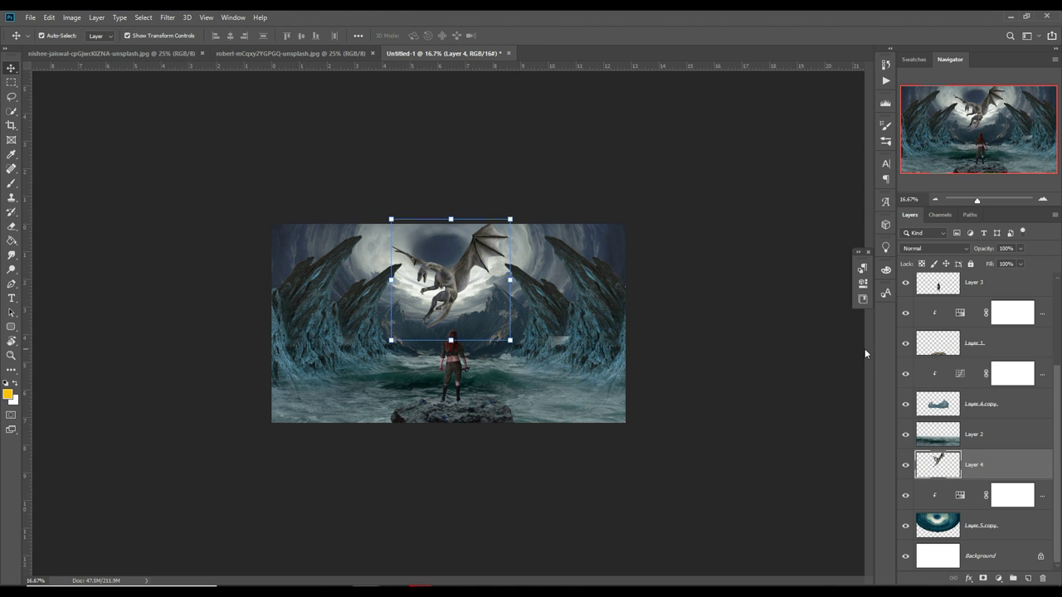
Step: Lower the dragon layer's fill to 72%
left_click(1021, 249)
mouse_move(1013, 265)
left_mouse_down()
mouse_move(1037, 274)
mouse_move(1006, 279)
left_mouse_up()
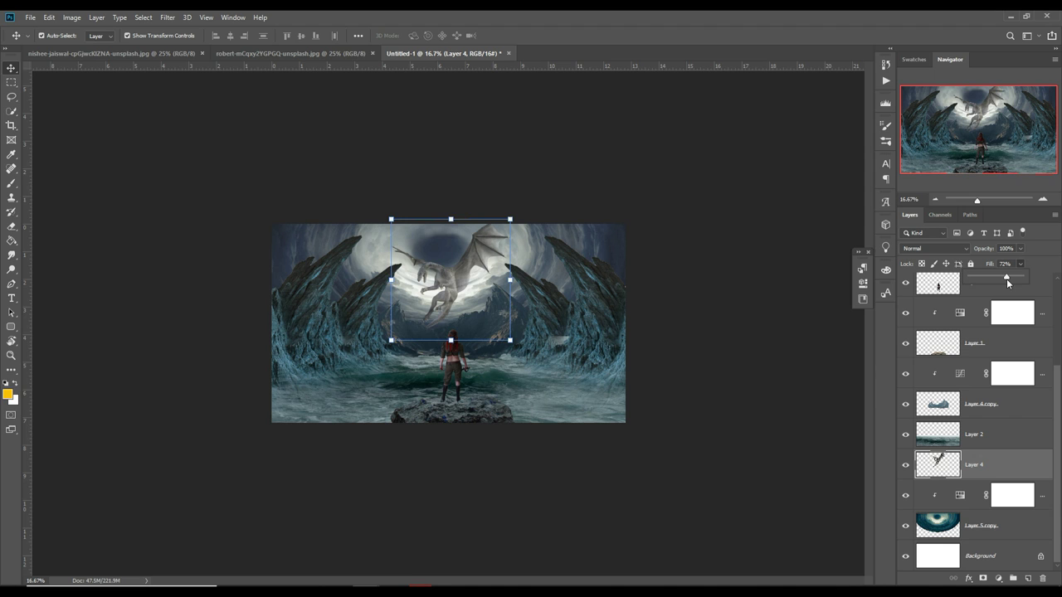
left_click(10, 68)
left_click(11, 183)
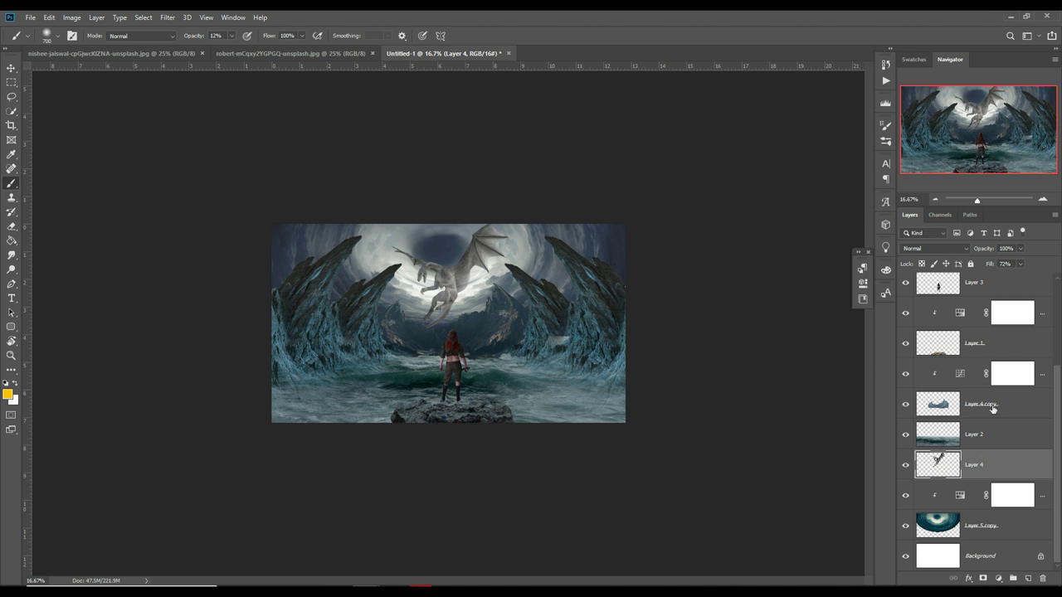
Step: Paint a soft light-grey glow over the dragon on a new layer beneath it, then reselect the dragon
left_click(1047, 495)
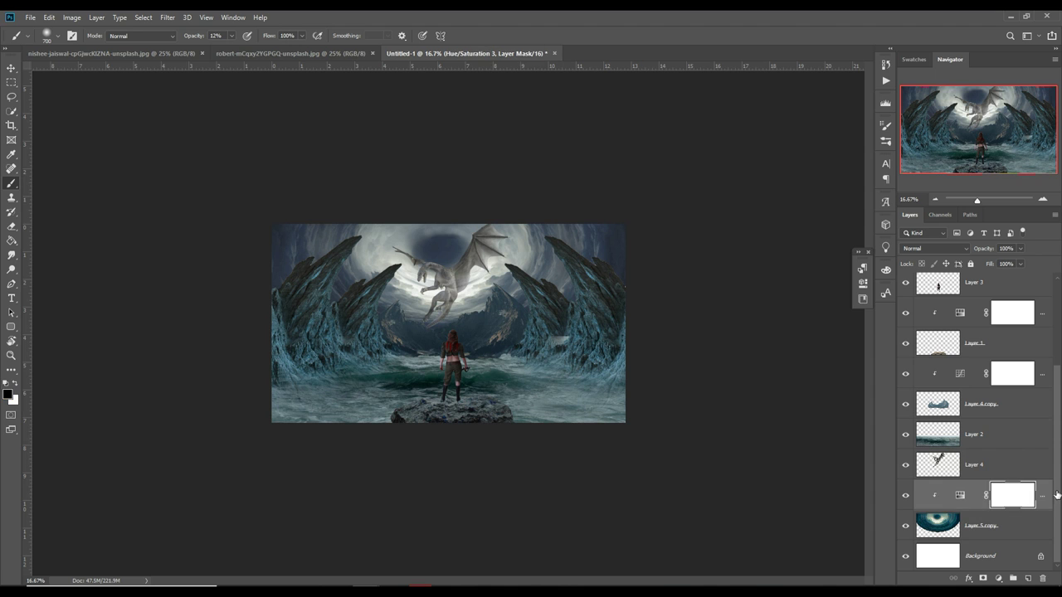
left_click(1028, 579)
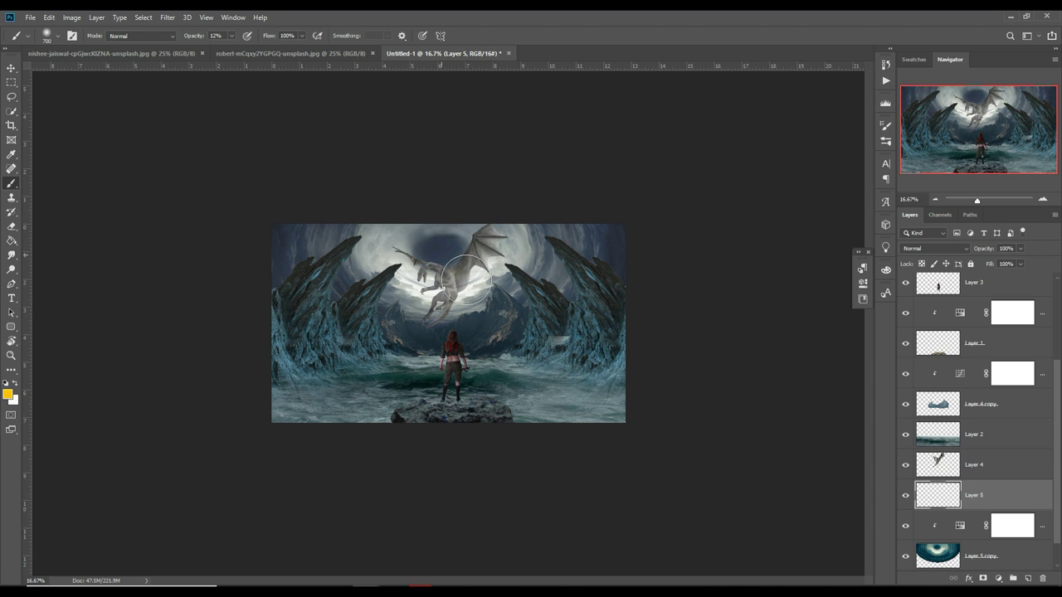
left_click(10, 398)
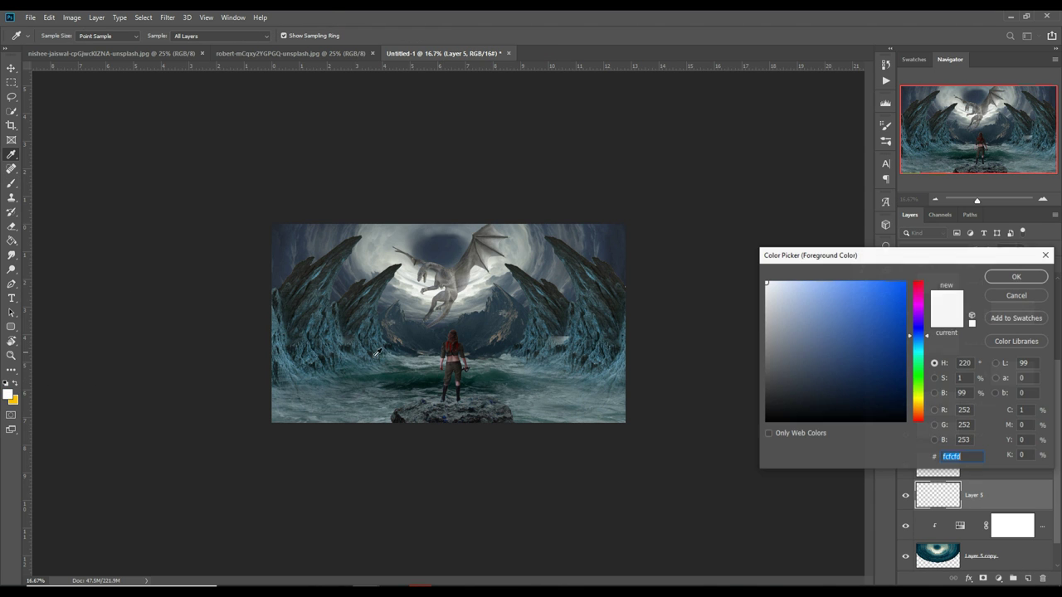
left_click(433, 287)
left_click(1015, 277)
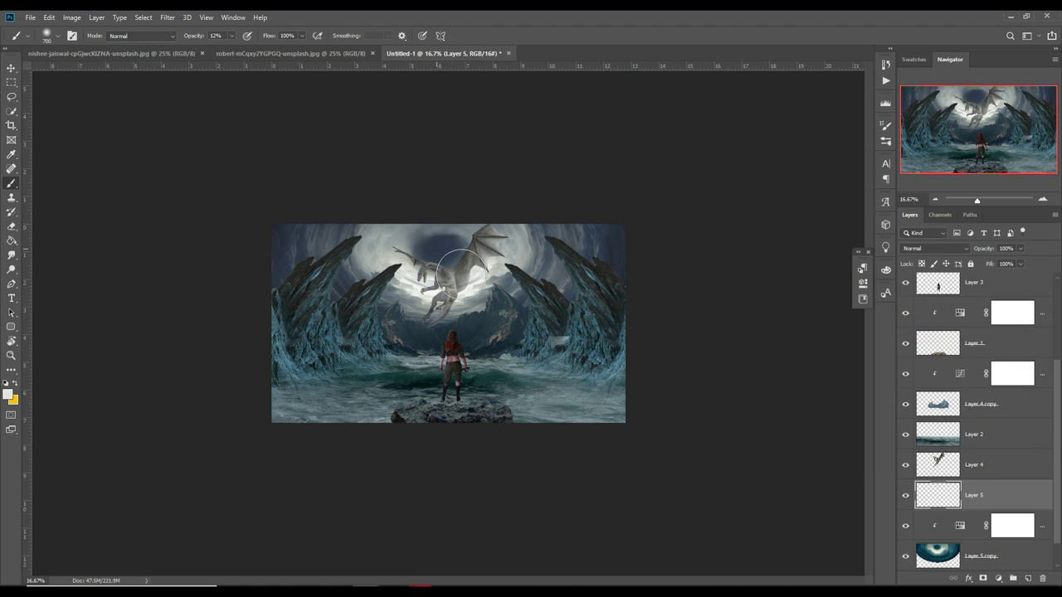
mouse_move(482, 276)
left_mouse_down()
mouse_move(454, 287)
mouse_move(476, 278)
mouse_move(453, 277)
mouse_move(487, 300)
left_mouse_up()
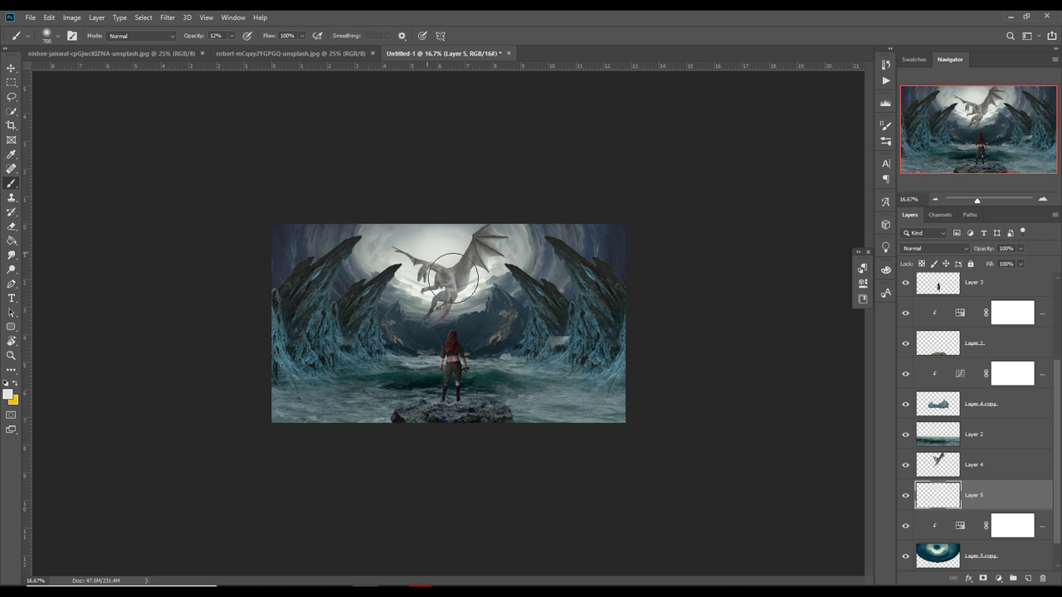
left_click(1002, 469)
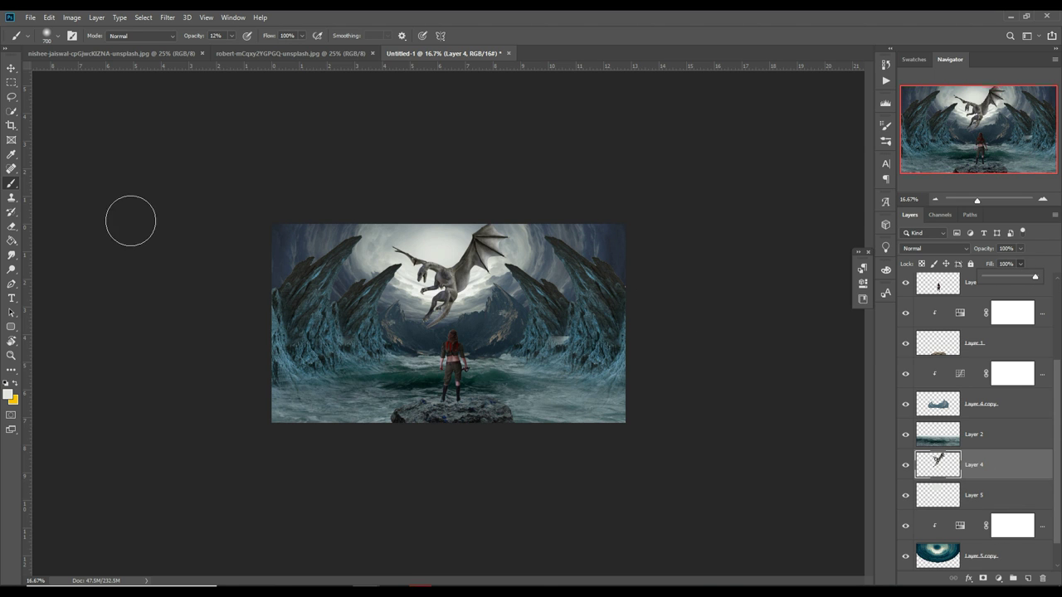
Step: Clip an Exposure adjustment to the dragon with exposure -0.38 and gamma 0.97
left_click(12, 68)
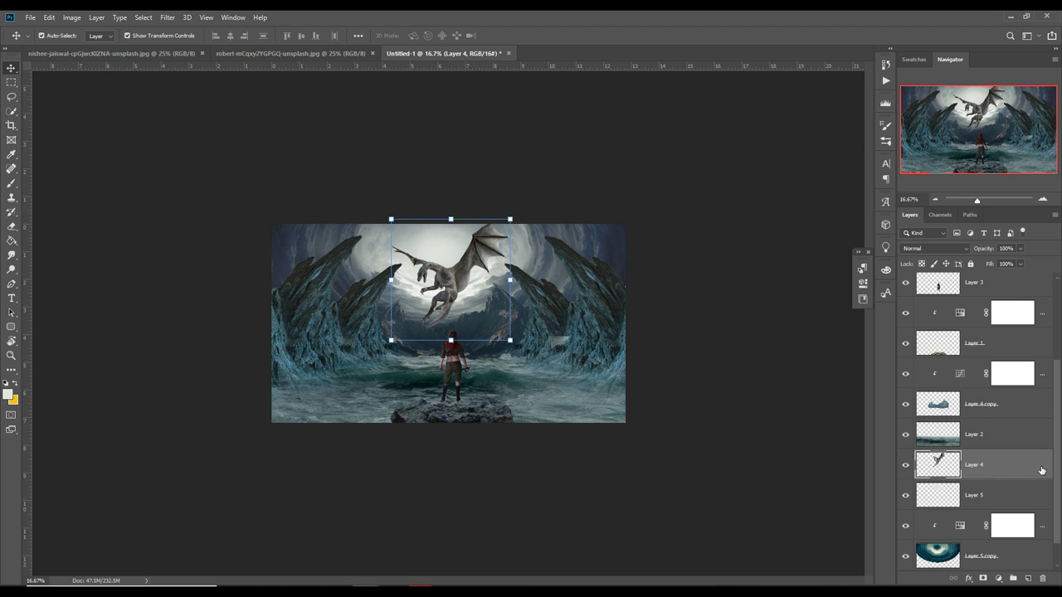
left_click(999, 578)
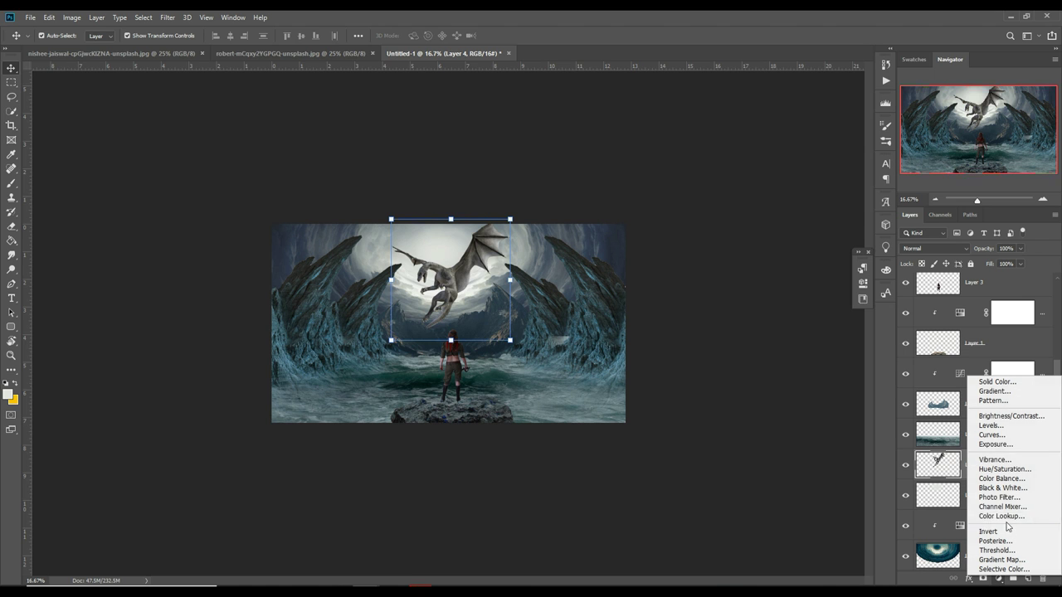
left_click(1015, 444)
left_click_drag(757, 328, 755, 329)
left_click(768, 509)
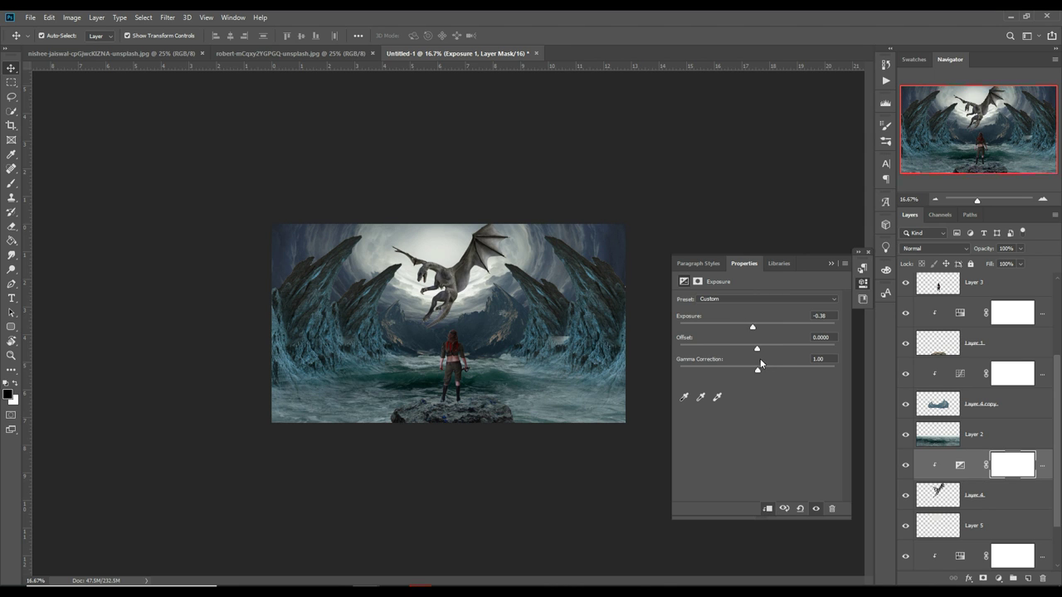
left_click_drag(746, 369, 759, 366)
left_click(831, 264)
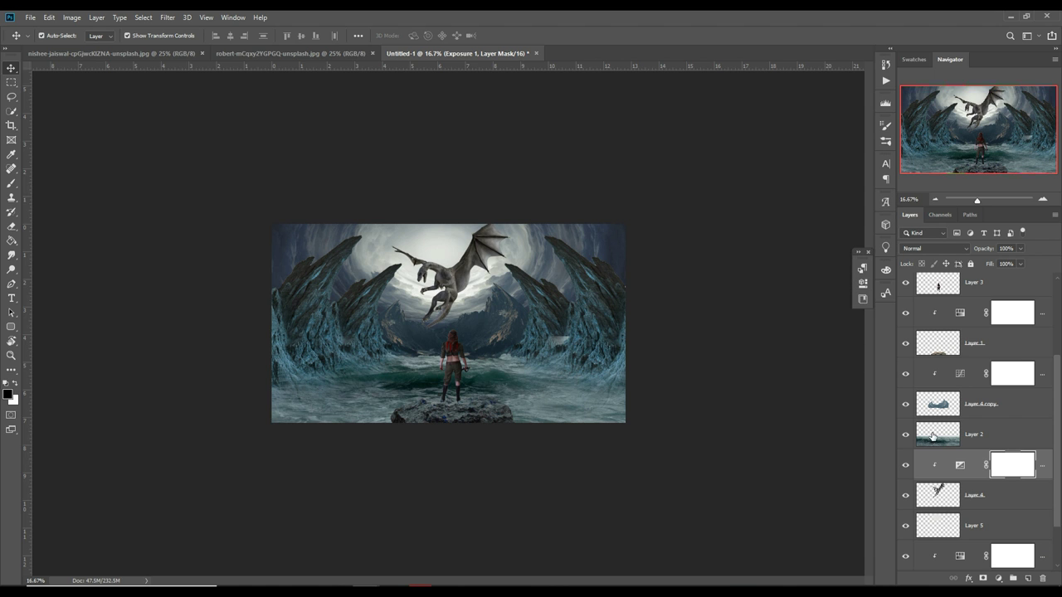
left_click(1003, 497)
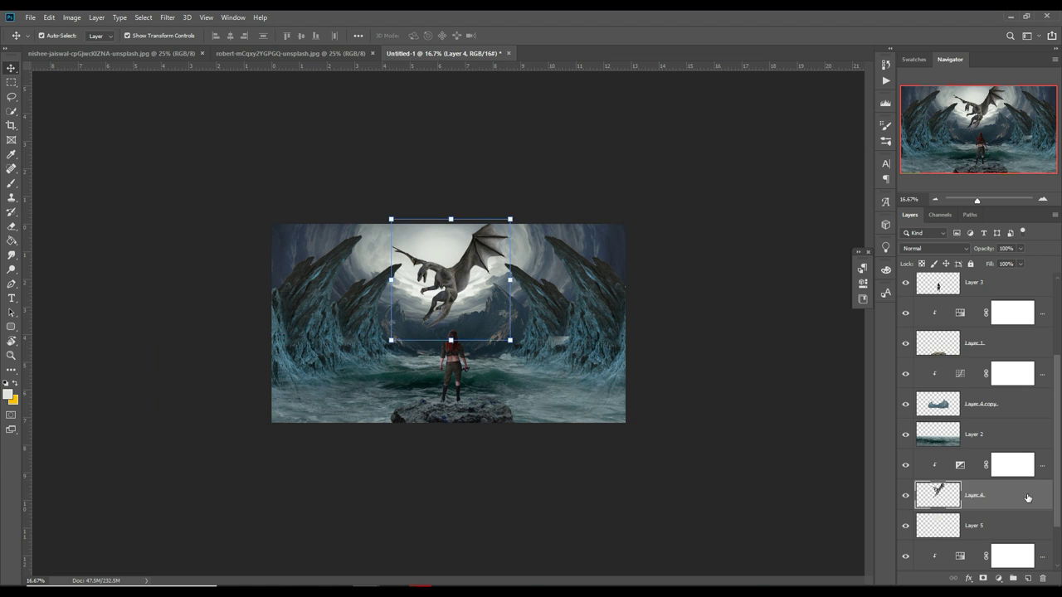
left_click(1051, 467)
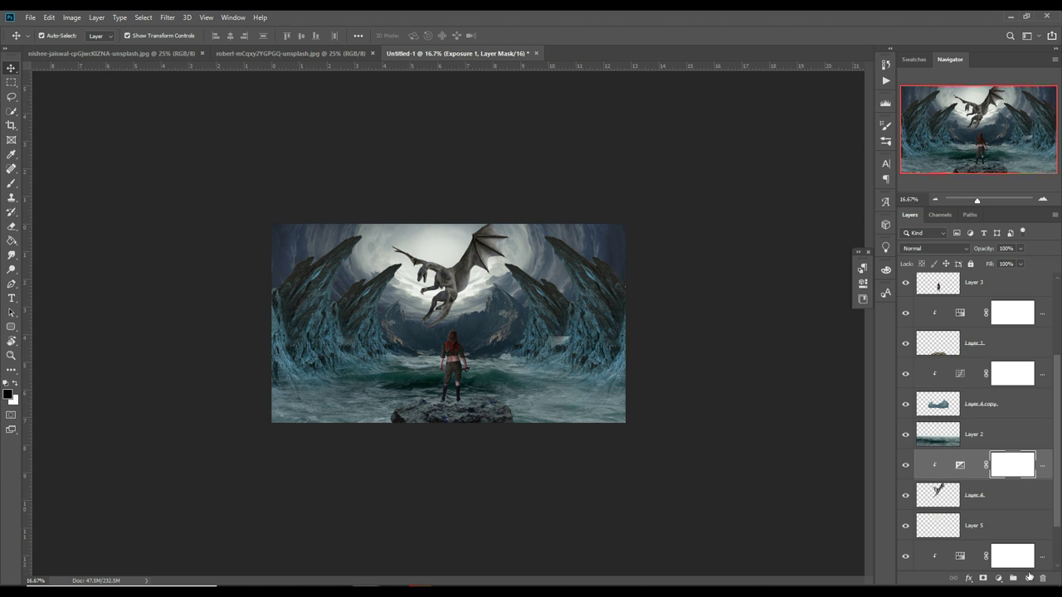
left_click(1004, 580)
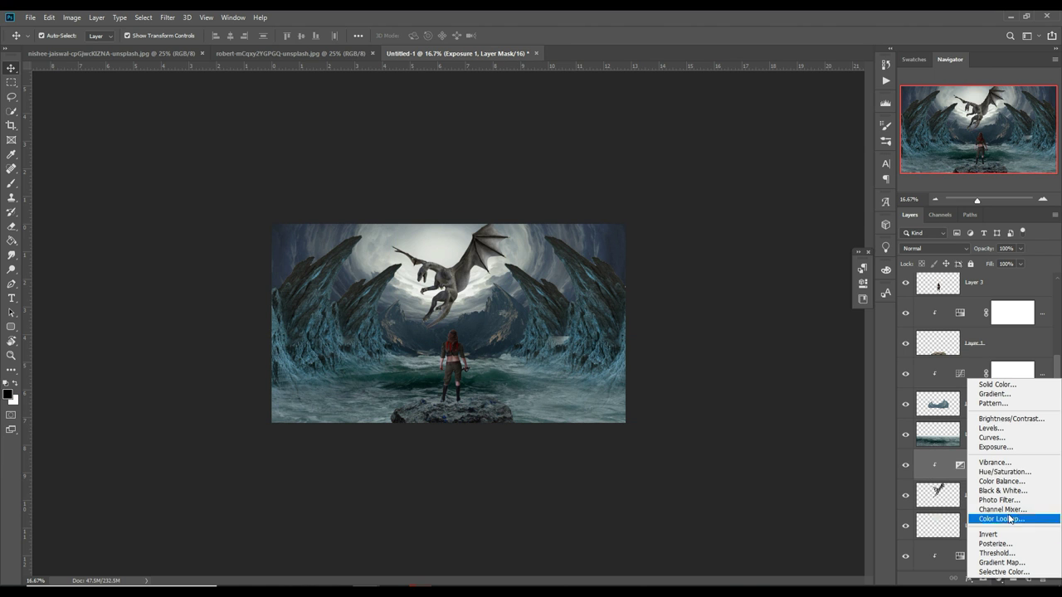
Step: Clip a Levels adjustment that strongly brightens the dragon, and invert its mask to black
left_click(1010, 430)
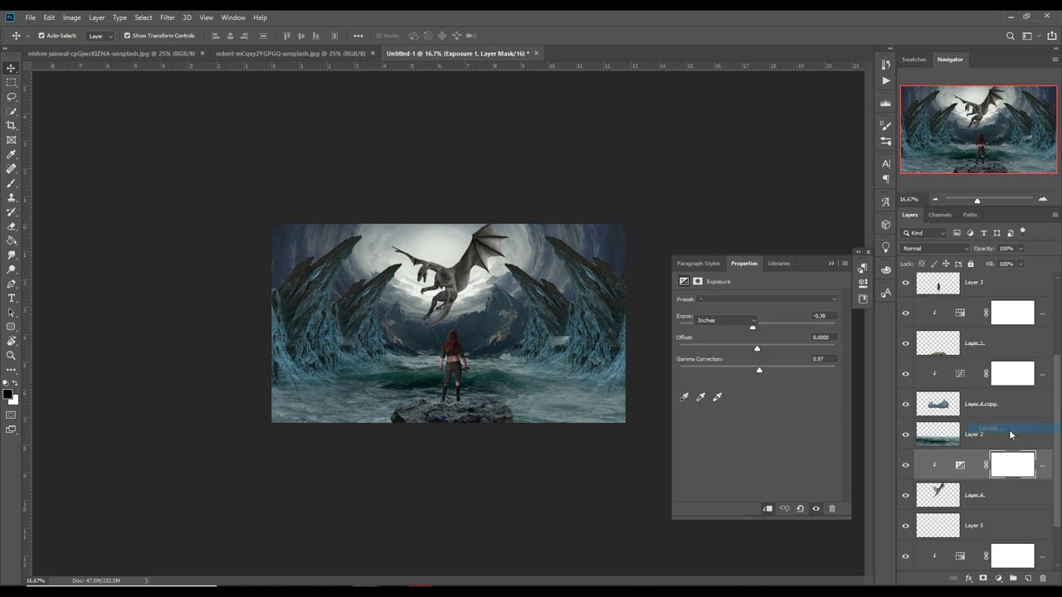
left_click(770, 509)
left_click_drag(832, 383, 762, 388)
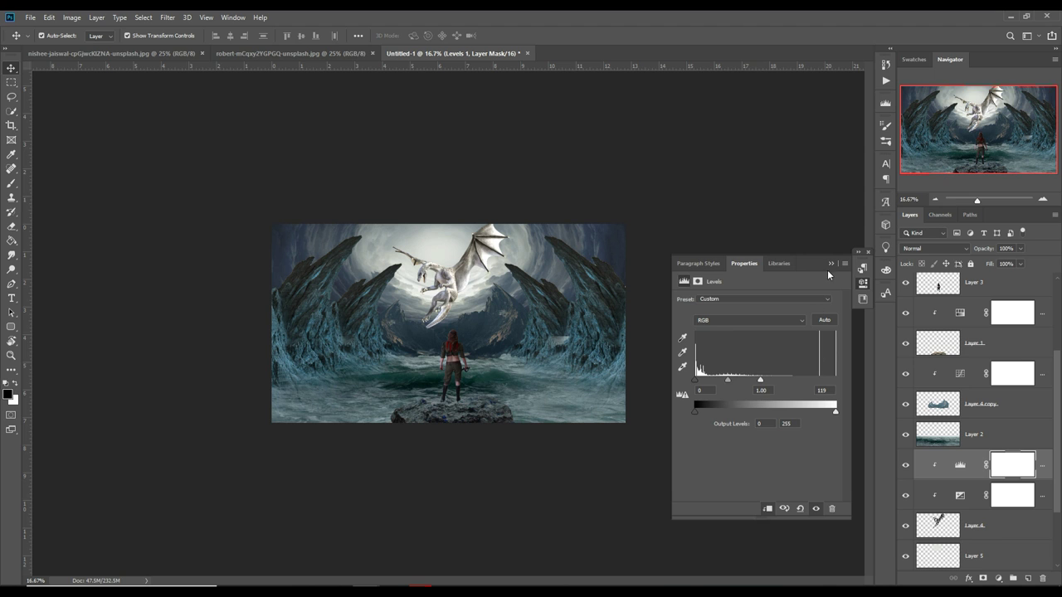
left_click(829, 263)
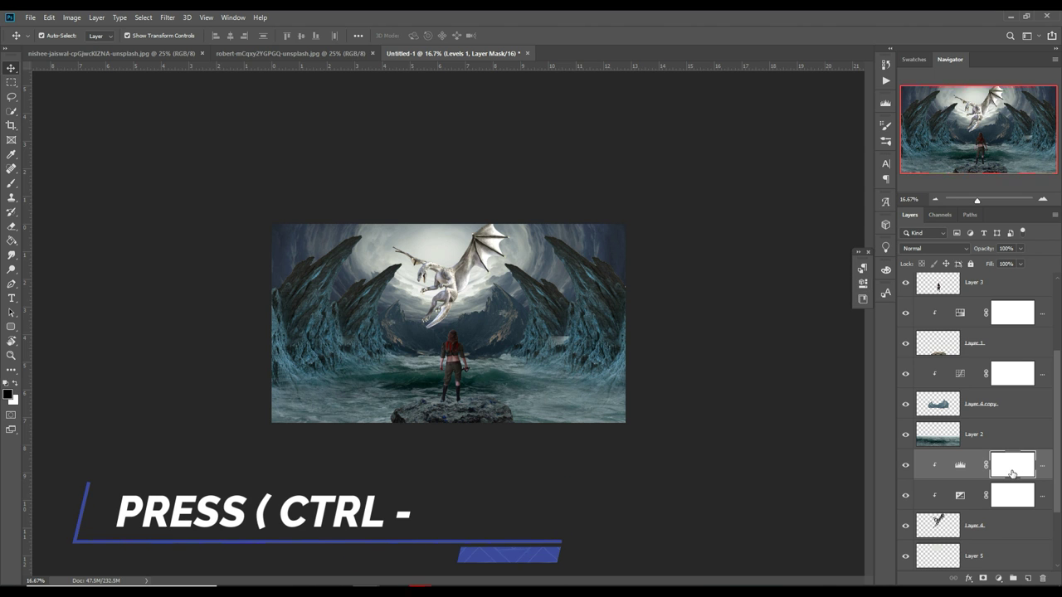
key("ctrl+i")
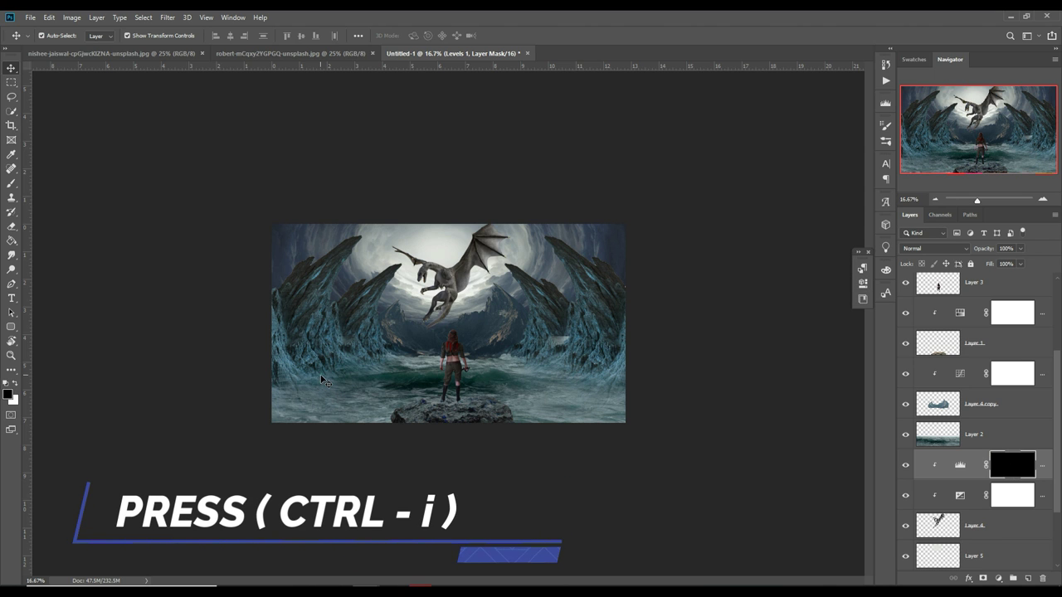
key("b")
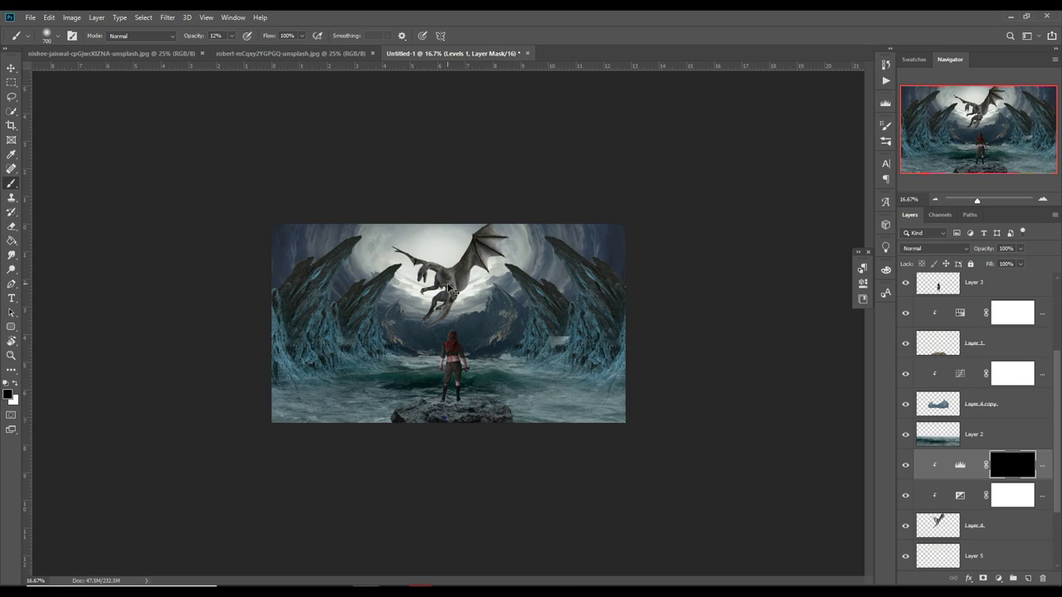
Step: Zoom in and paint a white highlight along the wing's upper edge with a size-20, 100% brush
scroll(448, 290, "up", 3)
scroll(440, 299, "up", 2)
scroll(431, 307, "up", 2)
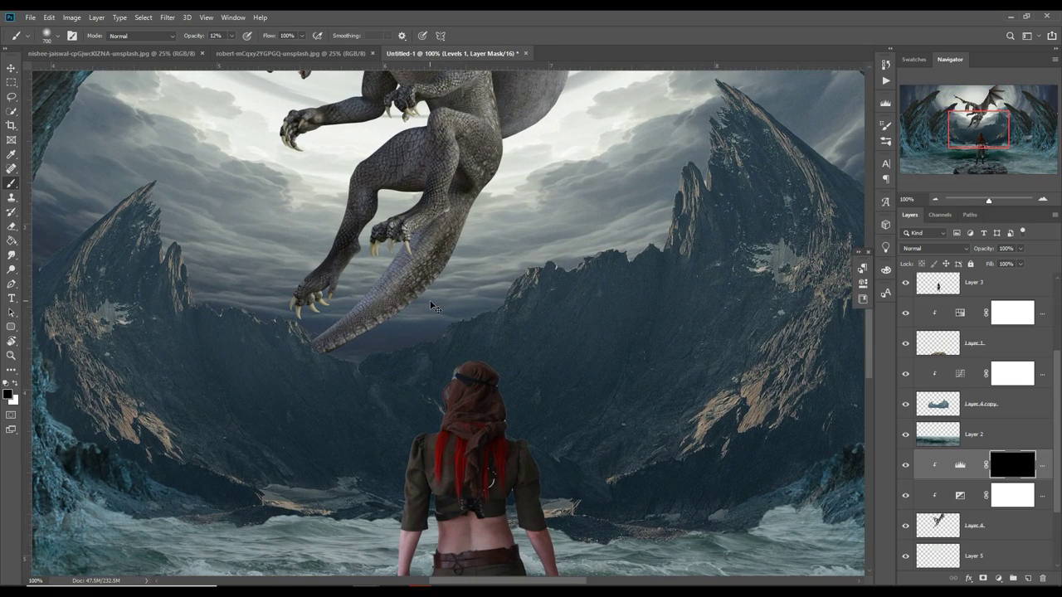
scroll(431, 306, "up", 1)
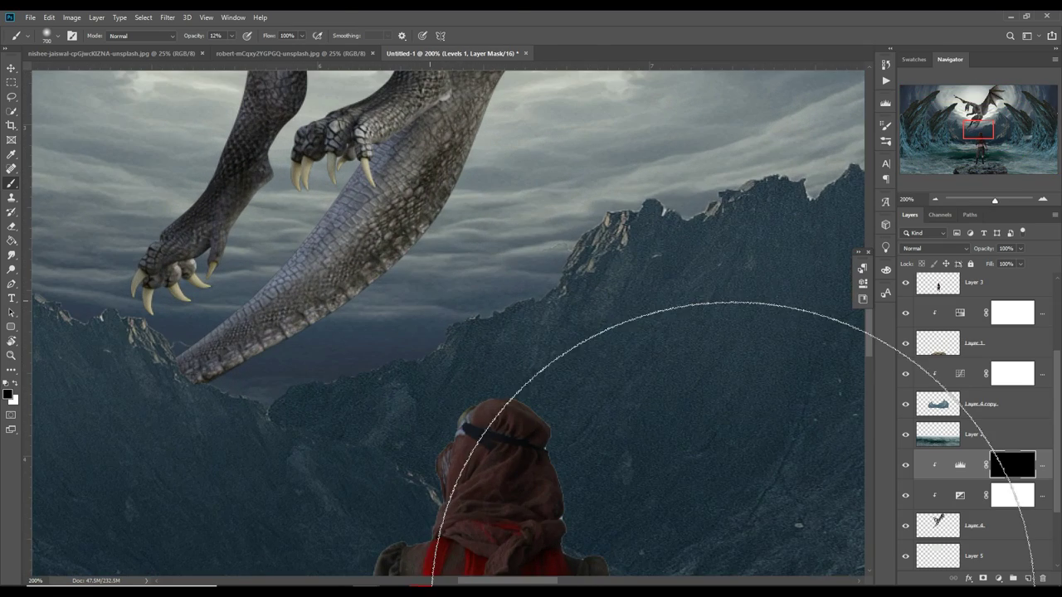
mouse_move(429, 299)
left_mouse_down()
mouse_move(526, 351)
mouse_move(606, 523)
left_mouse_up()
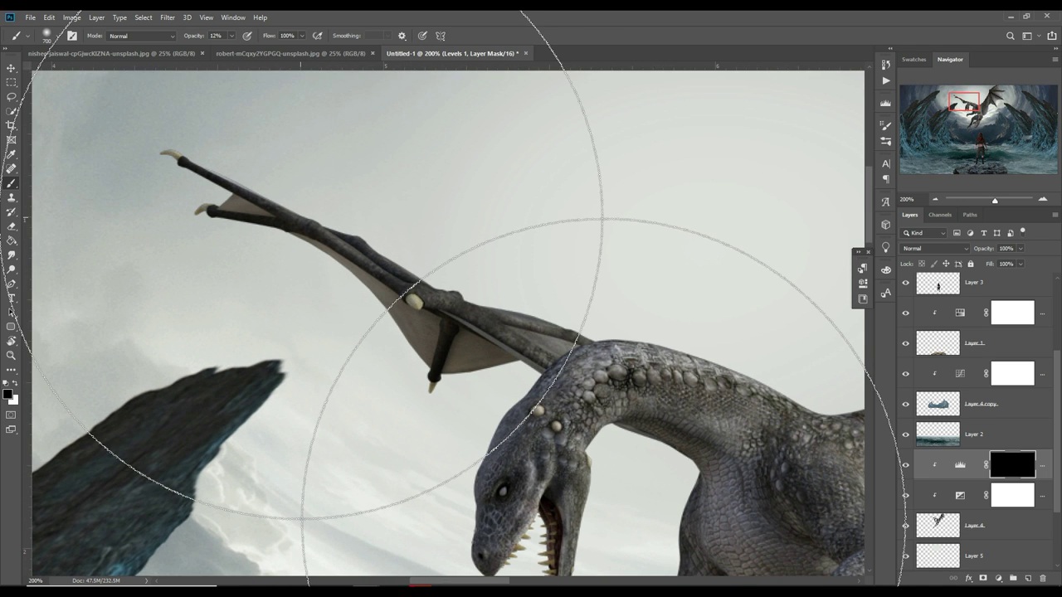
key("bracketleft")
key("bracketleft")
key("bracketleft")
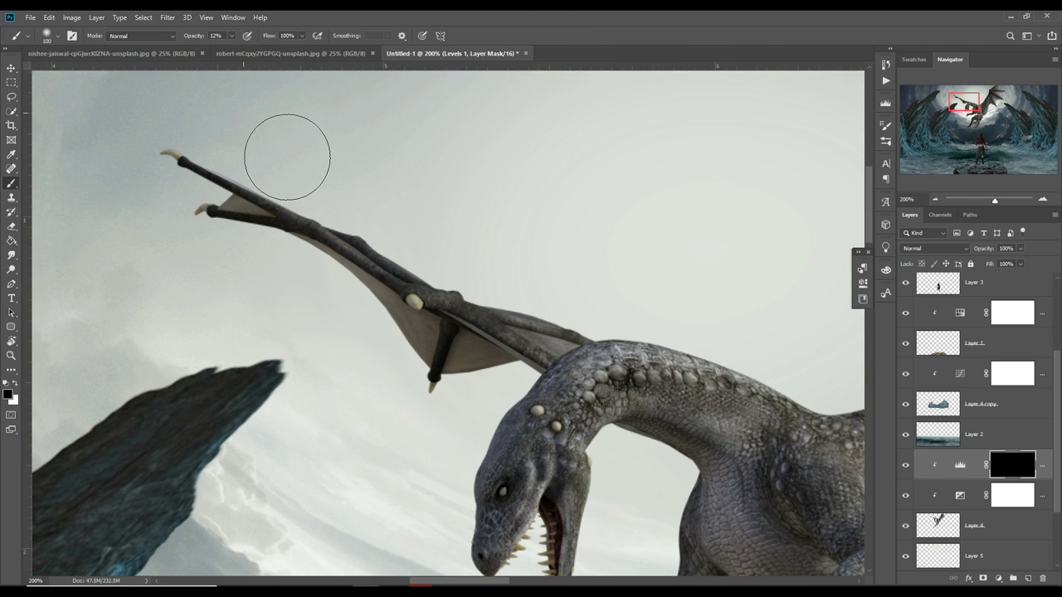
key("bracketleft")
key("bracketleft")
key("bracketleft")
key("bracketleft")
key("bracketleft")
key("bracketleft")
key("bracketleft")
key("bracketleft")
left_click_drag(231, 36, 277, 49)
key("bracketleft")
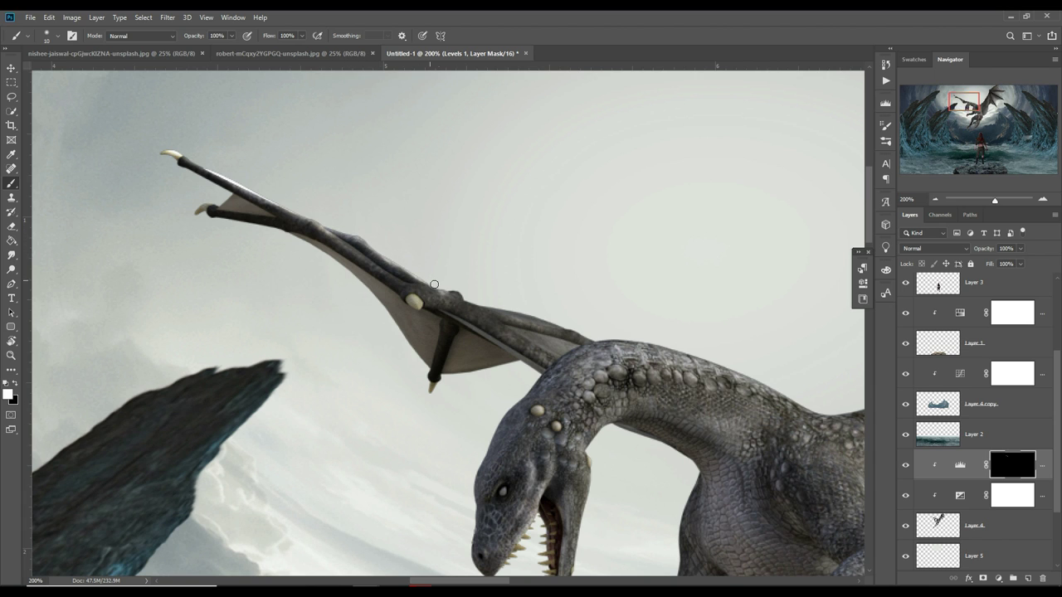
left_click_drag(521, 315, 564, 328)
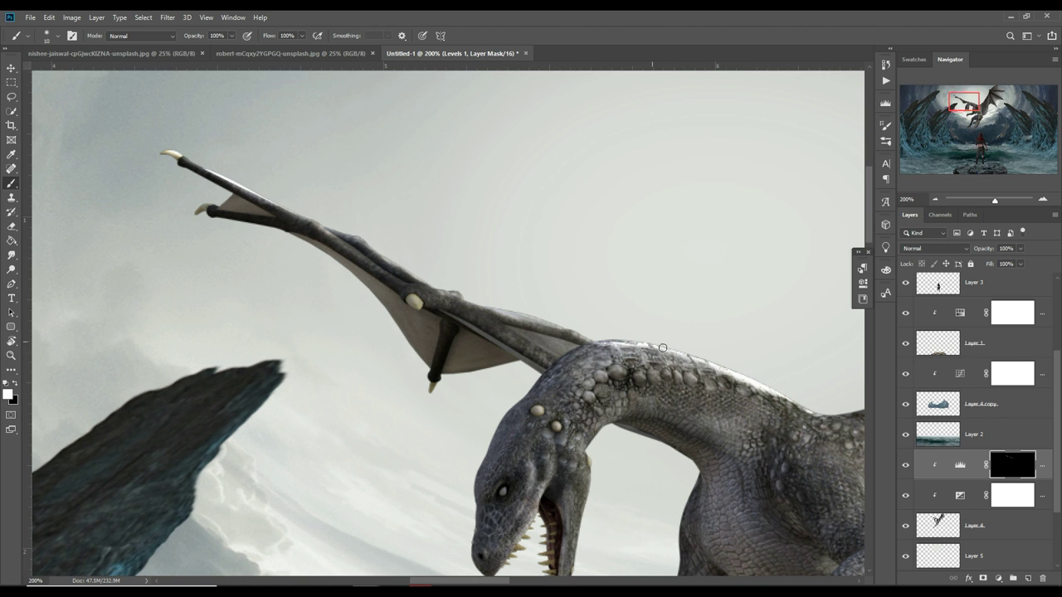
Step: Pan along the dragon's neck, wing joint and head, then fit the whole composition on screen
left_click_drag(663, 348, 390, 288)
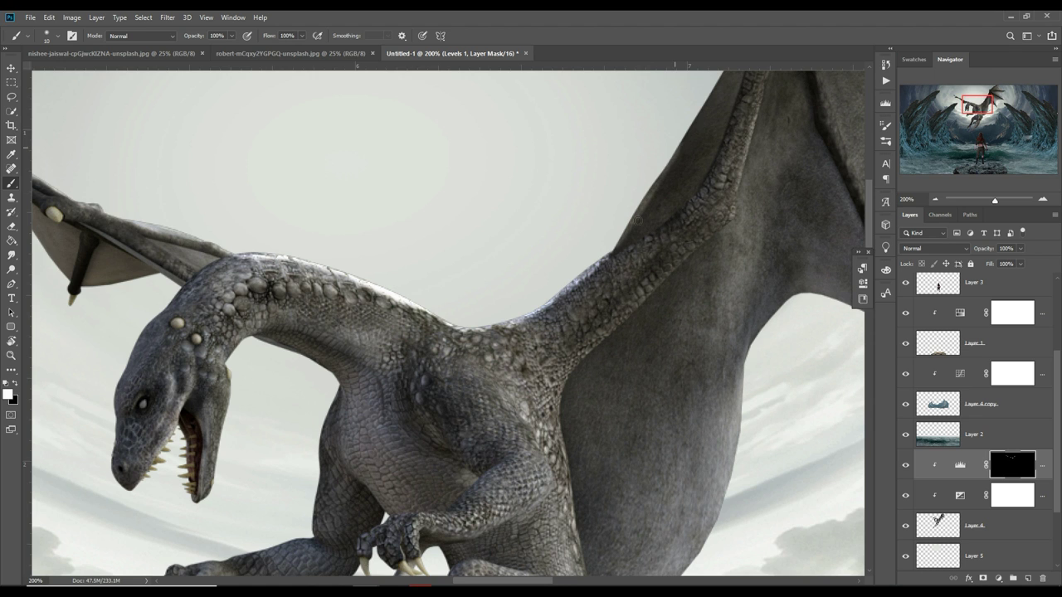
left_click_drag(631, 230, 513, 401)
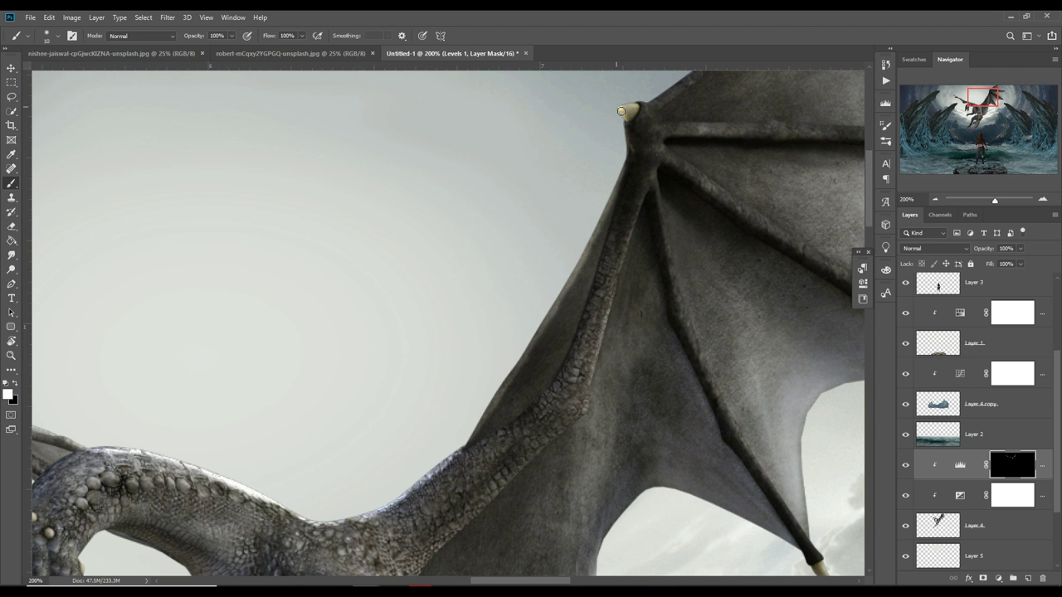
left_click_drag(653, 102, 541, 202)
left_click_drag(522, 487, 566, 200)
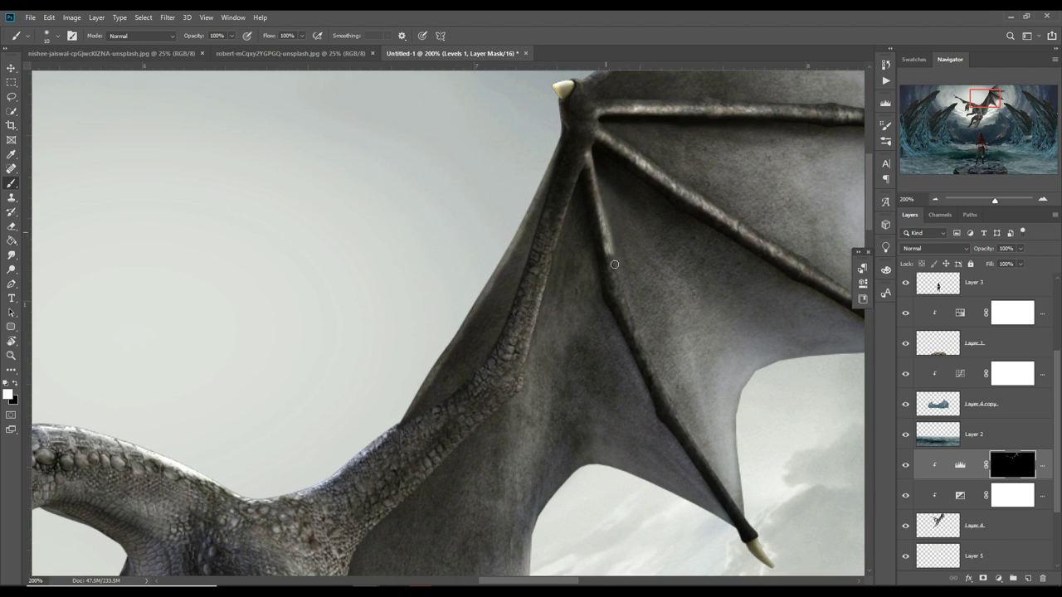
left_click_drag(125, 348, 215, 307)
left_click_drag(191, 357, 224, 268)
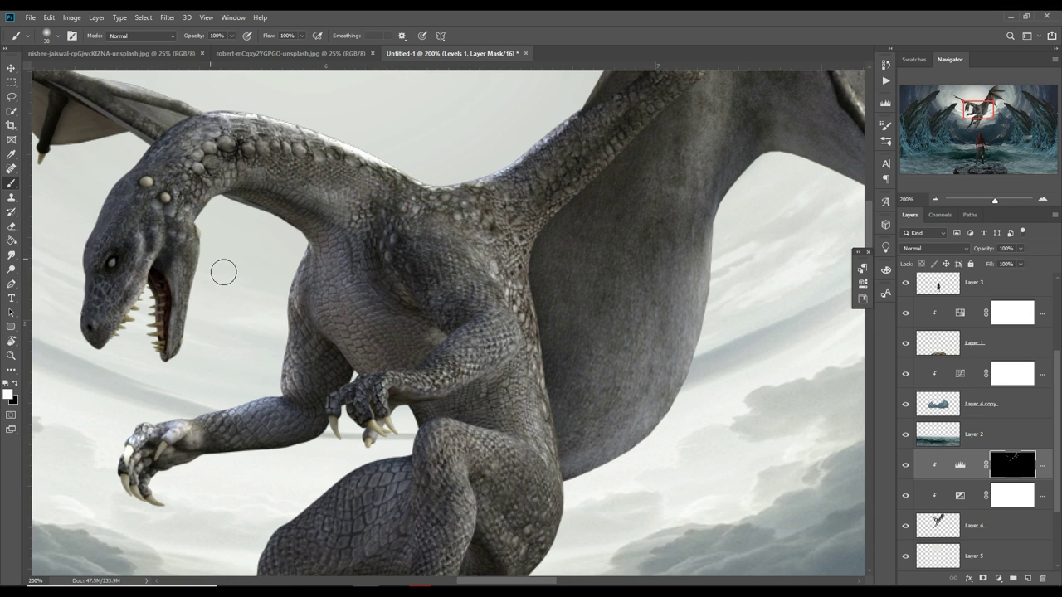
scroll(72, 306, "down", 2)
scroll(524, 436, "down", 3)
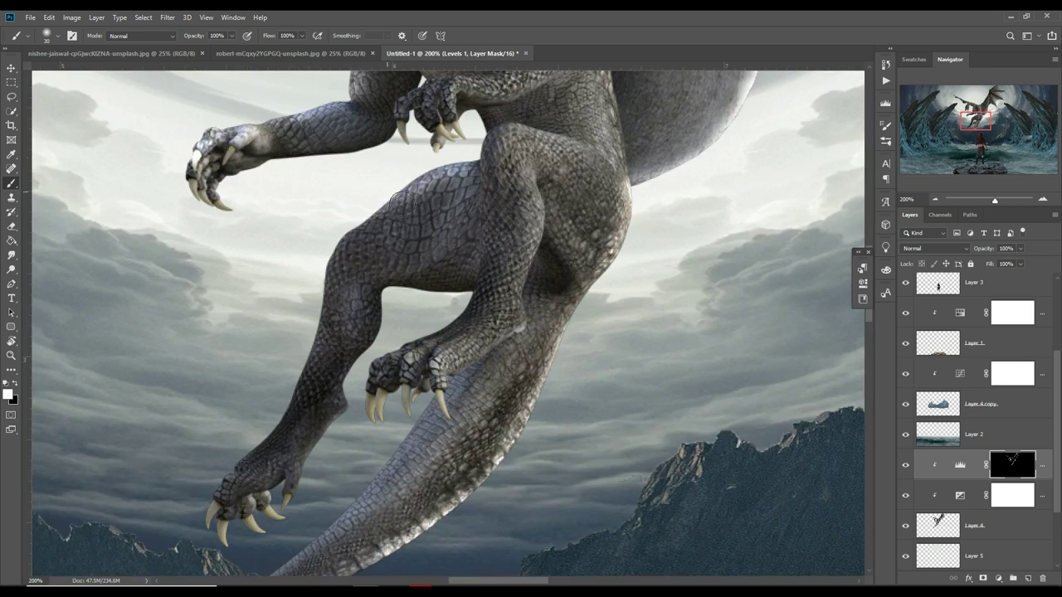
scroll(361, 217, "up", 3)
scroll(361, 217, "up", 5)
scroll(564, 498, "right", 3)
scroll(706, 261, "left", 3)
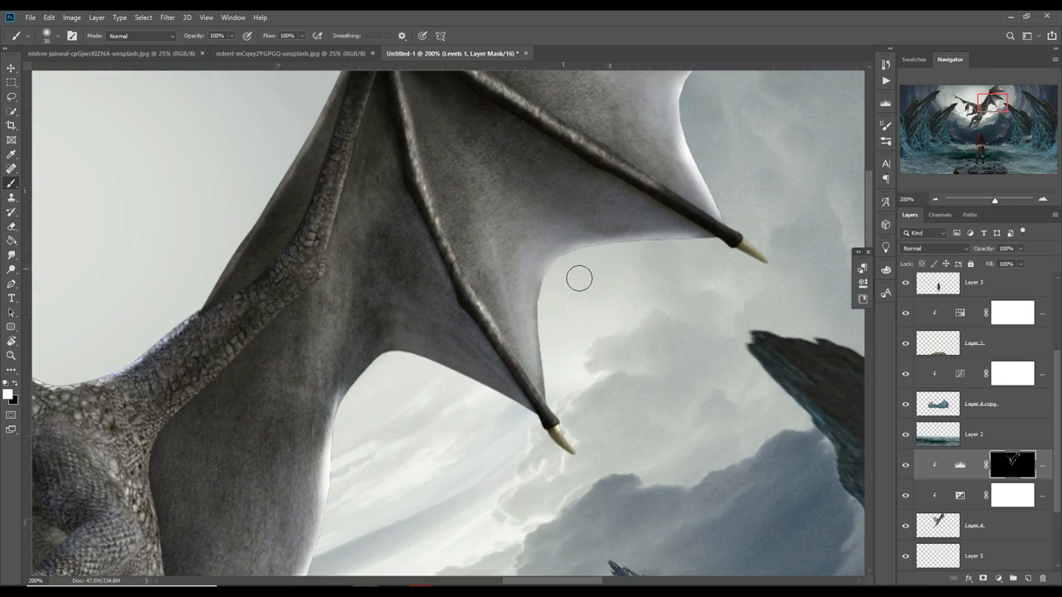
scroll(576, 280, "down", 4)
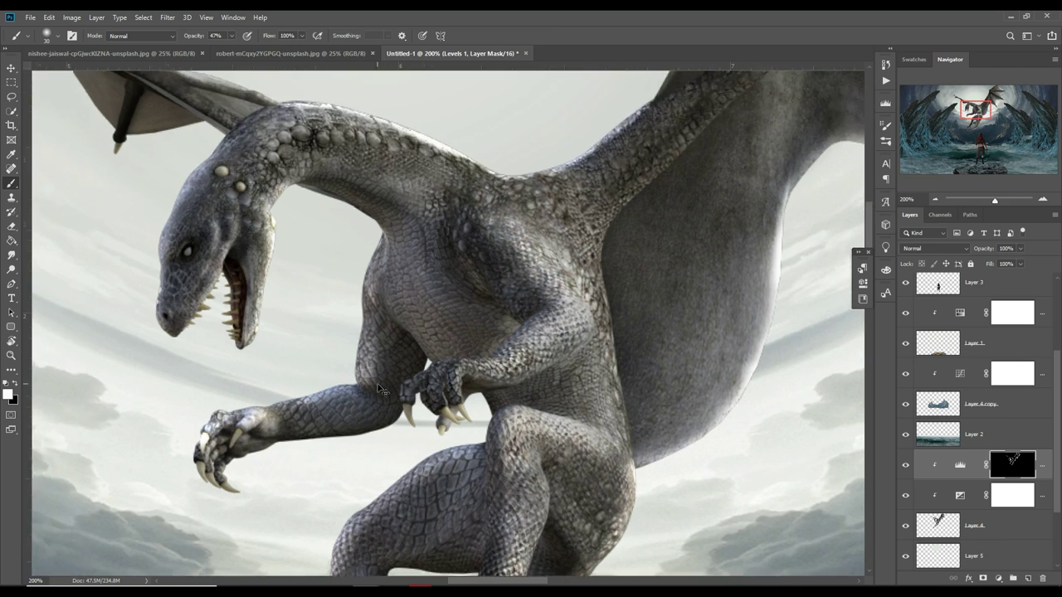
key("ctrl+0")
key("v")
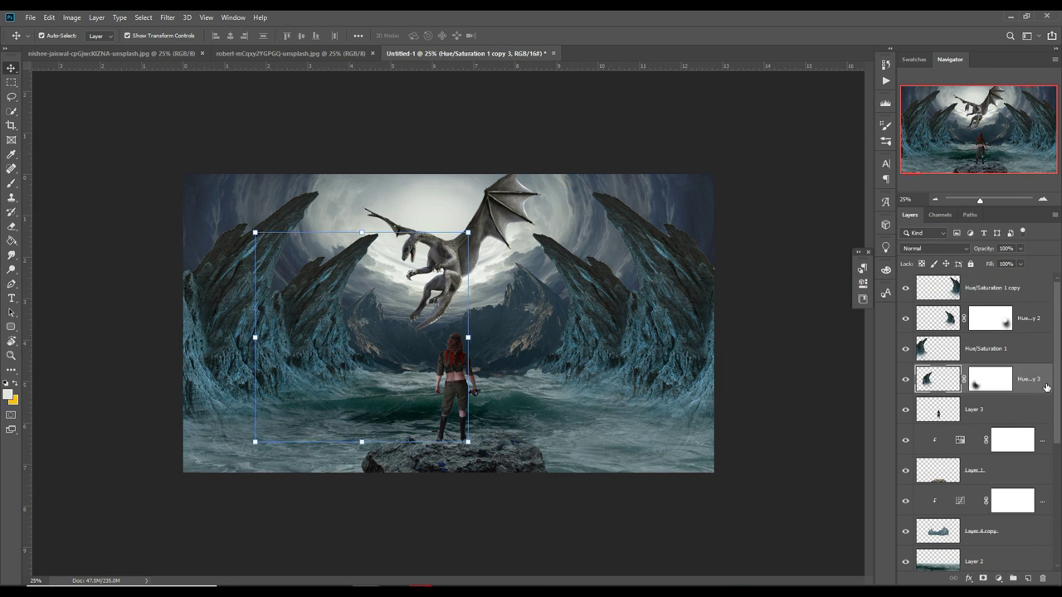
Step: Add a Hue/Saturation adjustment with hue +16, duplicate it, and move the copy in the stack
left_click(998, 578)
left_click(996, 472)
left_click_drag(757, 341, 771, 342)
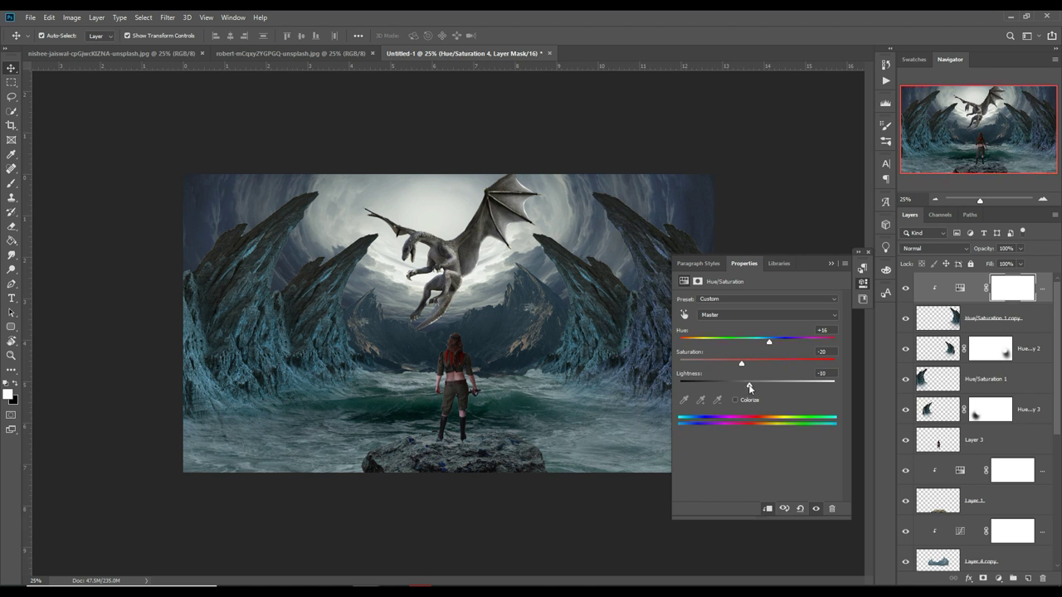
left_click(863, 282)
key("ctrl+j")
key("ctrl+j")
left_click_drag(1029, 409, 1047, 424)
right_click(1047, 425)
key("Escape")
Step: Add a new layer above Layer 2, set Exposure to -0.33, and add a Levels adjustment
scroll(983, 448, "down", 3)
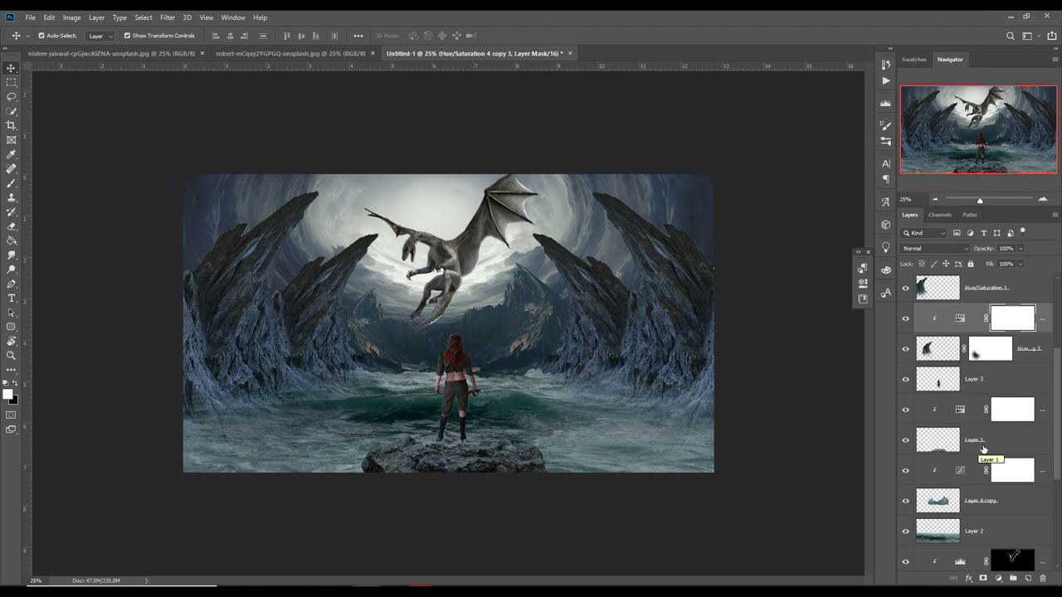
left_click(974, 531)
left_click(1028, 578)
key("b")
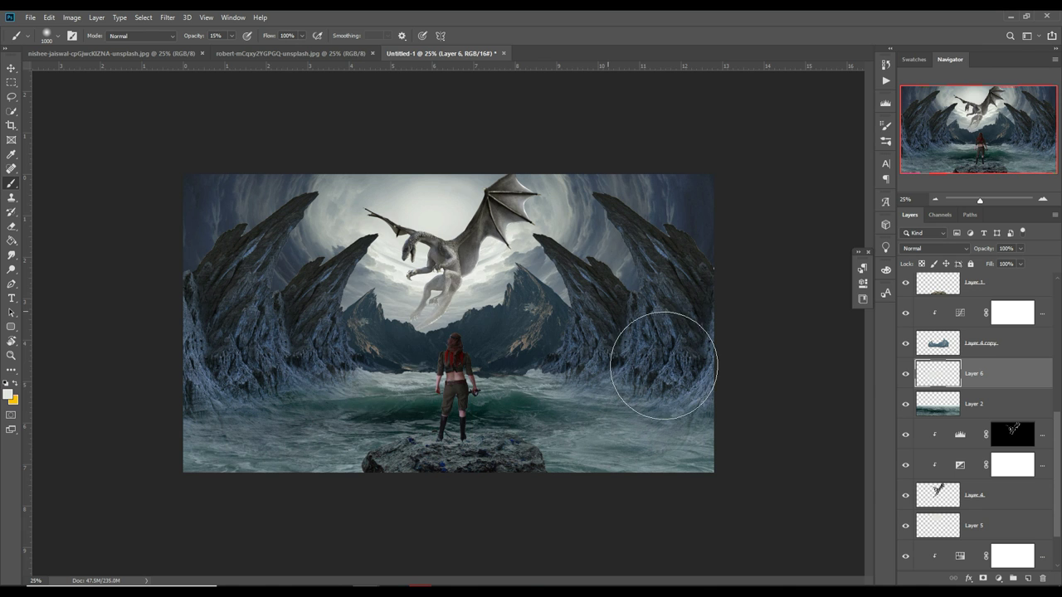
key("v")
scroll(1036, 507, "down", 5)
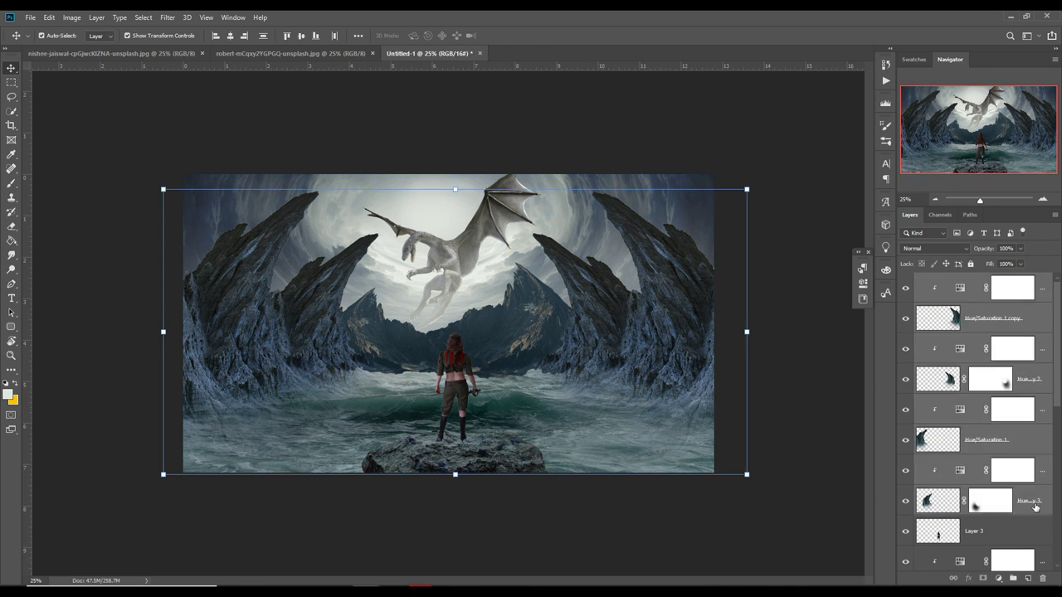
left_click_drag(764, 328, 751, 329)
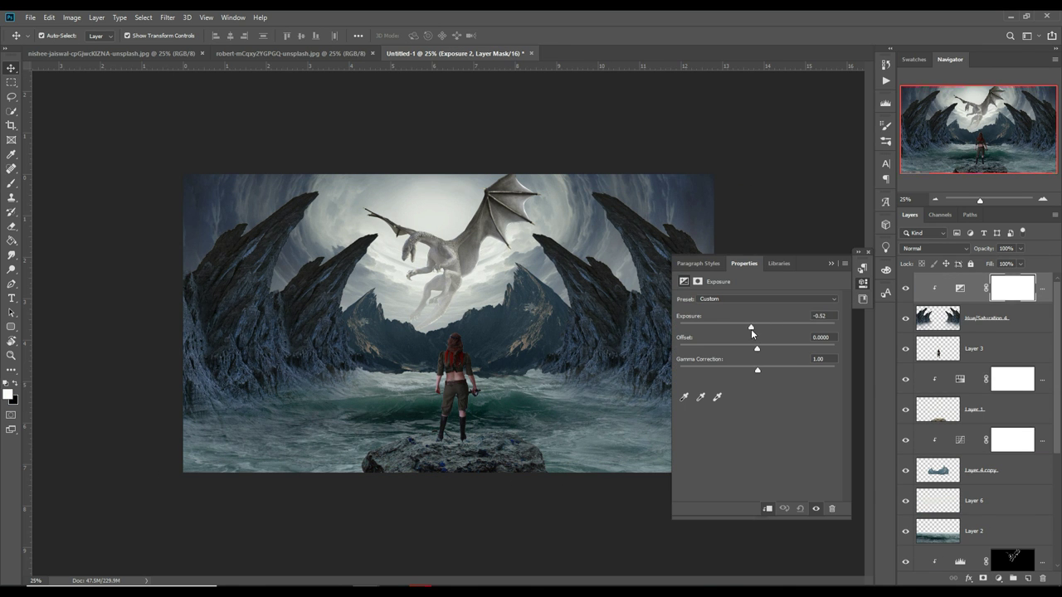
left_click(830, 264)
left_click(999, 579)
left_click(995, 438)
Step: Invert the Levels 2 mask to hide the icy brightening, zoomed in for brushing
left_click(831, 264)
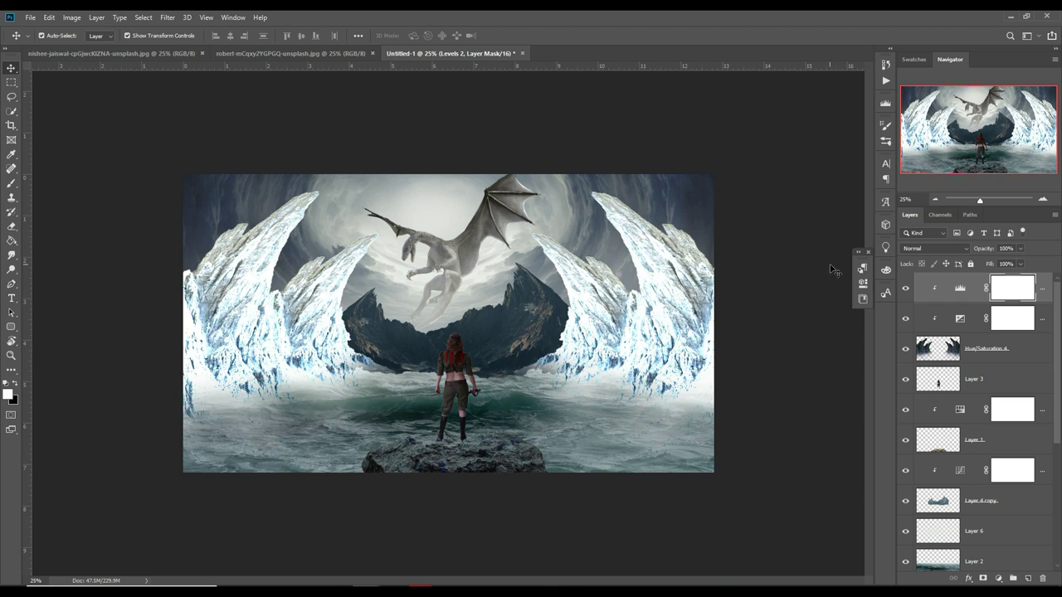
key("ctrl+i")
scroll(301, 178, "up", 2)
scroll(302, 177, "up", 2)
key("b")
Step: Paint white rims along the edges of the left rock spires
left_click_drag(626, 246, 223, 482)
mouse_move(624, 249)
left_mouse_down()
mouse_move(481, 531)
mouse_move(496, 558)
left_mouse_up()
mouse_move(351, 127)
left_mouse_down()
mouse_move(385, 161)
mouse_move(273, 313)
mouse_move(208, 519)
left_mouse_up()
left_click_drag(399, 116, 171, 242)
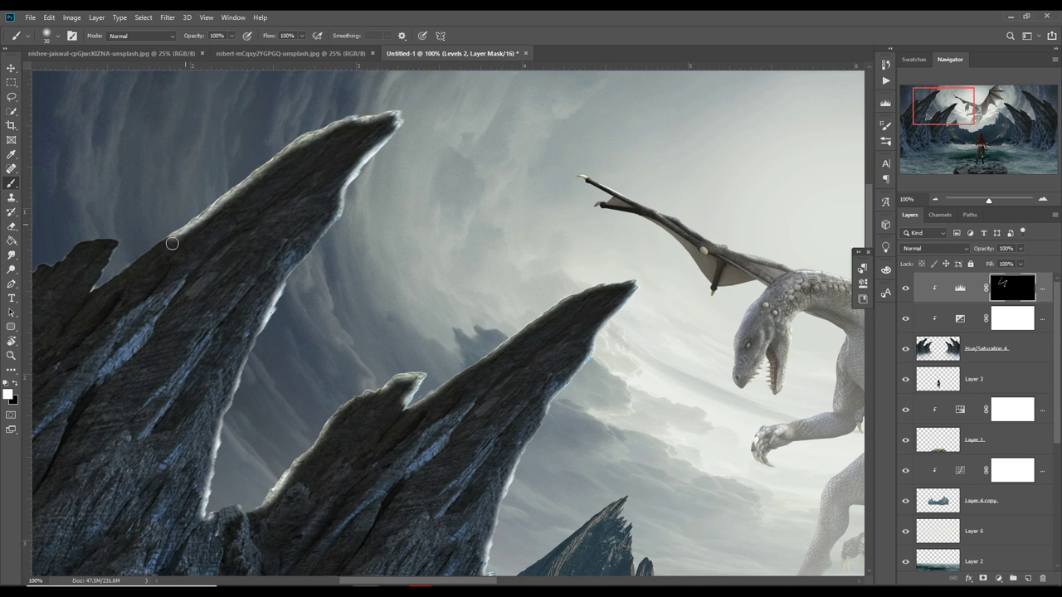
left_click_drag(50, 265, 182, 293)
left_click_drag(249, 269, 188, 295)
Step: Paint bright rims along the right-hand spires and big right rock, then fit the image
left_click_drag(581, 273, 464, 164)
left_click_drag(830, 349, 614, 228)
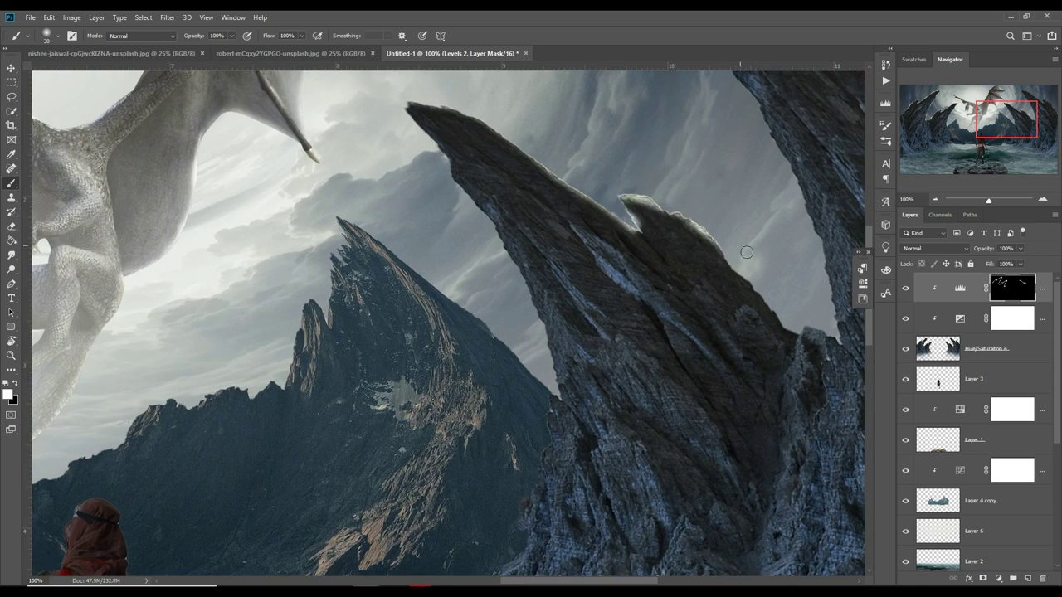
left_click_drag(528, 303, 362, 523)
left_click_drag(519, 219, 672, 572)
left_click_drag(473, 162, 859, 344)
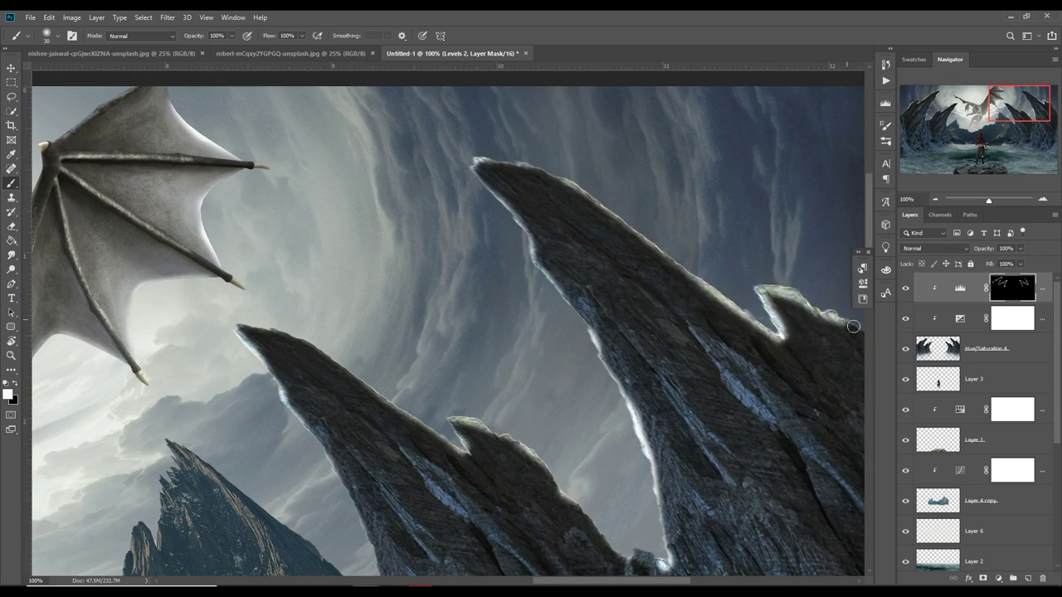
left_click_drag(592, 453, 687, 442)
key("ctrl+0")
Step: Softly brighten the left and right side rocks on the Levels 2 mask at 11% opacity
key("2")
key("2")
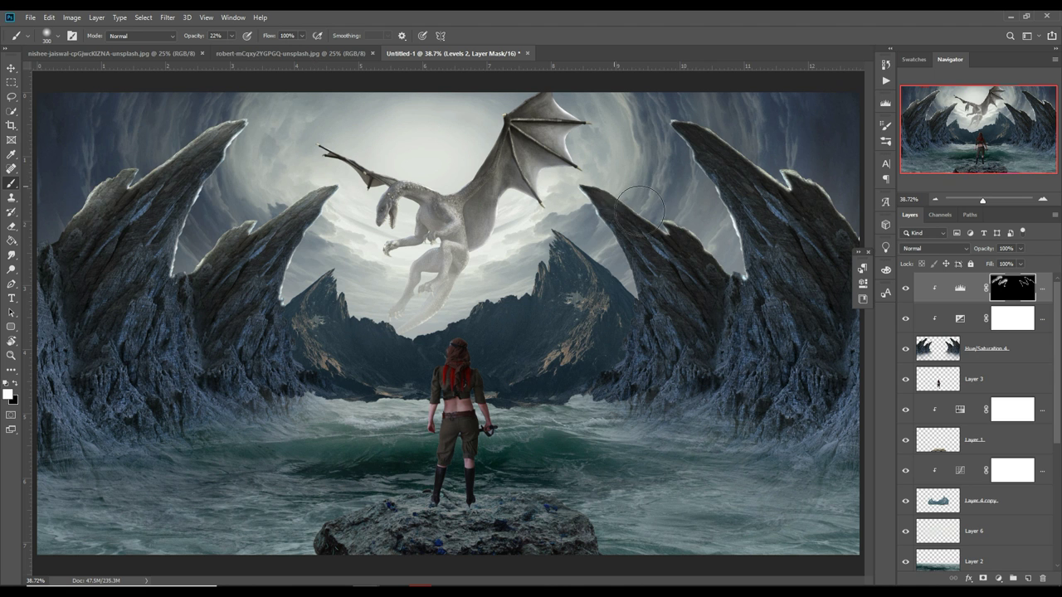
key("bracketright")
key("bracketright")
key("bracketright")
left_click(426, 405, "ctrl")
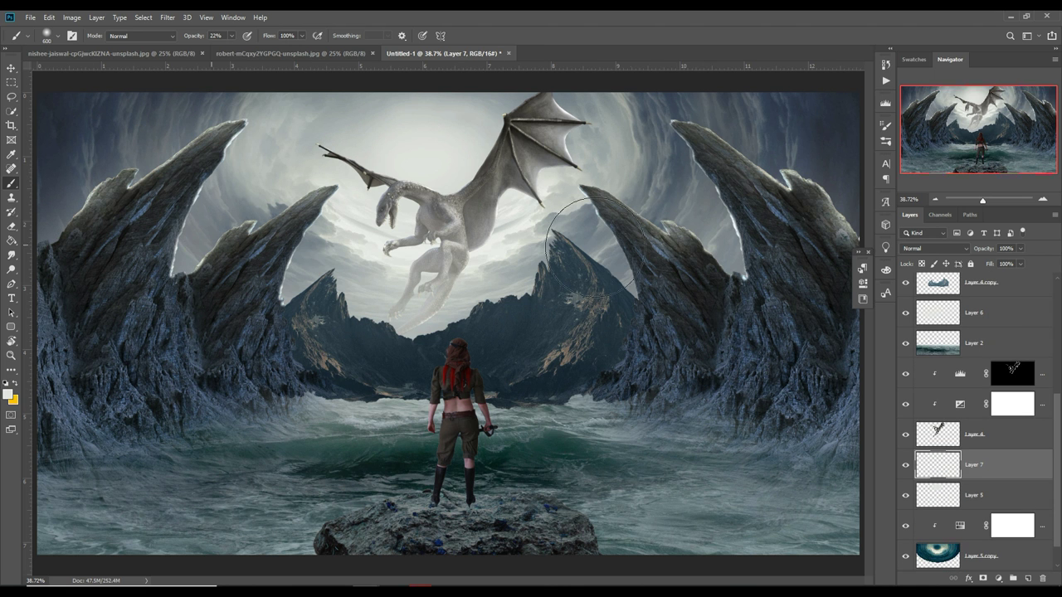
key("alt+period")
key("d")
key("1")
key("1")
left_click_drag(331, 232, 208, 387)
left_click_drag(647, 216, 813, 403)
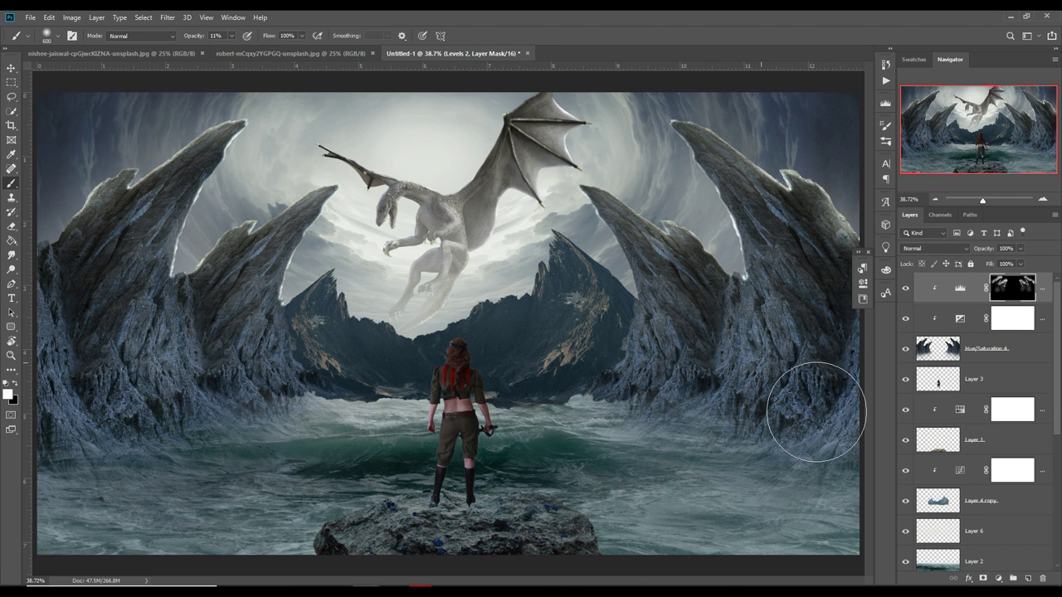
Step: Mask Layer 4 copy to hide part of the water near the warrior
key("v")
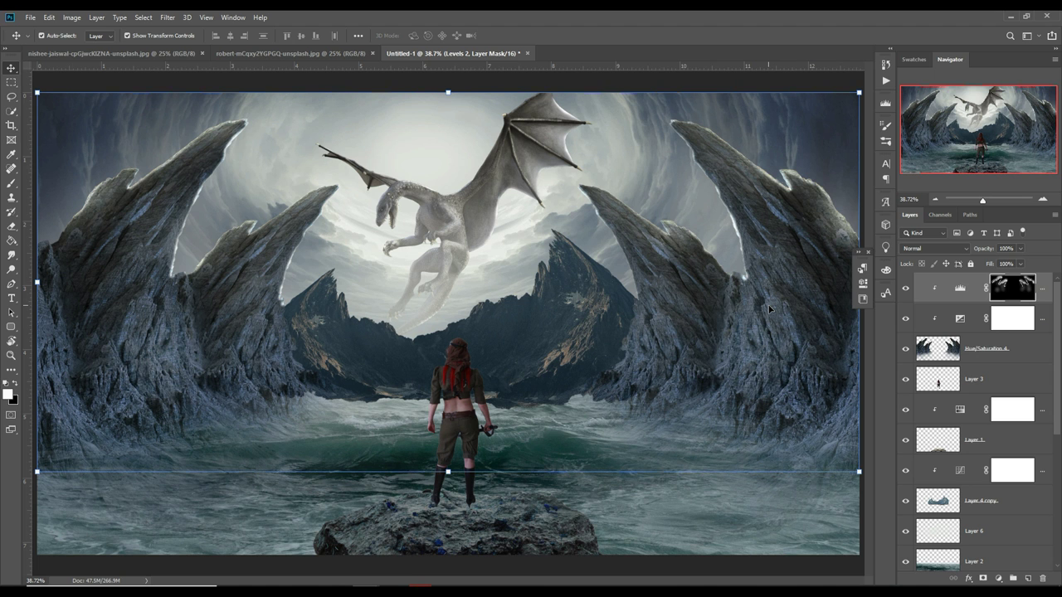
key("b")
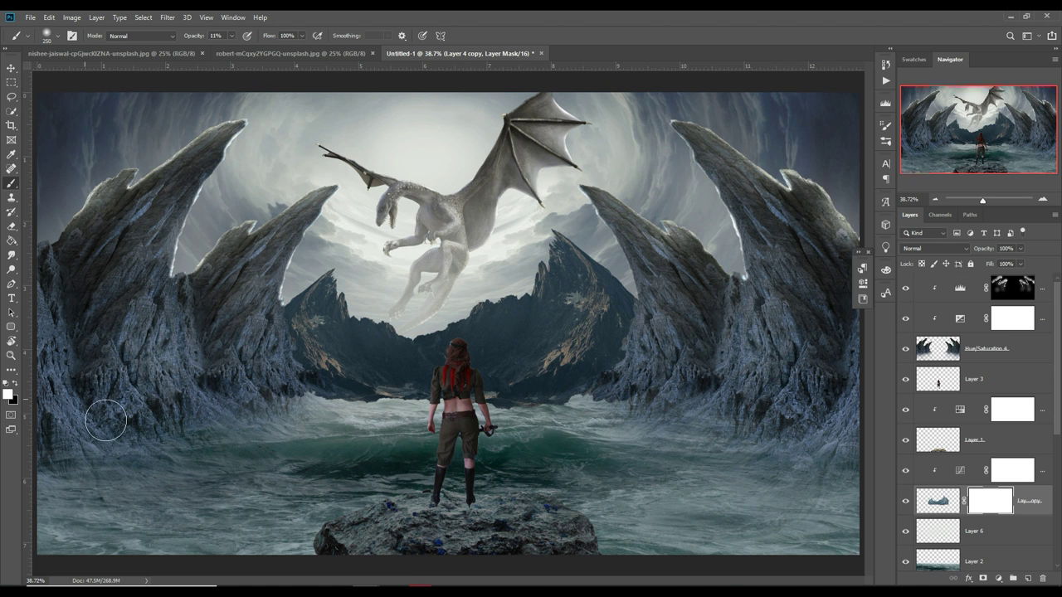
left_click_drag(406, 429, 589, 419)
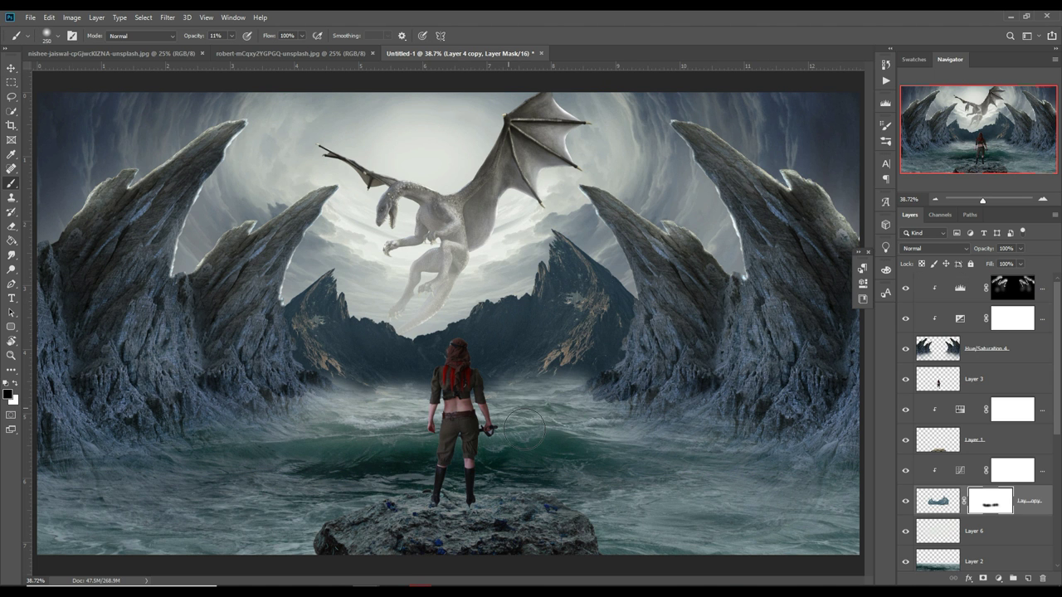
key("v")
Step: Paint dark shadows under both of the warrior's boots on a new Layer 8
key("ctrl+shift+alt+n")
key("b")
scroll(498, 521, "up", 3)
scroll(379, 521, "up", 2)
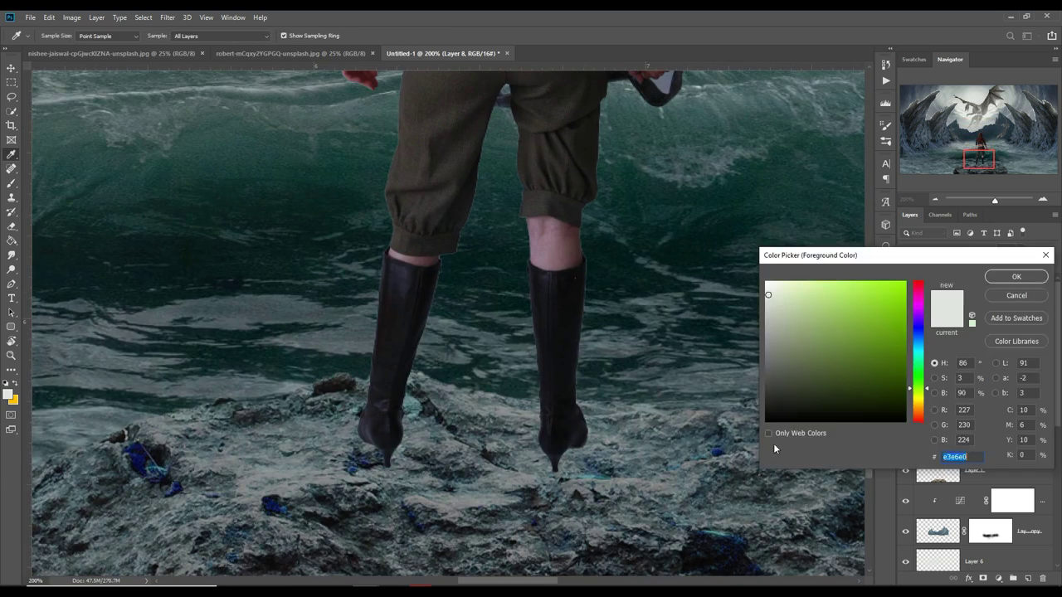
scroll(434, 276, "up", 2)
left_click_drag(433, 276, 455, 203)
left_click_drag(630, 199, 650, 216)
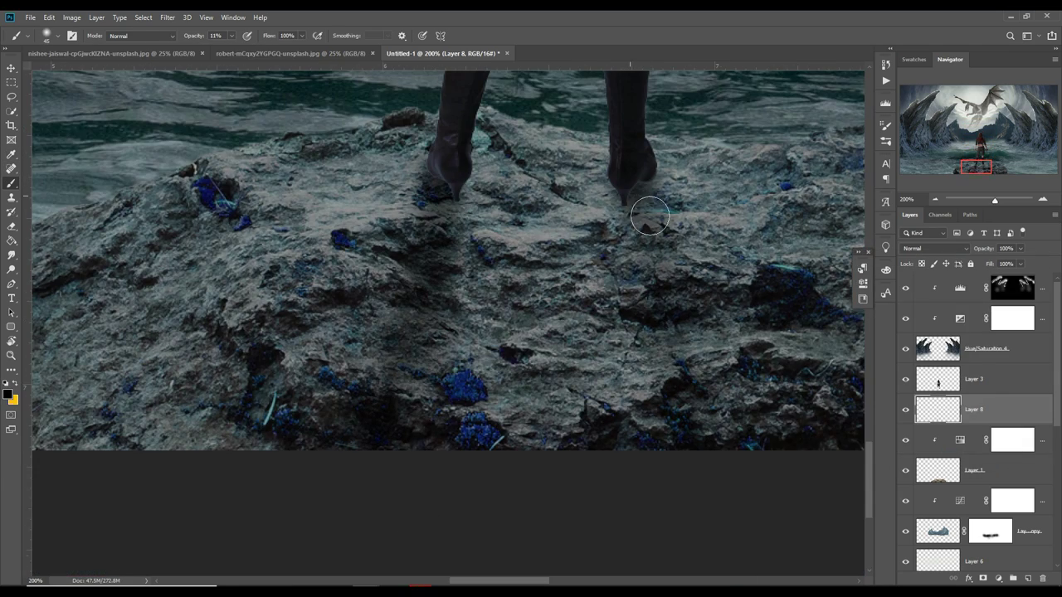
key("v")
Step: Add a brightening Levels 3 adjustment clipped to the warrior's Layer 3
scroll(706, 498, "up", 5)
left_click(975, 379)
left_click_drag(975, 379, 1024, 432)
left_click_drag(835, 379, 751, 380)
left_click(830, 263)
Step: Invert the Levels 3 mask and set up a full-opacity white brush
key("ctrl+i")
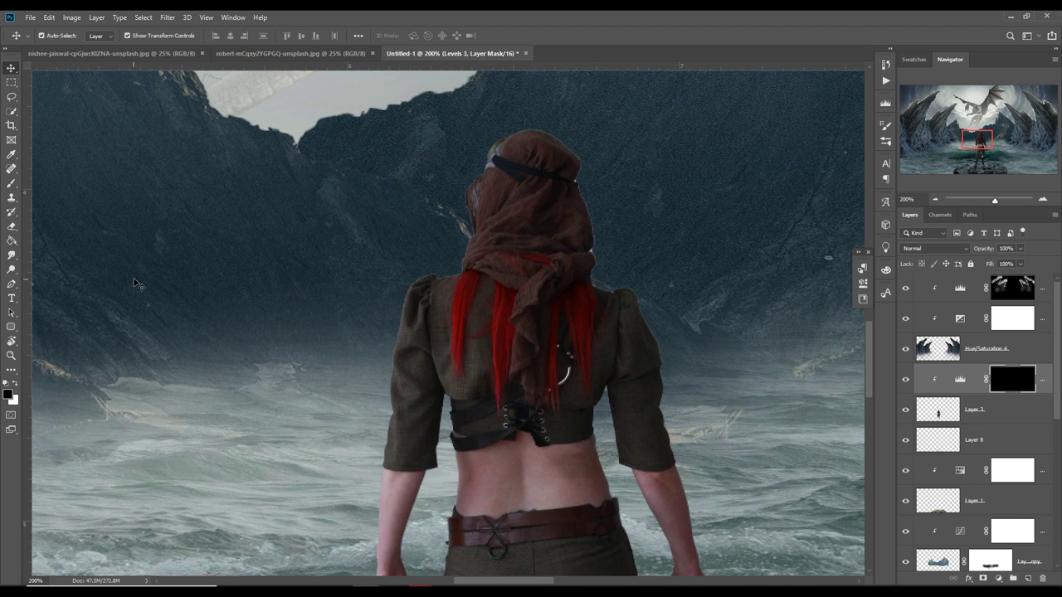
key("b")
scroll(481, 178, "up", 2)
key("0")
key("x")
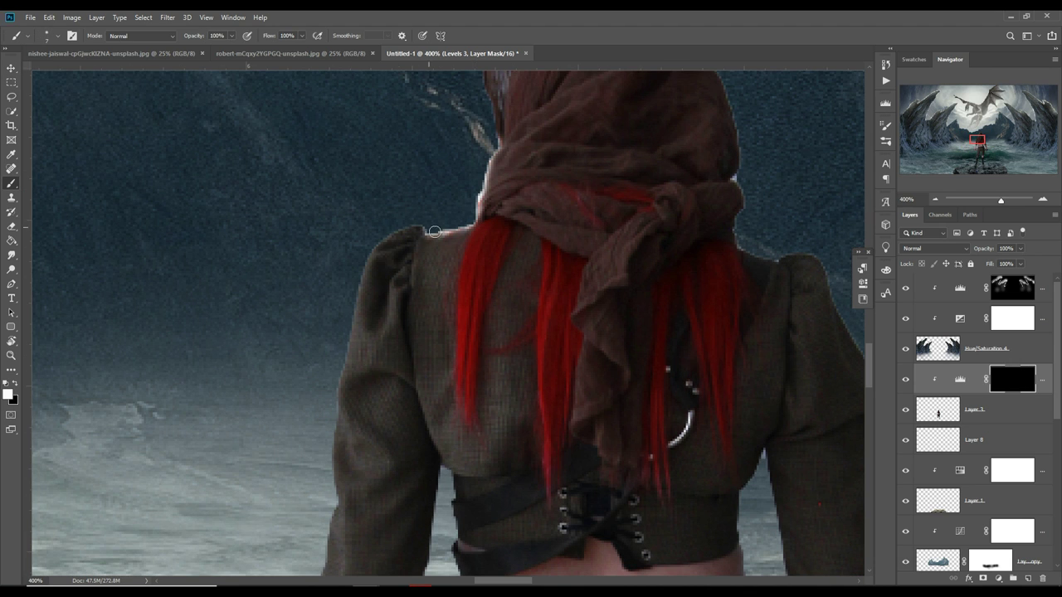
scroll(412, 403, "down", 3)
scroll(423, 373, "down", 2)
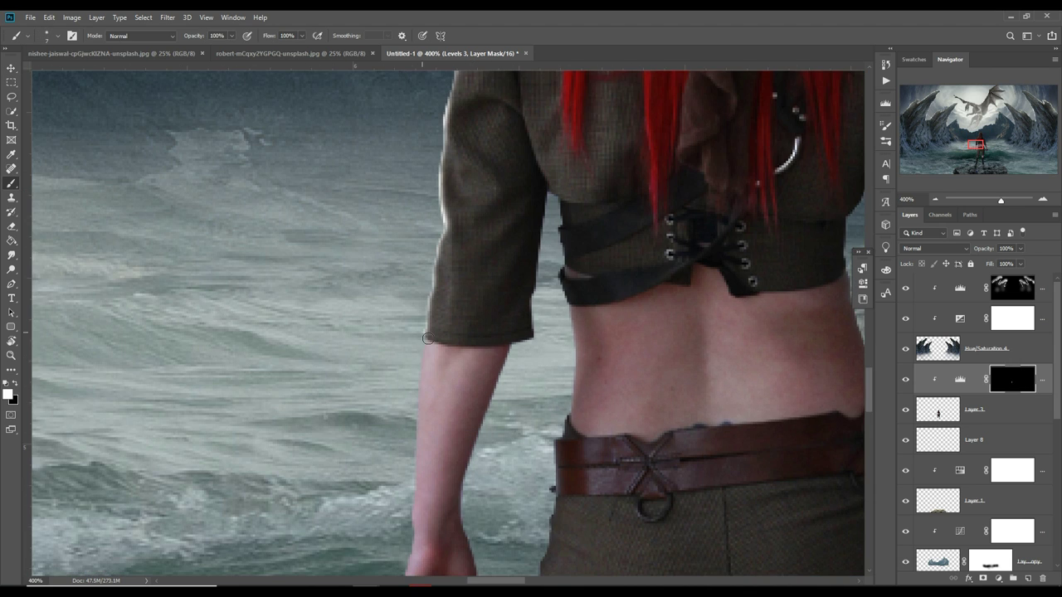
Step: Paint white rim light along the warrior's arm, hand and boots
left_click_drag(415, 443, 410, 539)
scroll(415, 515, "down", 2)
scroll(531, 332, "up", 2)
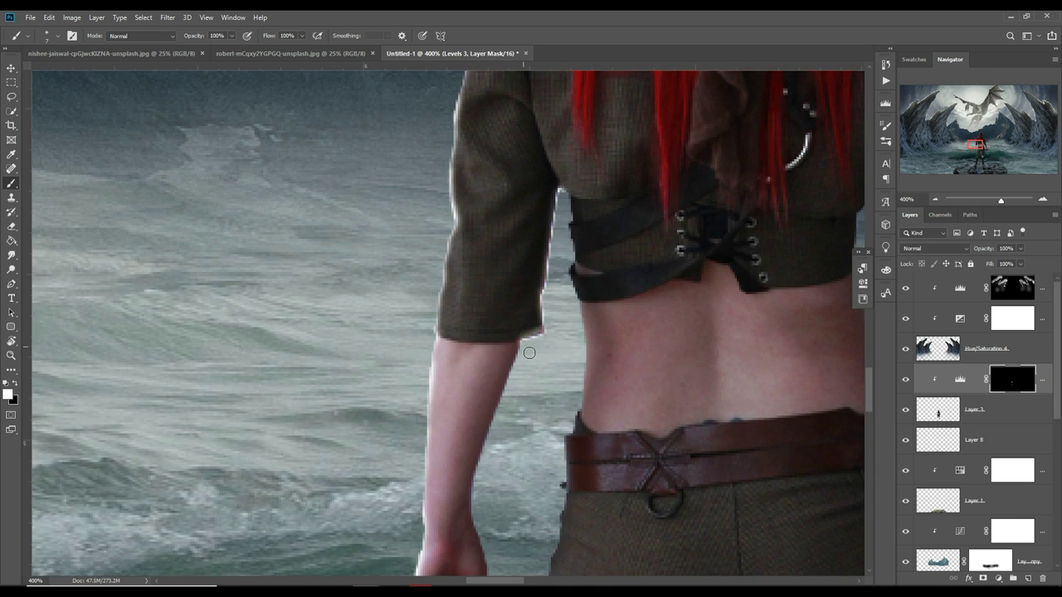
scroll(464, 248, "down", 3)
left_click_drag(461, 245, 484, 409)
scroll(484, 409, "up", 2)
left_click_drag(562, 88, 566, 414)
scroll(566, 413, "down", 3)
mouse_move(581, 231)
left_mouse_down()
mouse_move(568, 411)
mouse_move(540, 537)
left_mouse_up()
scroll(563, 420, "down", 3)
scroll(562, 420, "down", 3)
scroll(564, 249, "right", 2)
left_click_drag(498, 448, 538, 176)
Step: Add rim highlights along both pant legs and nearby edges of the figure
scroll(548, 249, "up", 3)
left_click_drag(531, 99, 496, 340)
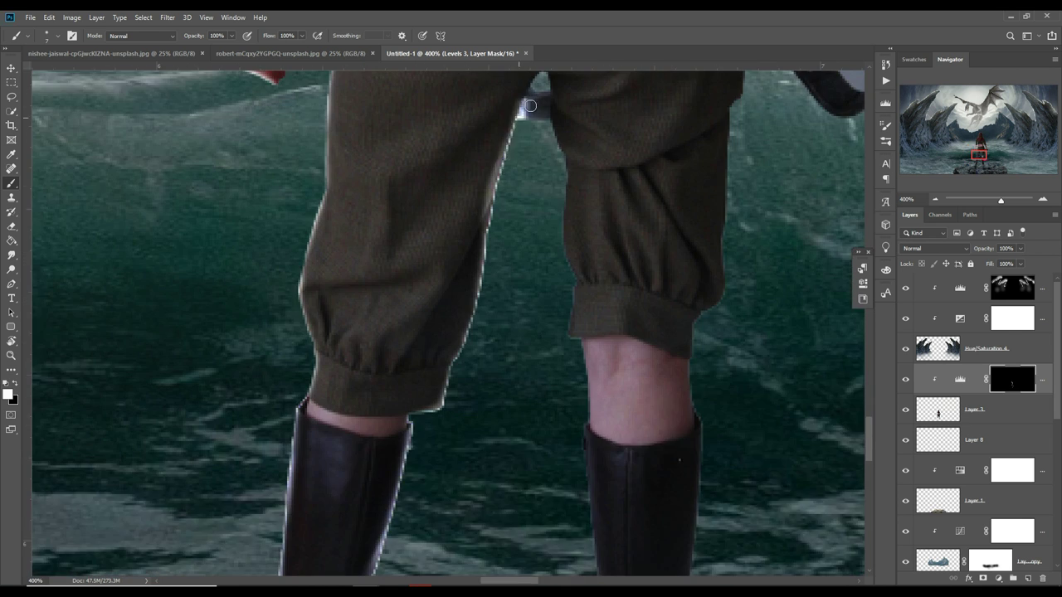
left_click_drag(535, 166, 557, 325)
scroll(556, 325, "down", 3)
scroll(540, 349, "down", 3)
left_click_drag(580, 199, 605, 473)
scroll(581, 374, "up", 5)
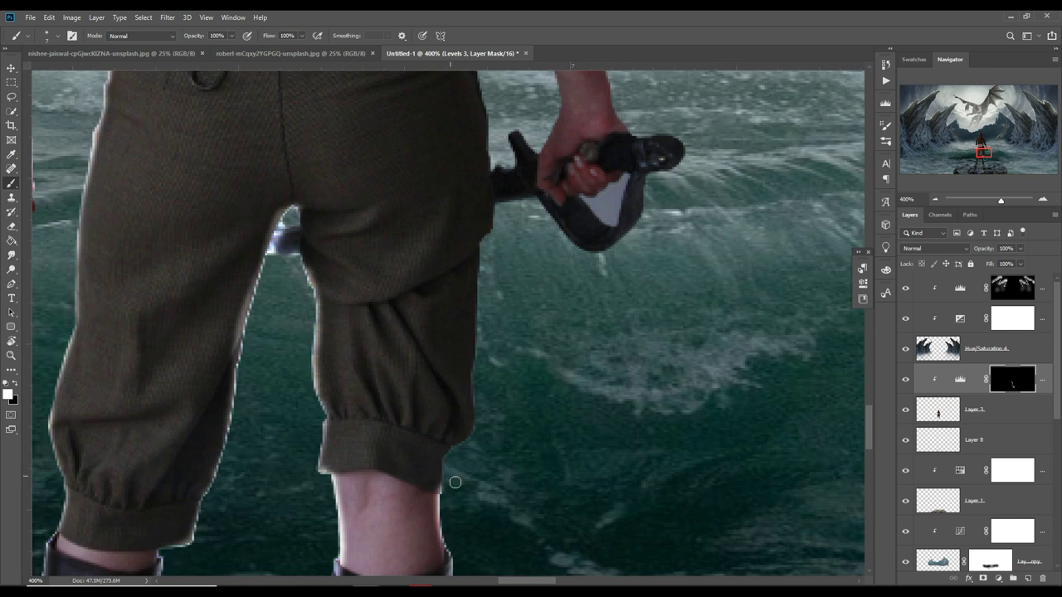
left_click_drag(452, 323, 465, 486)
scroll(460, 475, "up", 3)
left_click_drag(455, 266, 458, 382)
scroll(460, 415, "up", 3)
mouse_move(415, 153)
left_mouse_down()
mouse_move(415, 340)
mouse_move(535, 448)
mouse_move(556, 560)
left_mouse_up()
Step: Paint rim light along the back and head edges, then lower brush strength to 12%
scroll(568, 525, "right", 2)
left_click_drag(549, 519, 472, 112)
scroll(471, 112, "up", 3)
left_click_drag(455, 258, 352, 171)
scroll(352, 171, "up", 3)
mouse_move(419, 357)
left_mouse_down()
mouse_move(403, 223)
mouse_move(191, 166)
mouse_move(170, 324)
left_mouse_up()
key("1")
key("2")
key("ctrl+minus")
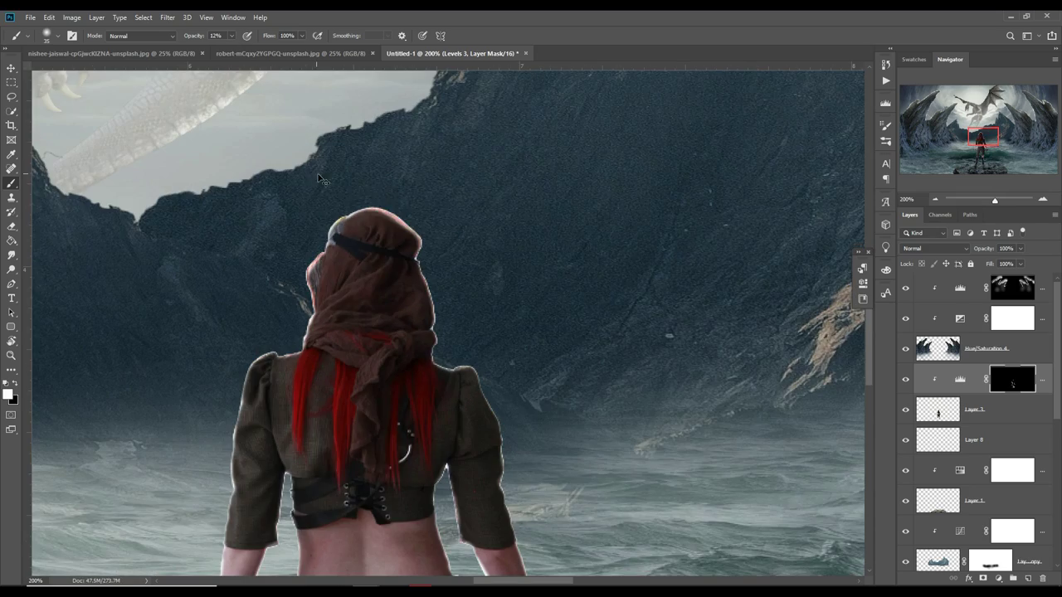
scroll(271, 437, "down", 3)
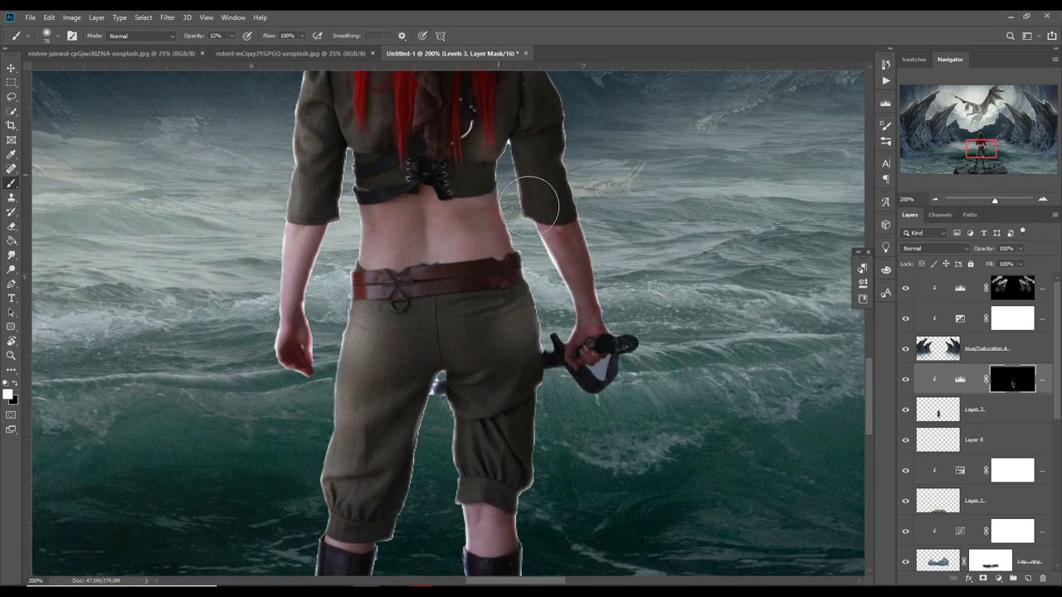
scroll(583, 230, "up", 3)
scroll(555, 428, "down", 5)
Step: Add Curves and Color Balance adjustment layers clipped to the warrior
key("v")
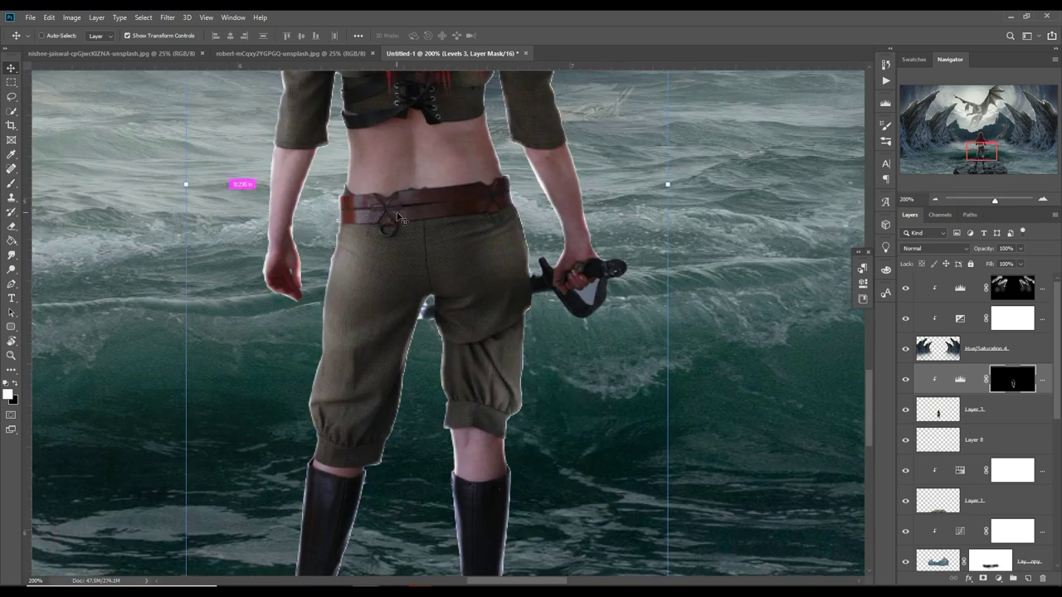
key("ctrl+minus")
key("ctrl+minus")
key("ctrl+minus")
left_click(998, 578)
left_click(1008, 428)
left_click(773, 392)
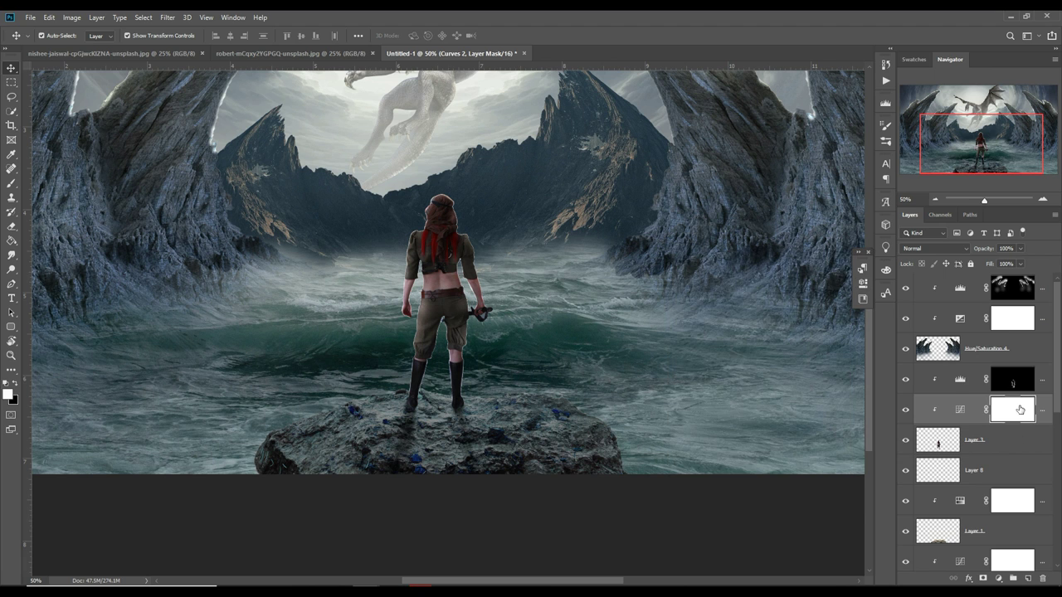
left_click(998, 579)
left_click(942, 478)
left_click(768, 509)
left_click(863, 283)
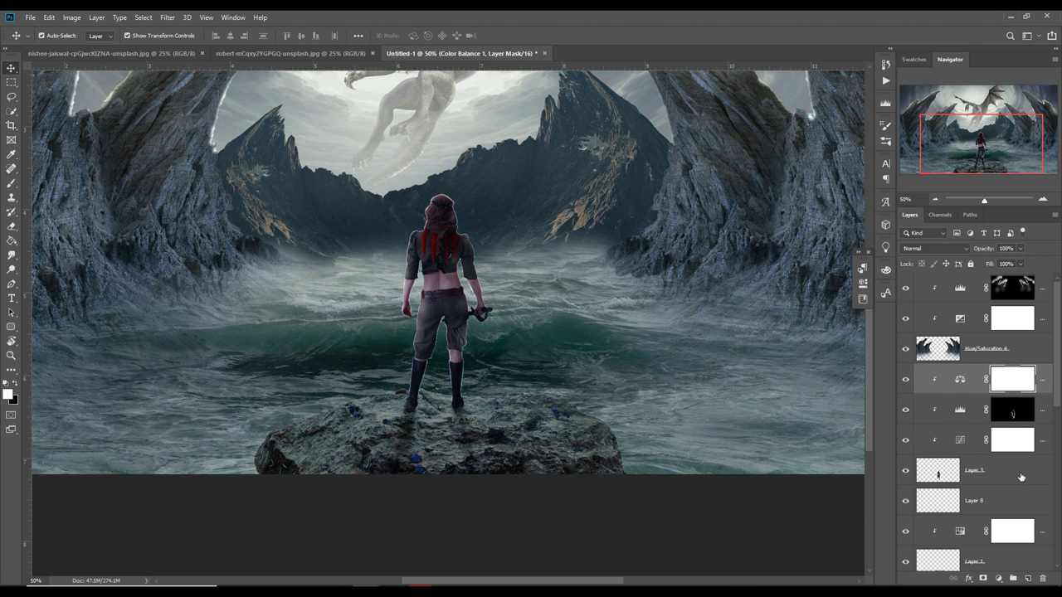
Step: Brighten the warrior's lower back on the Levels 3 mask with a 42% brush
left_click(1012, 409)
key("b")
key("ctrl+plus")
key("ctrl+plus")
key("ctrl+plus")
scroll(390, 415, "up", 5)
scroll(390, 495, "down", 3)
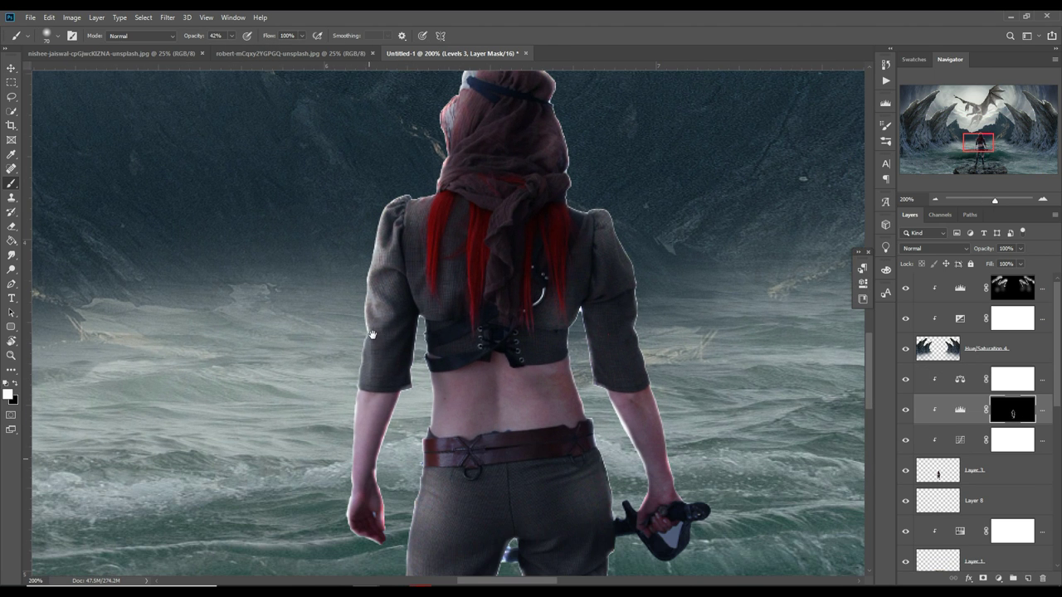
mouse_move(475, 419)
left_mouse_down()
mouse_move(453, 390)
mouse_move(482, 448)
left_mouse_up()
mouse_move(565, 373)
left_mouse_down()
mouse_move(580, 415)
mouse_move(608, 440)
left_mouse_up()
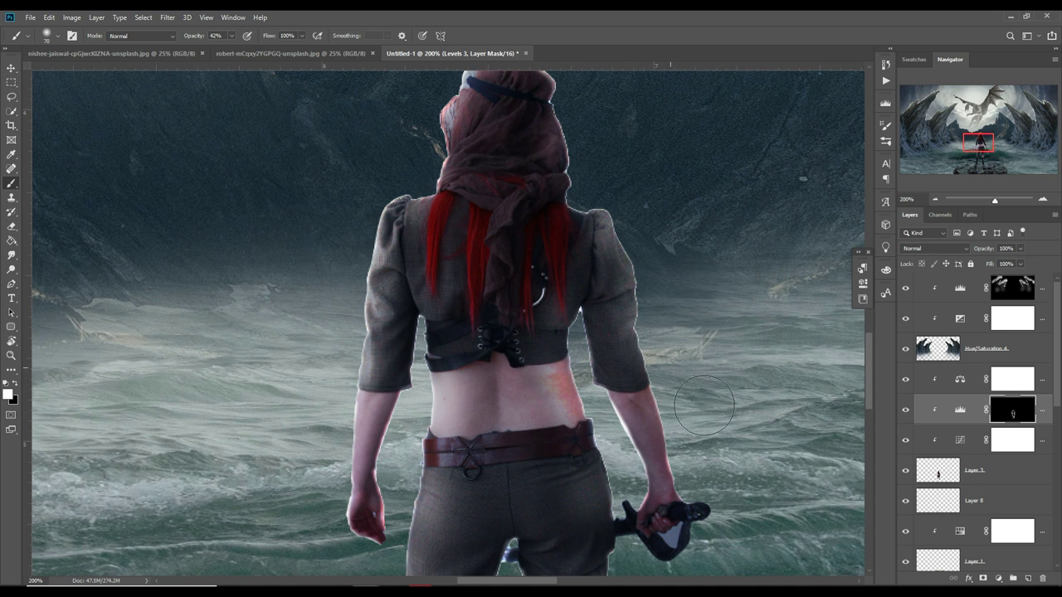
Step: Brighten her left pant leg down the thigh, then zoom out to the whole composition
left_click_drag(688, 474, 718, 345)
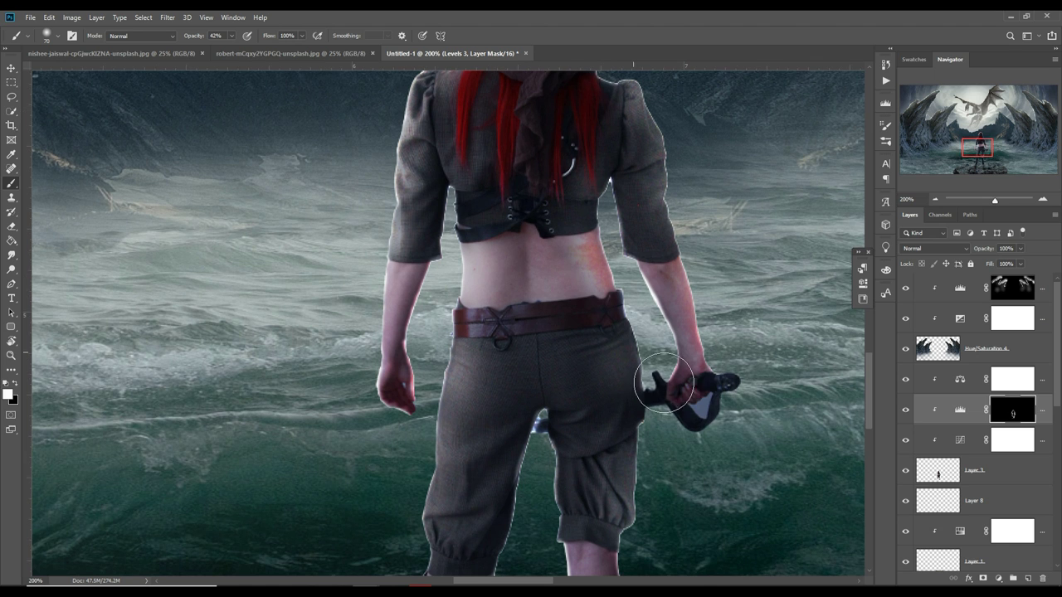
left_click_drag(514, 396, 457, 501)
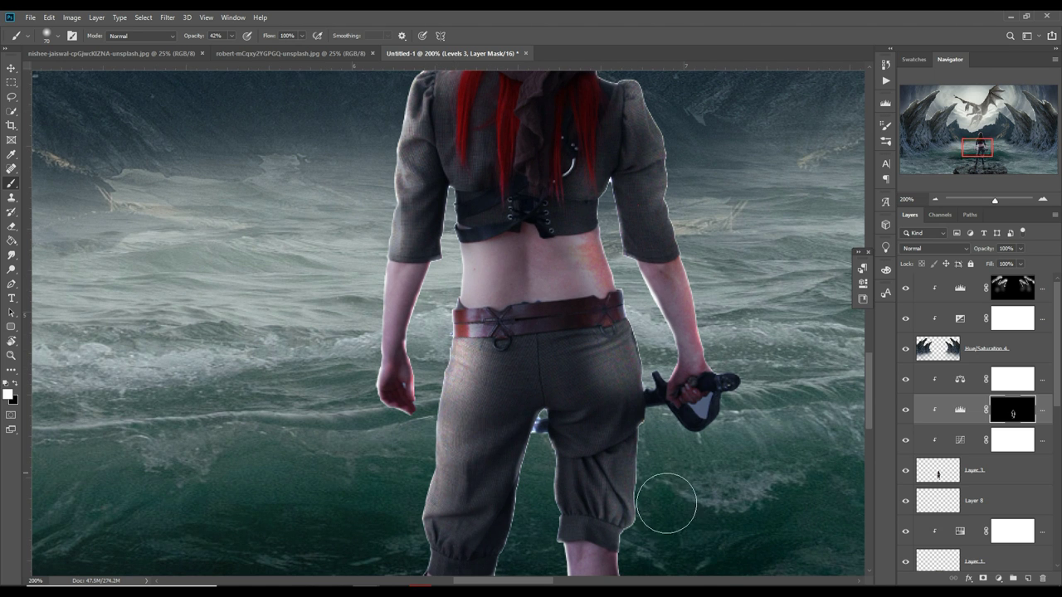
left_click_drag(663, 417, 664, 593)
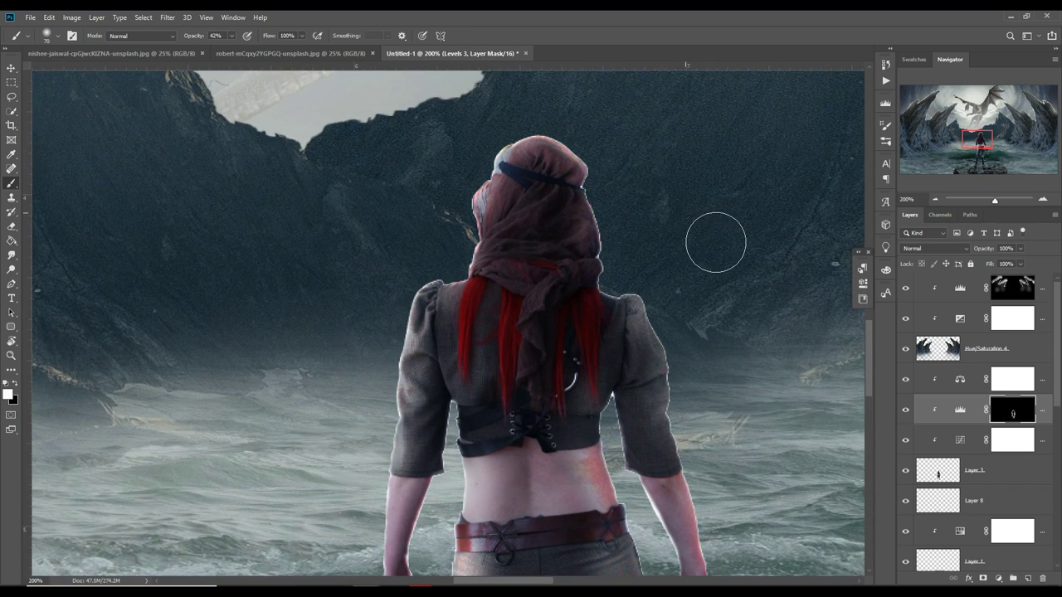
key("ctrl+minus")
key("ctrl+minus")
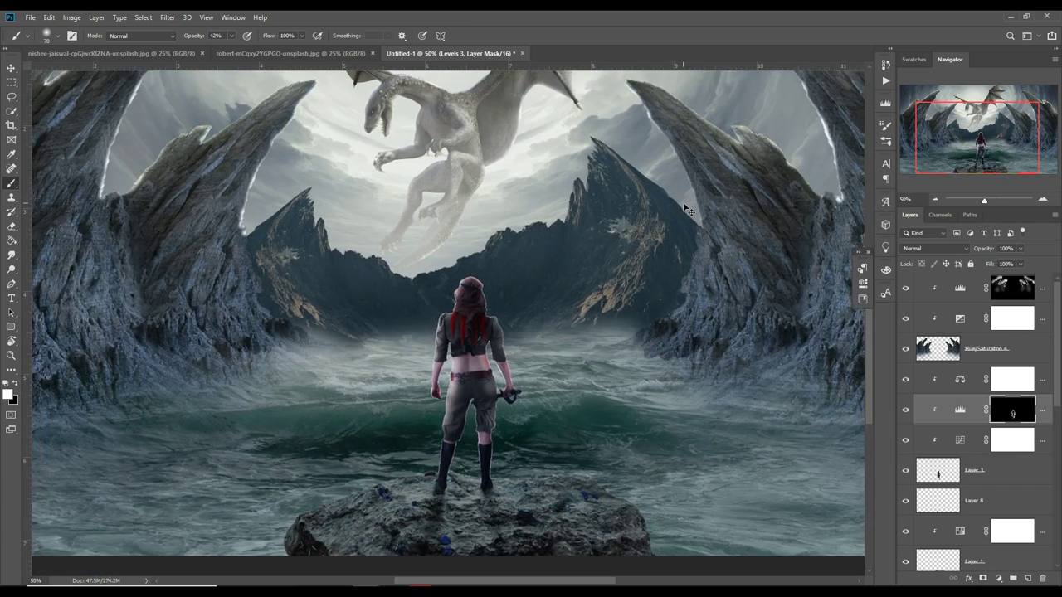
key("ctrl+minus")
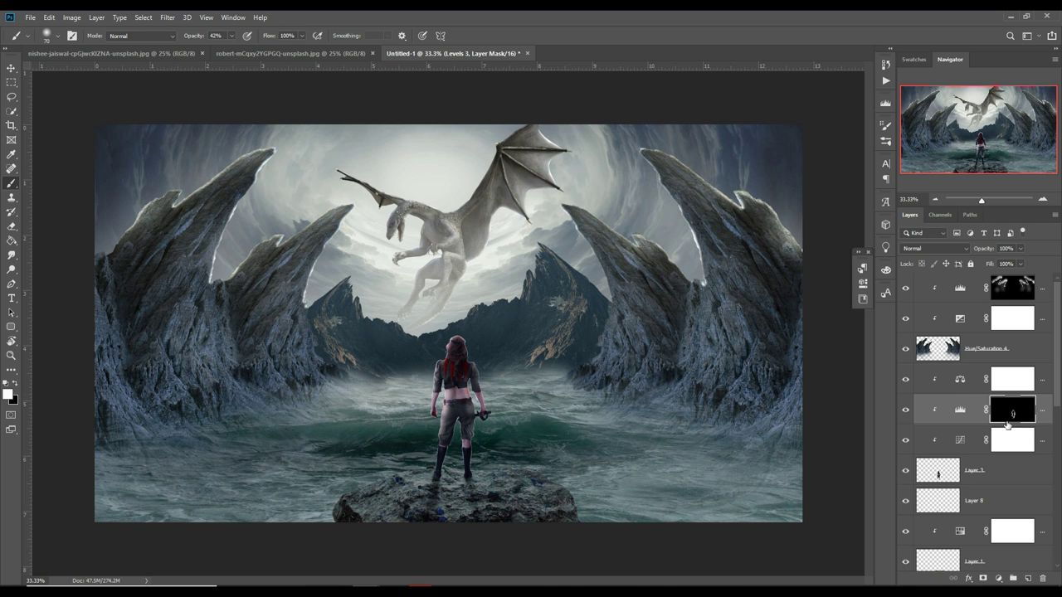
Step: Add a Levels 4 adjustment clipped to the rock with the white input at 146
scroll(1007, 423, "down", 3)
left_click(1024, 470)
left_click(1049, 435)
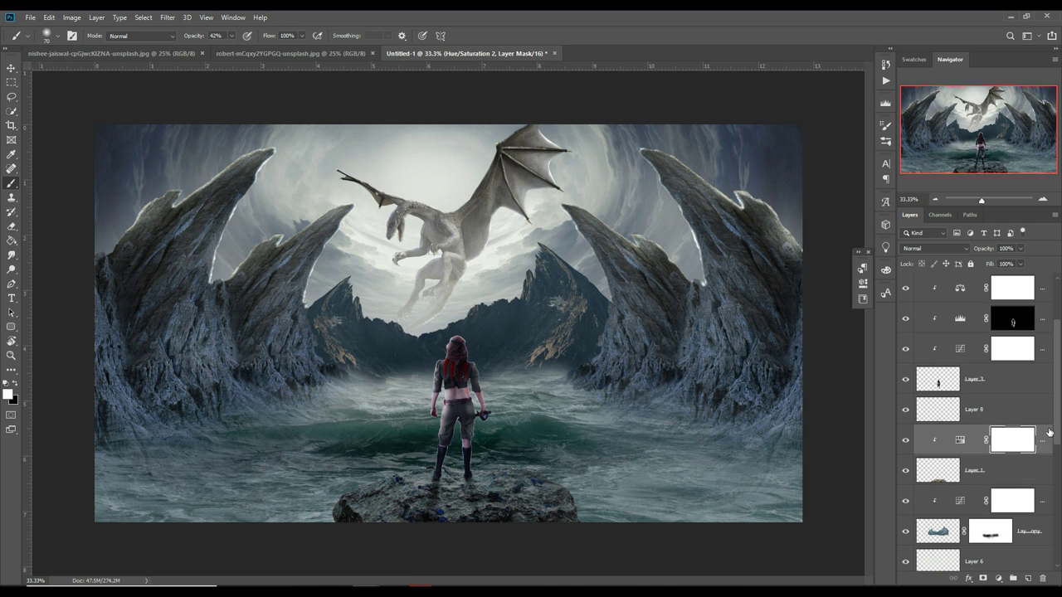
left_click(999, 578)
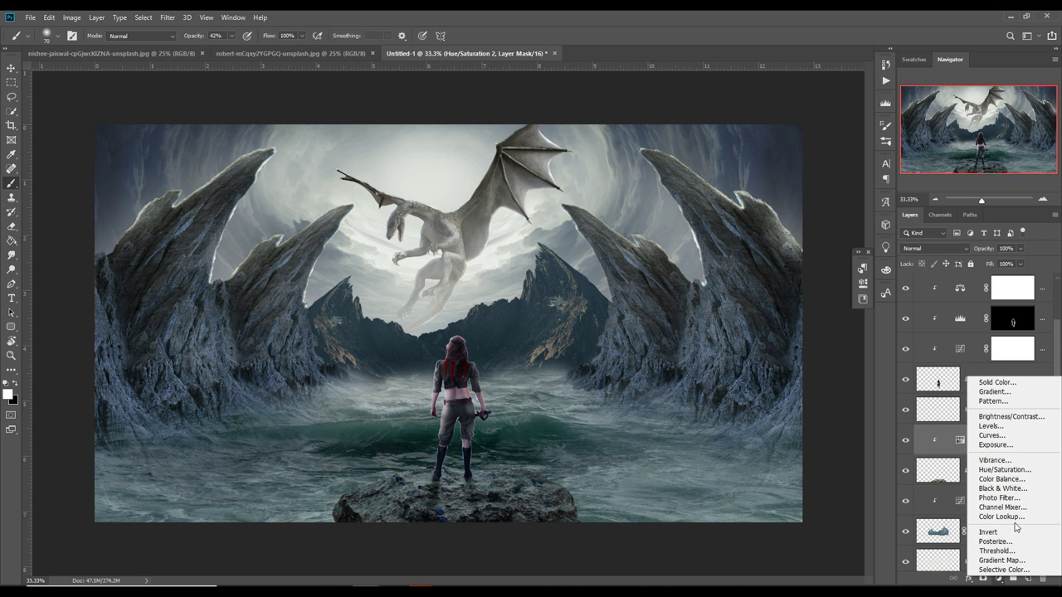
left_click(1000, 425)
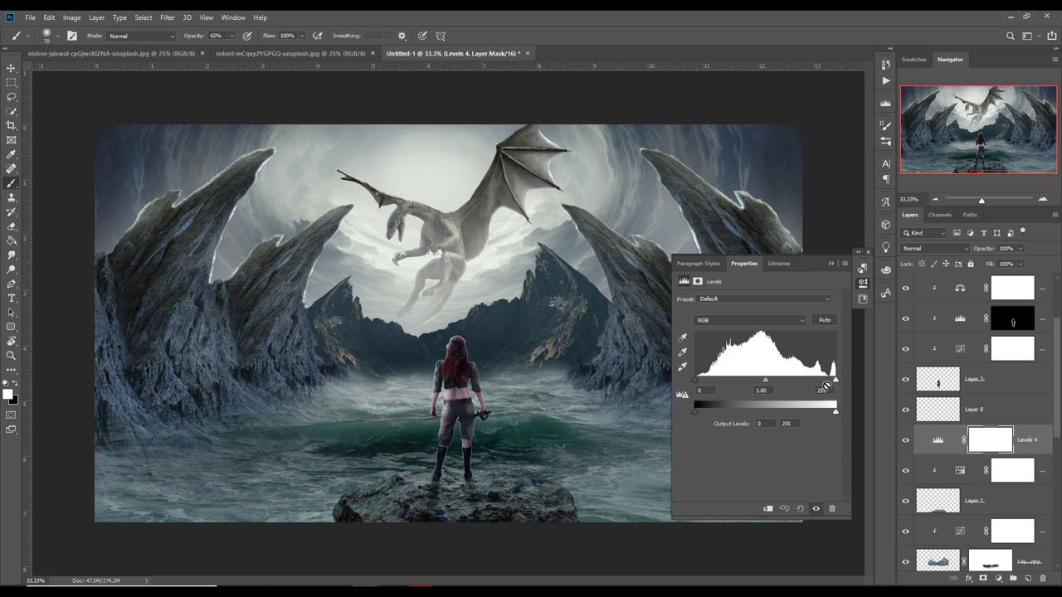
left_click(769, 509)
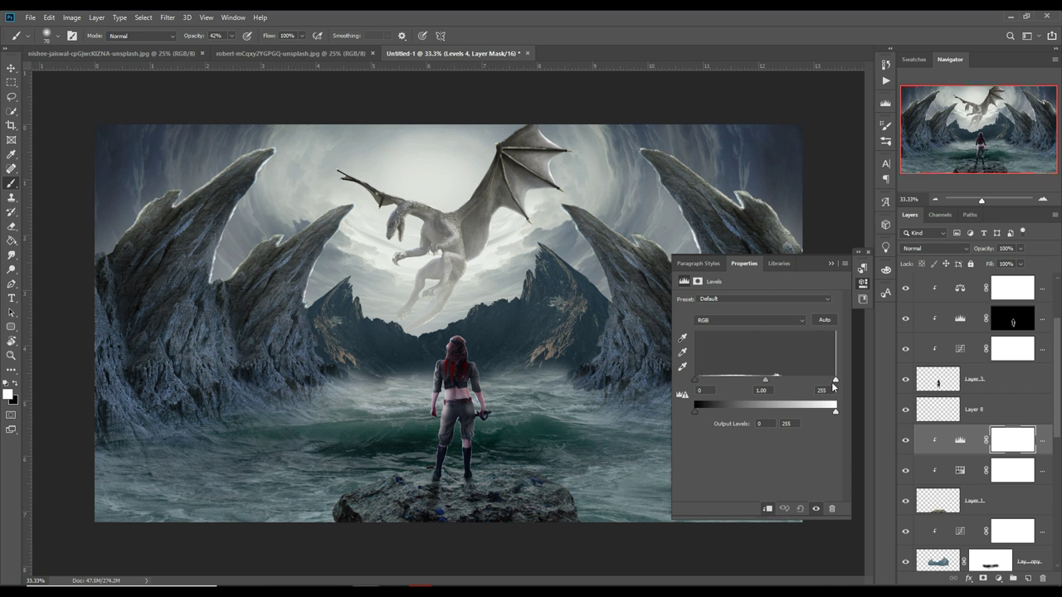
left_click_drag(824, 381, 776, 379)
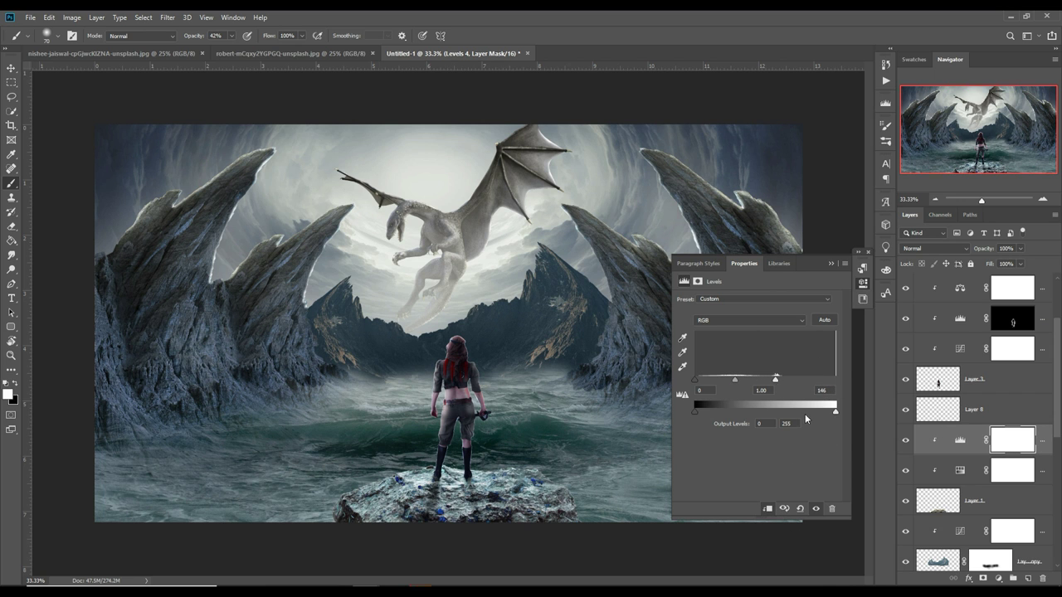
left_click(830, 264)
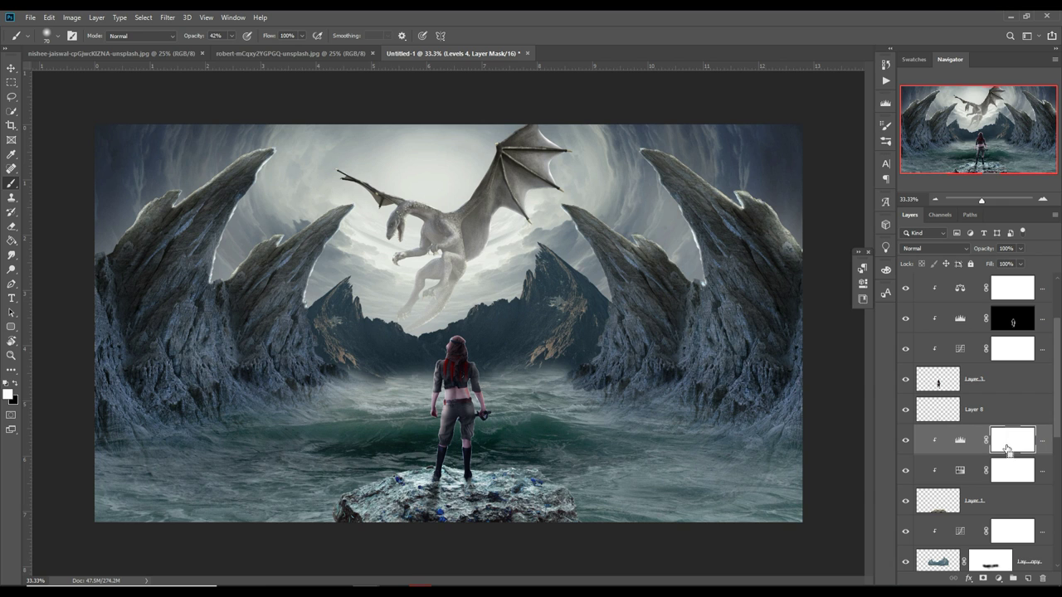
Step: Invert the Levels 4 mask and paint white over the rock top under her feet
key("ctrl+i")
left_click(231, 36)
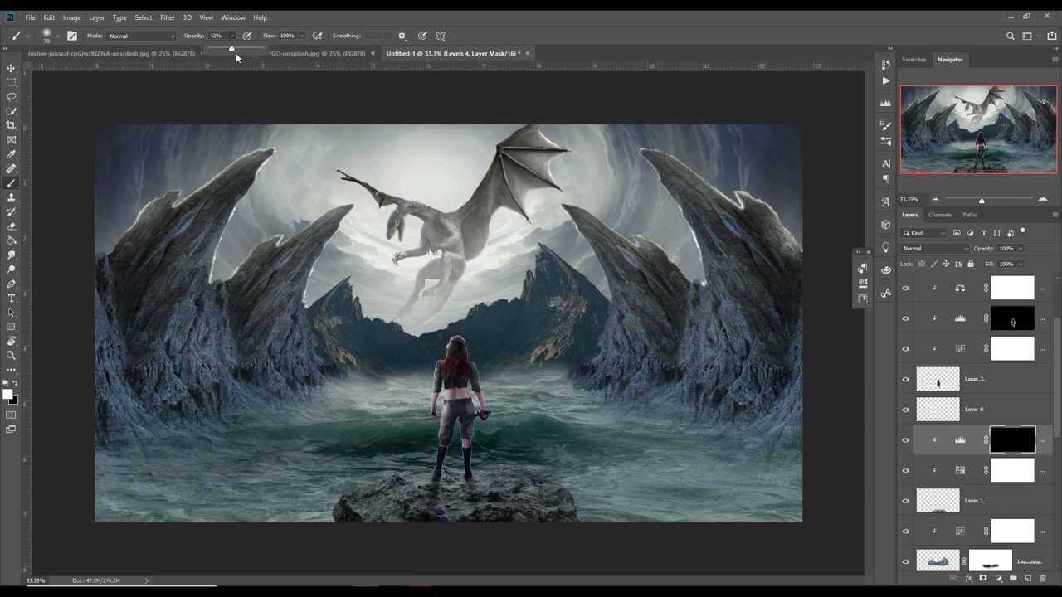
key("bracketright")
key("bracketright")
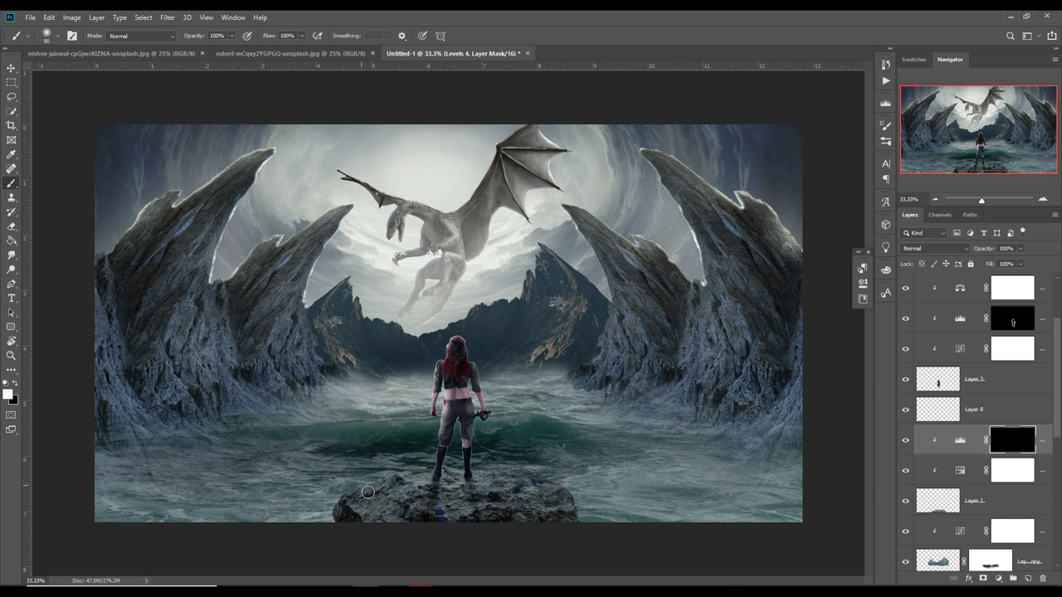
mouse_move(362, 500)
left_mouse_down()
mouse_move(473, 471)
mouse_move(593, 498)
left_mouse_up()
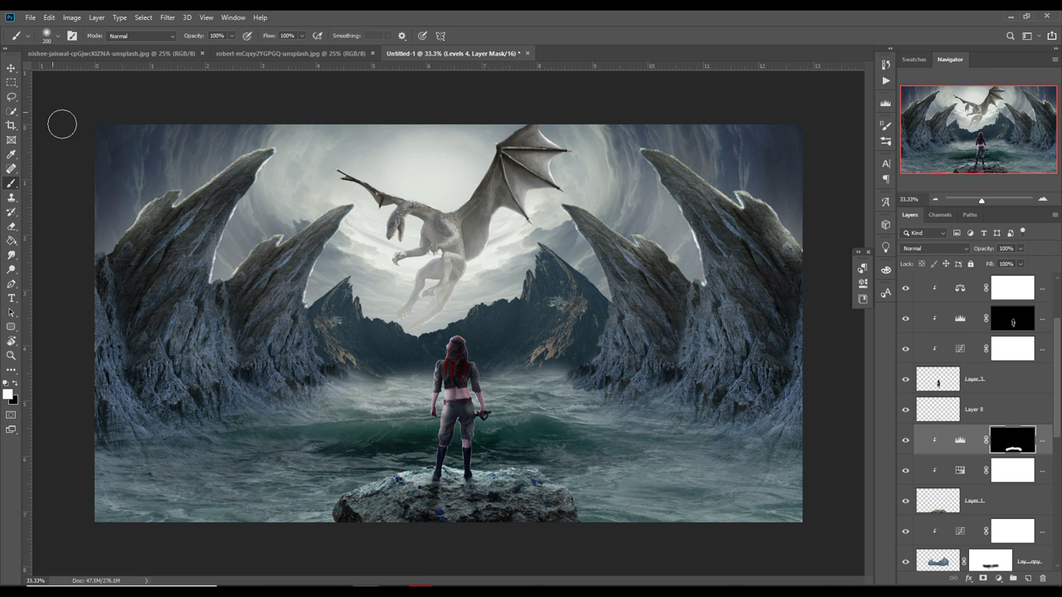
left_click(11, 70)
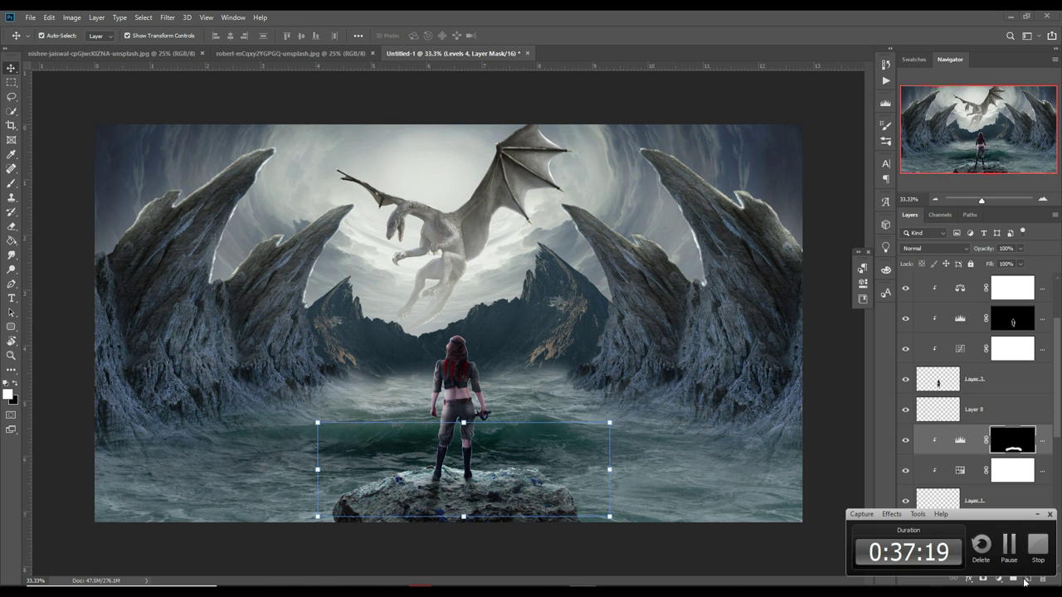
Step: Add a layer mask to the Hue/Saturation 4 layer
scroll(1017, 459, "down", 5)
scroll(1018, 459, "up", 5)
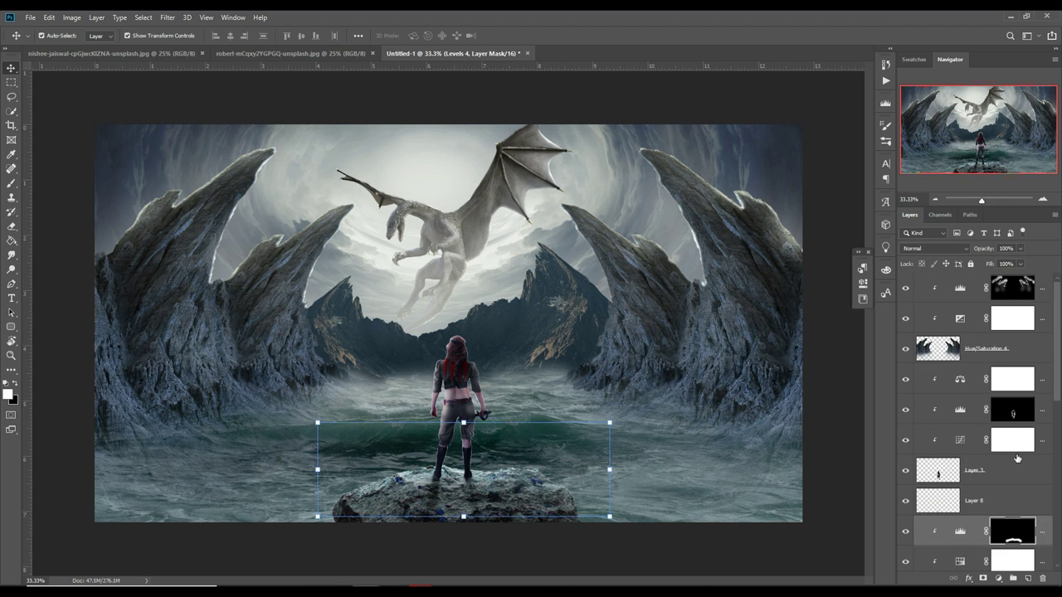
left_click(1009, 354)
left_click(984, 578)
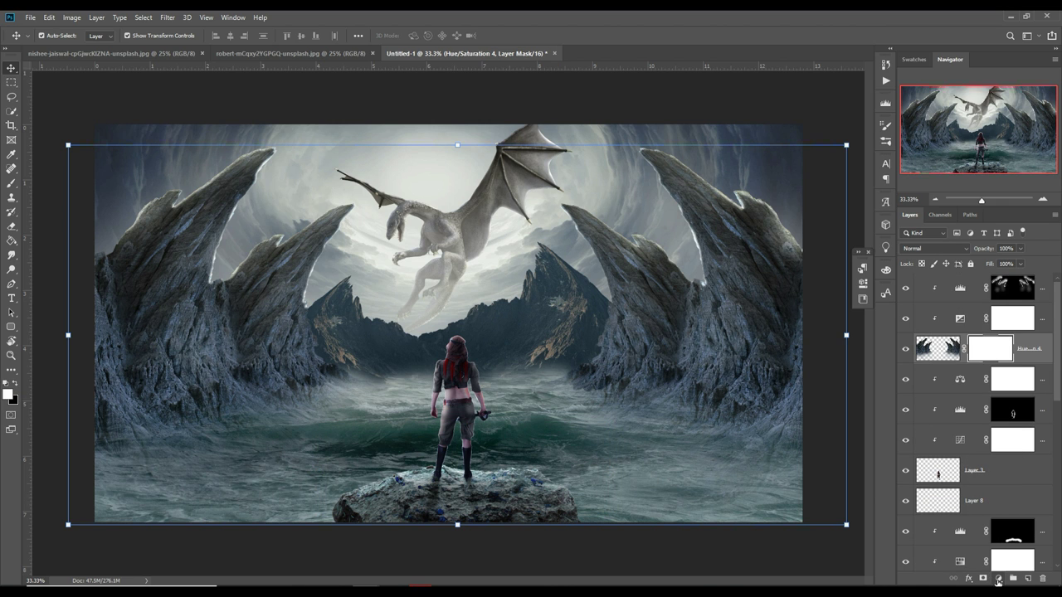
left_click(12, 183)
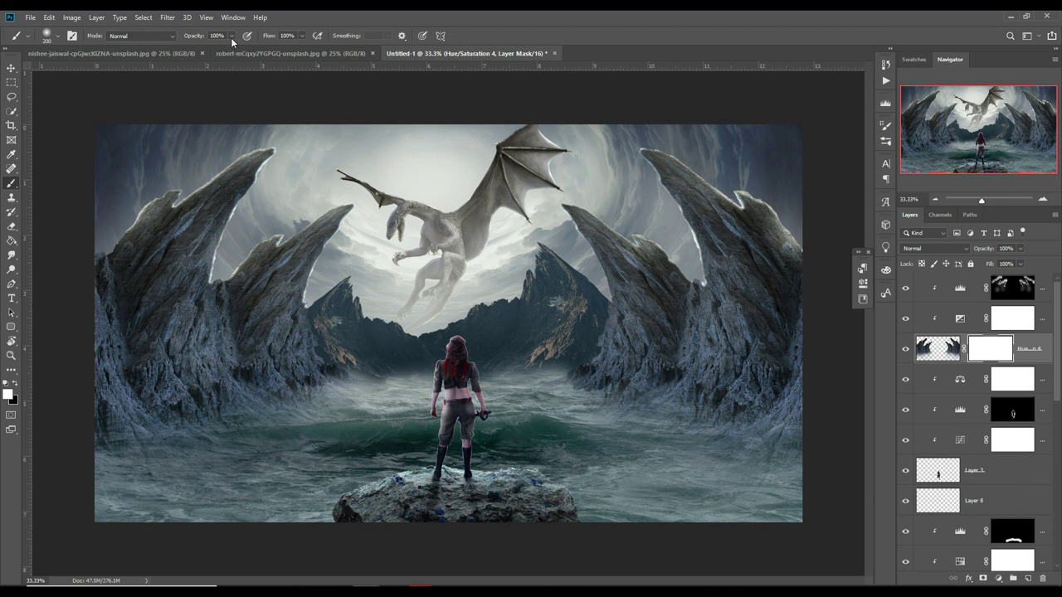
Step: Paint black with a large low-opacity brush to darken the left and right rock spire edges
left_click_drag(190, 49, 193, 53)
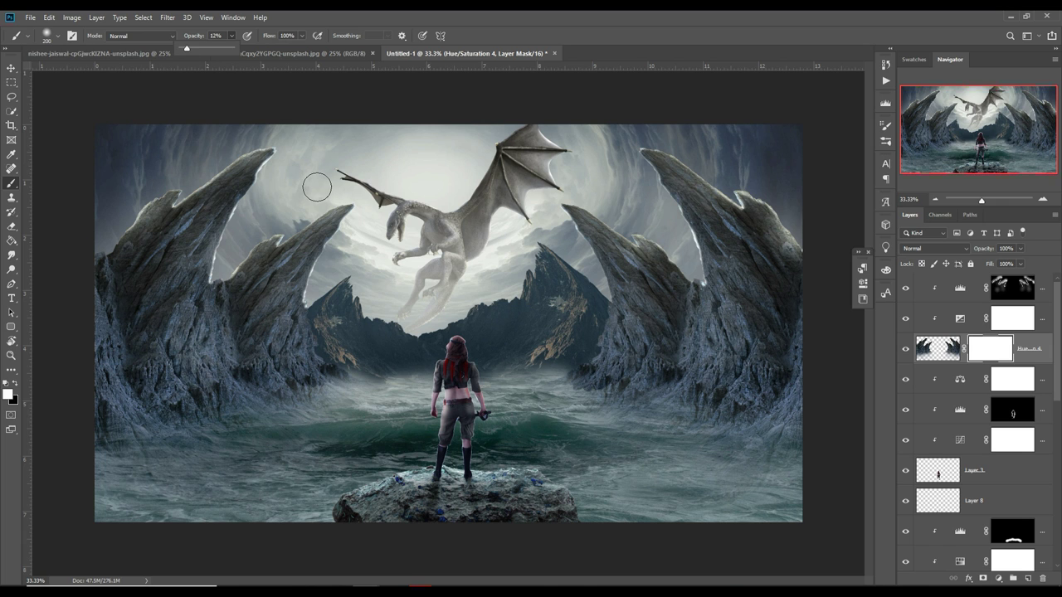
key("bracketright")
key("bracketright")
key("bracketright")
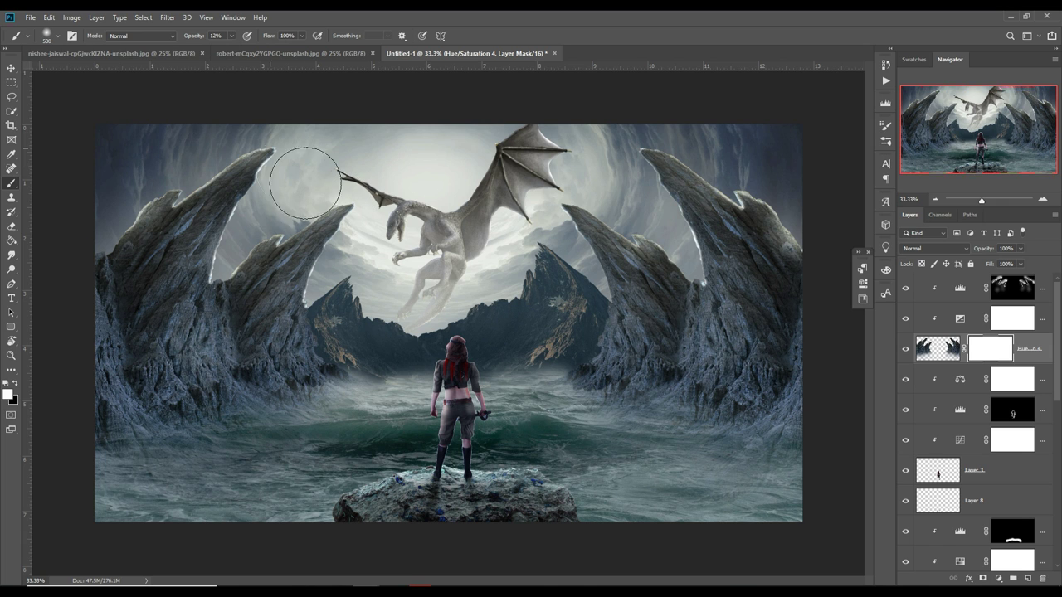
left_click(19, 385)
mouse_move(237, 207)
left_mouse_down()
mouse_move(282, 178)
mouse_move(151, 276)
mouse_move(237, 166)
left_mouse_up()
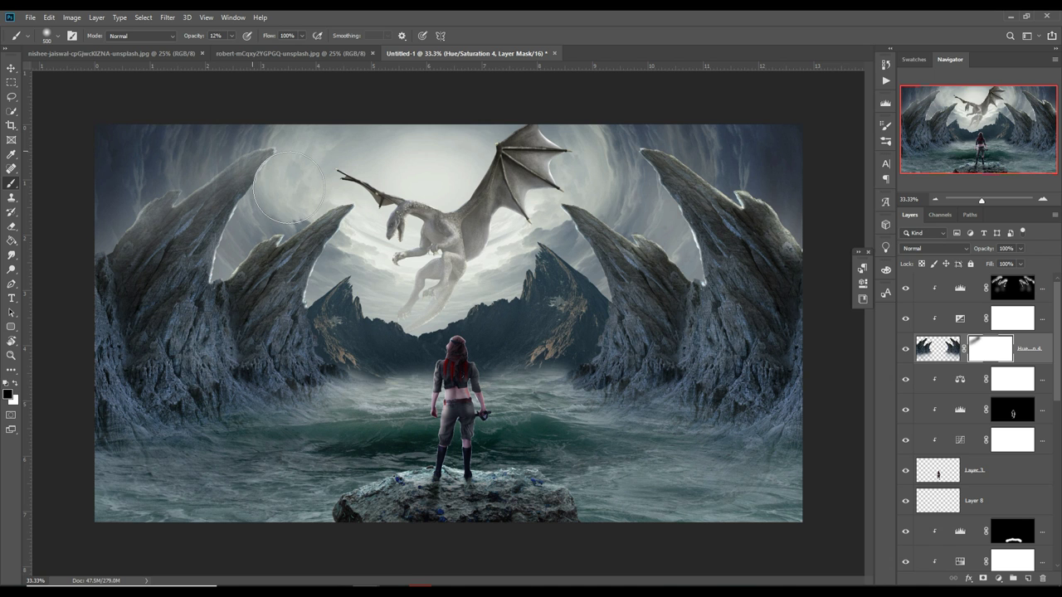
left_click_drag(288, 187, 130, 279)
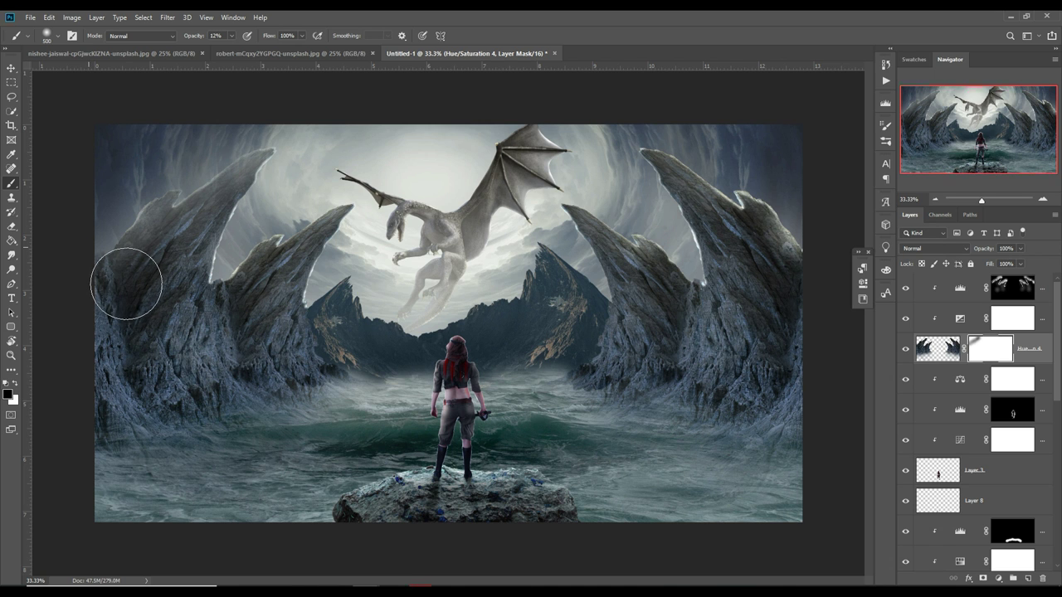
mouse_move(760, 218)
left_mouse_down()
mouse_move(775, 225)
mouse_move(749, 228)
mouse_move(742, 166)
mouse_move(858, 304)
left_mouse_up()
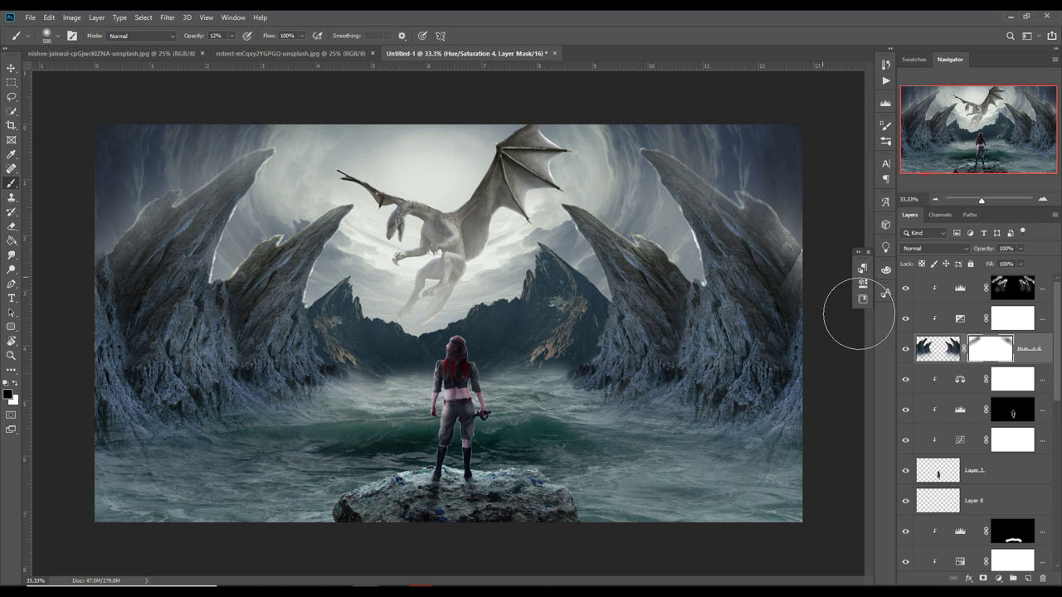
Step: Apply the Hue/Saturation 4 layer mask permanently
right_click(998, 353)
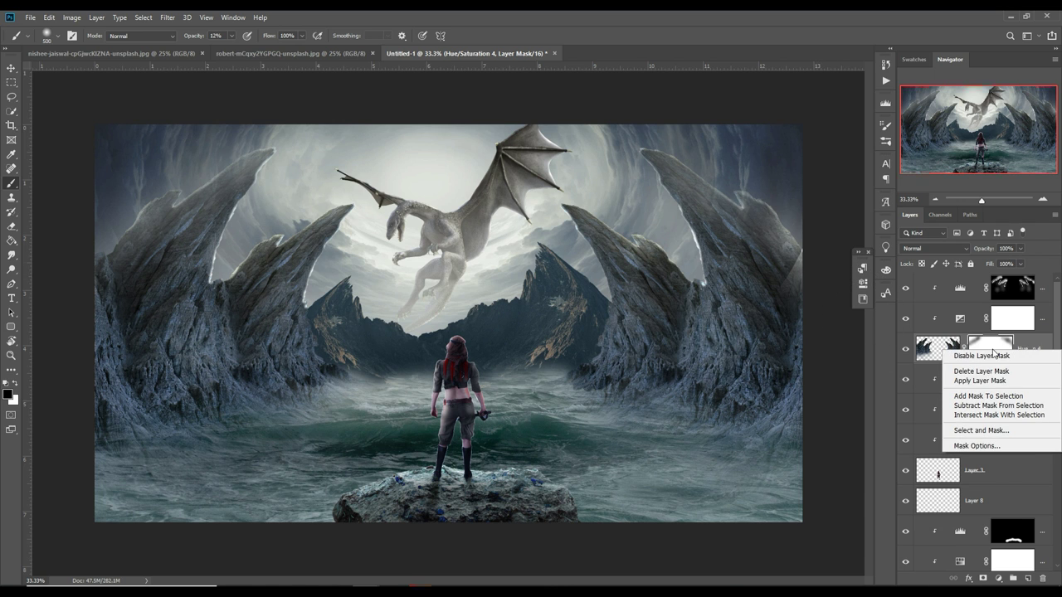
left_click(998, 374)
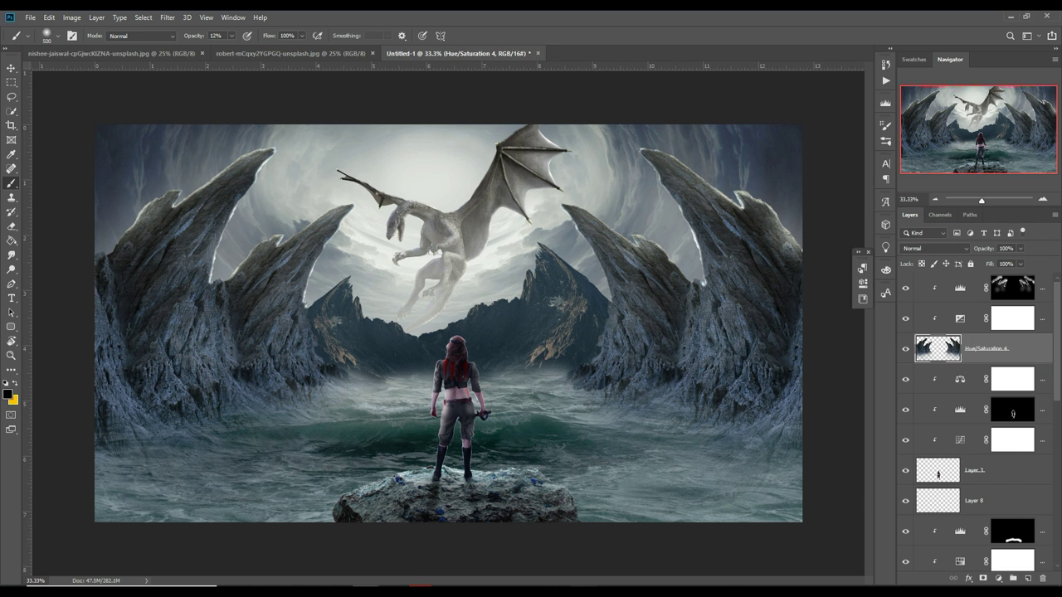
key("v")
scroll(1002, 473, "down", 2)
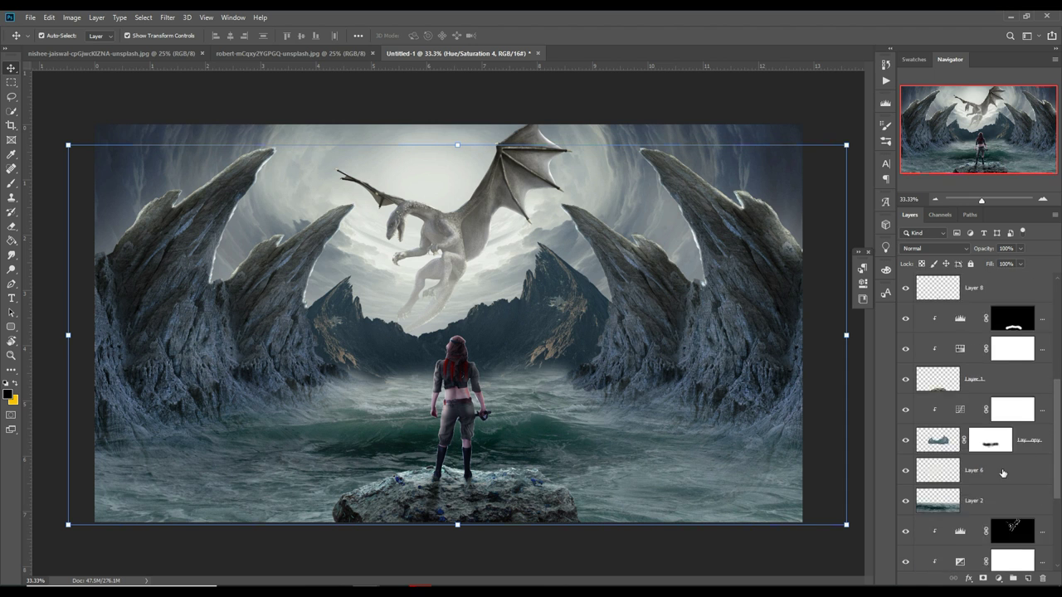
scroll(1002, 473, "down", 1)
scroll(1002, 472, "down", 1)
scroll(1002, 473, "down", 2)
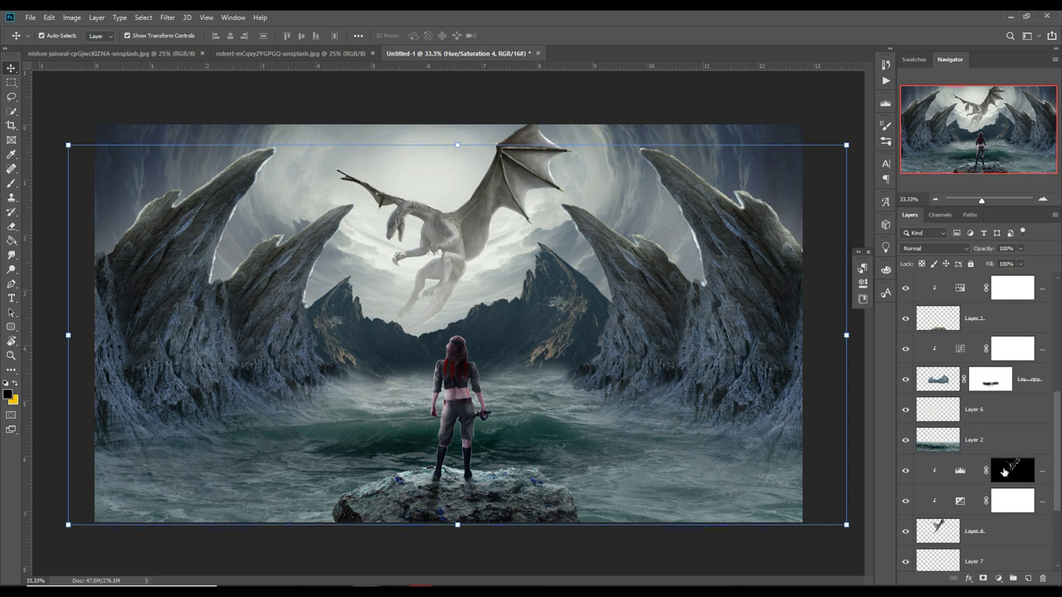
scroll(1002, 472, "up", 3)
scroll(1002, 473, "up", 3)
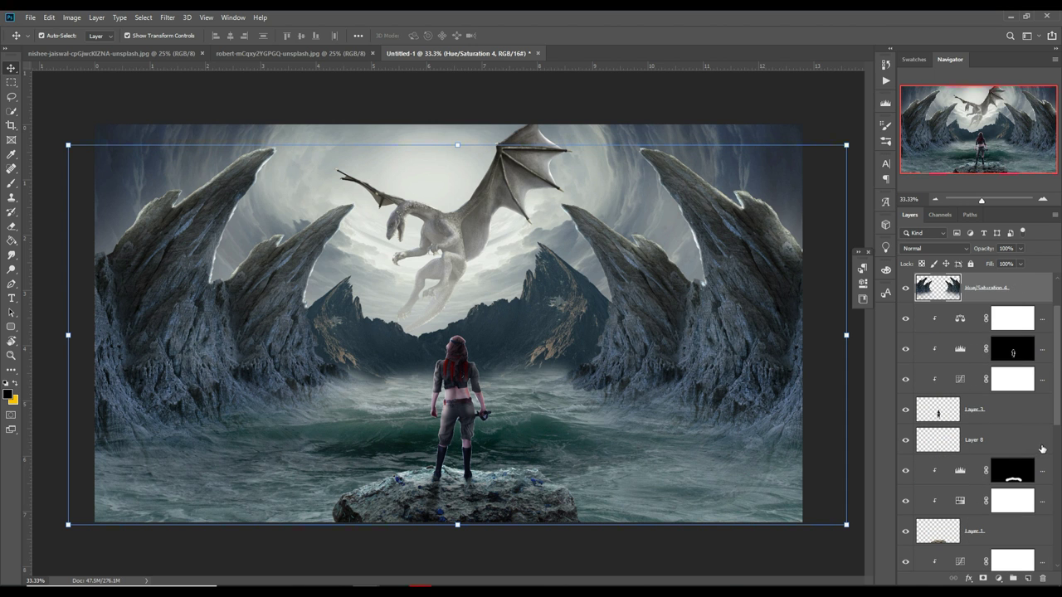
Step: Add a new layer and paint faint white haze over the lower-left water
left_click(1040, 575)
left_click(12, 186)
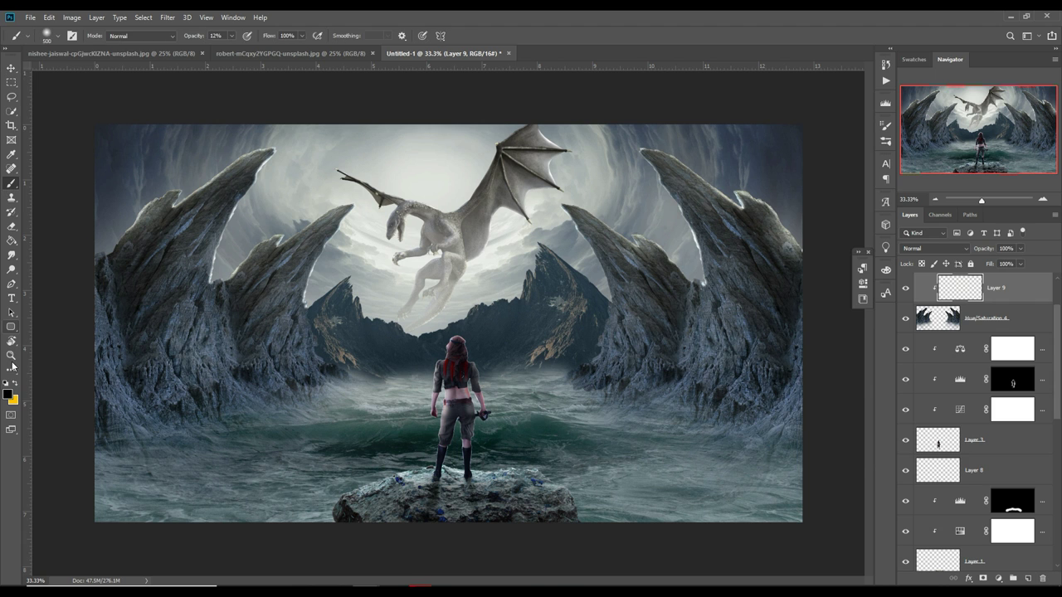
left_click(10, 396)
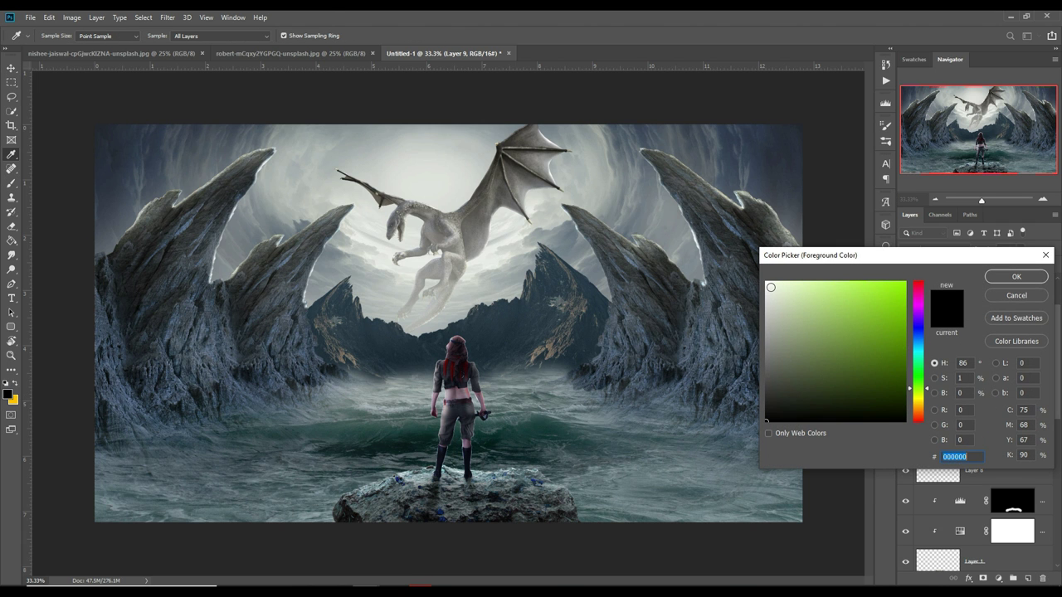
left_click(768, 284)
left_click(1029, 279)
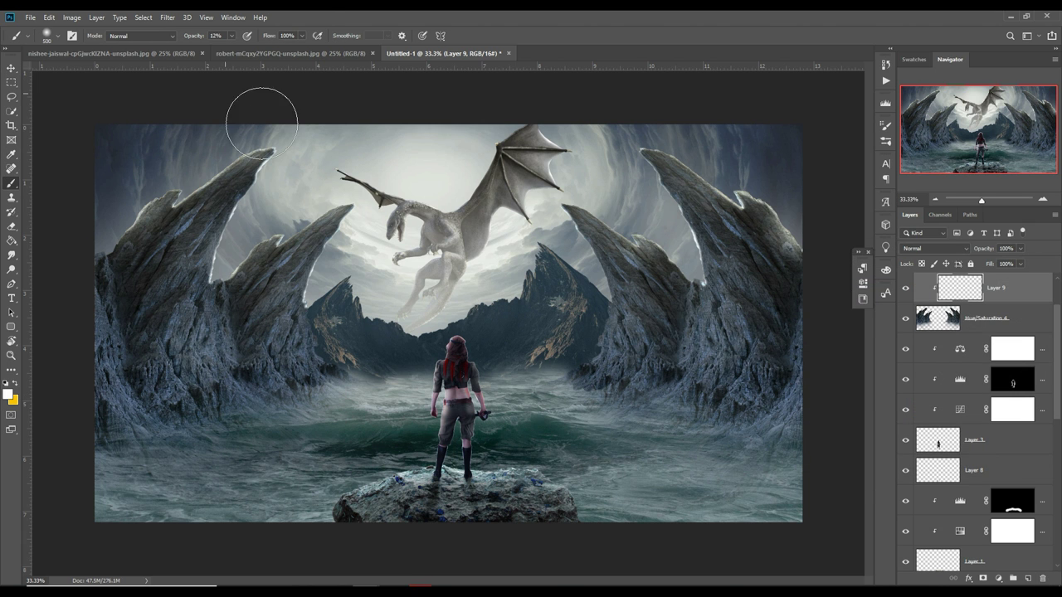
mouse_move(137, 481)
left_mouse_down()
mouse_move(142, 455)
mouse_move(207, 440)
mouse_move(256, 454)
mouse_move(390, 419)
mouse_move(437, 394)
left_mouse_up()
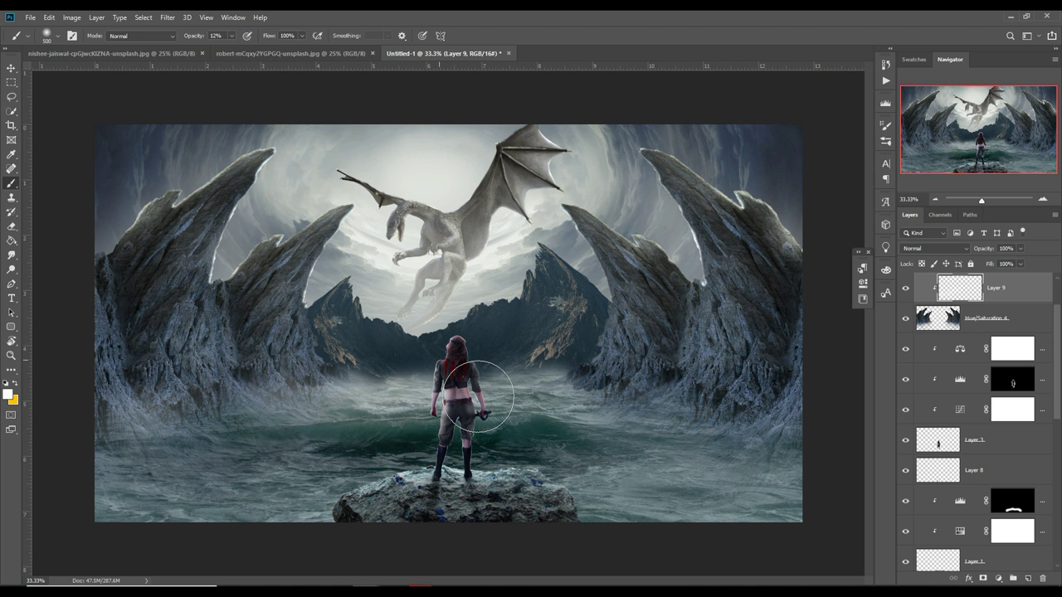
Step: Move Layer 9 to the top, release its clipping, then delete it
scroll(1060, 318, "up", 1)
scroll(1021, 326, "up", 3)
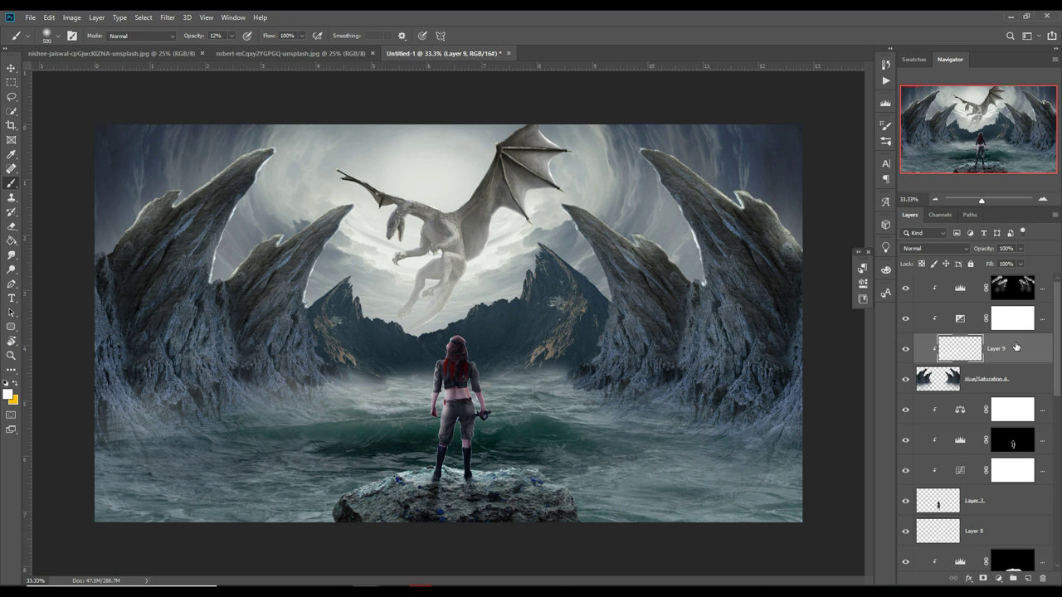
left_click_drag(1017, 347, 1019, 288)
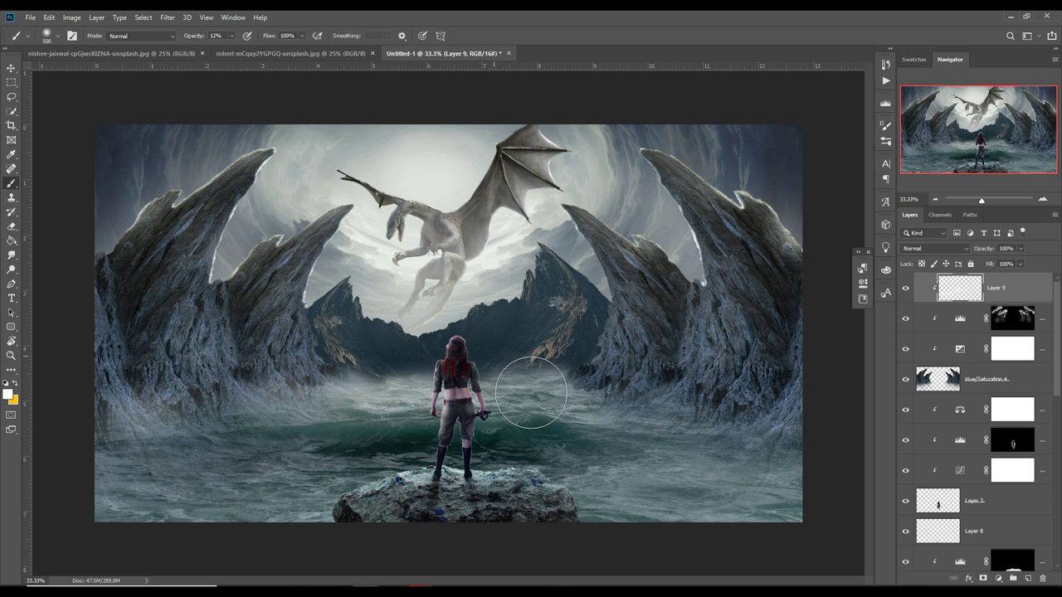
right_click(974, 292)
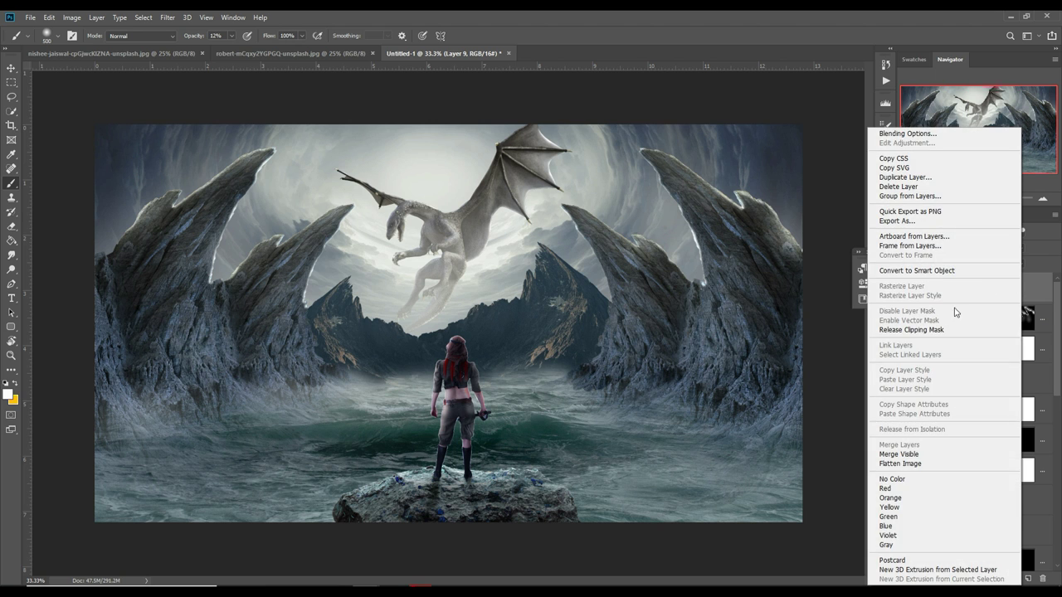
left_click(925, 329)
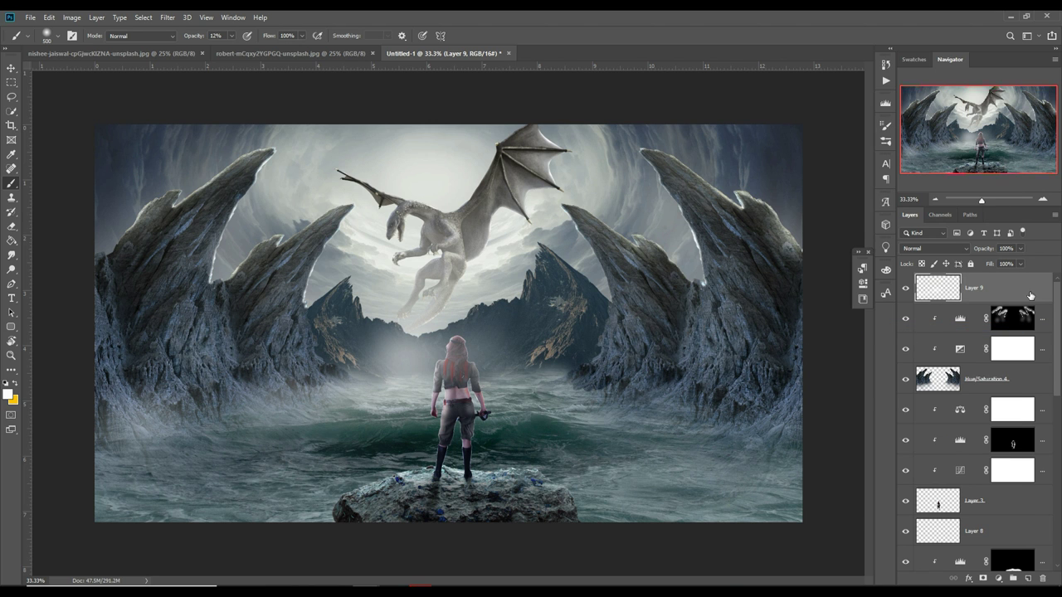
key("Delete")
Step: Paint white mist over the rock base and water on a new top layer, masking it off the warrior's hair
left_click(1028, 578)
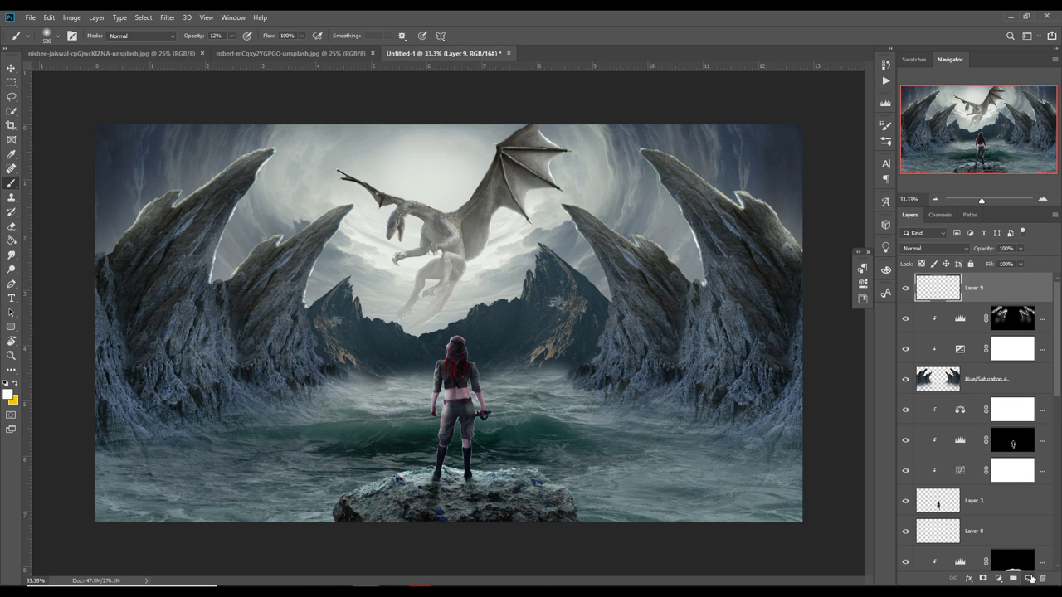
mouse_move(214, 467)
left_mouse_down()
mouse_move(302, 423)
mouse_move(503, 399)
mouse_move(543, 375)
mouse_move(681, 419)
mouse_move(711, 414)
mouse_move(834, 474)
mouse_move(801, 475)
left_mouse_up()
mouse_move(533, 439)
left_mouse_down()
mouse_move(576, 451)
mouse_move(611, 435)
left_mouse_up()
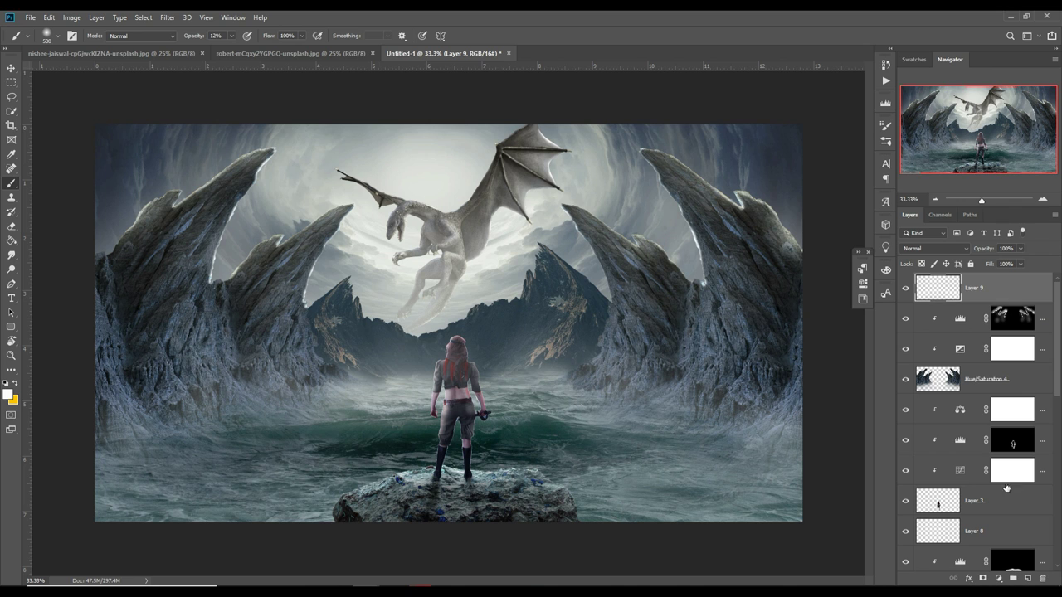
left_click(983, 579)
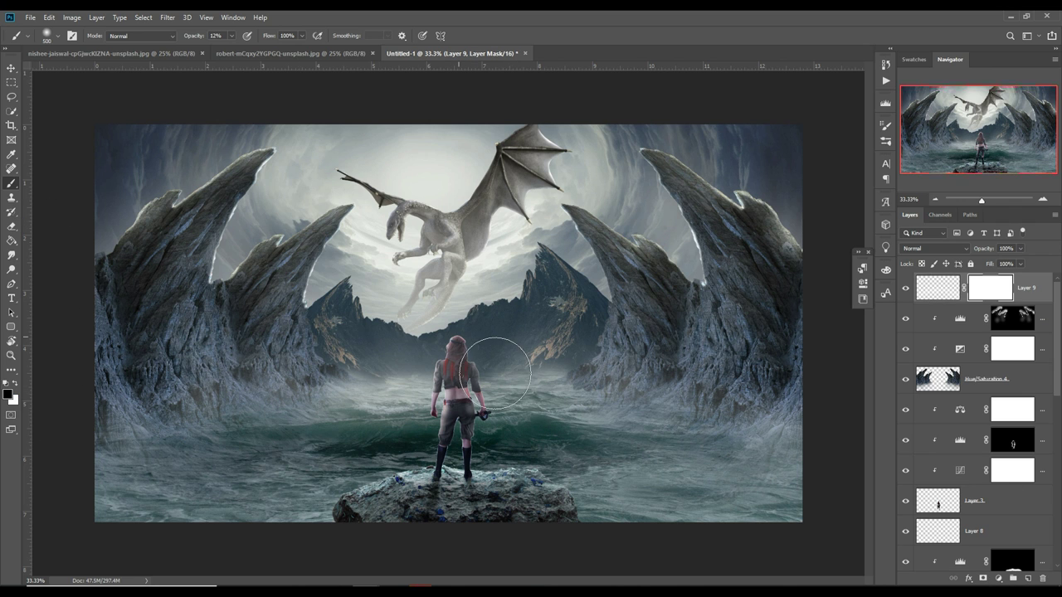
key("bracketleft")
key("bracketleft")
key("bracketleft")
left_click_drag(475, 371, 474, 371)
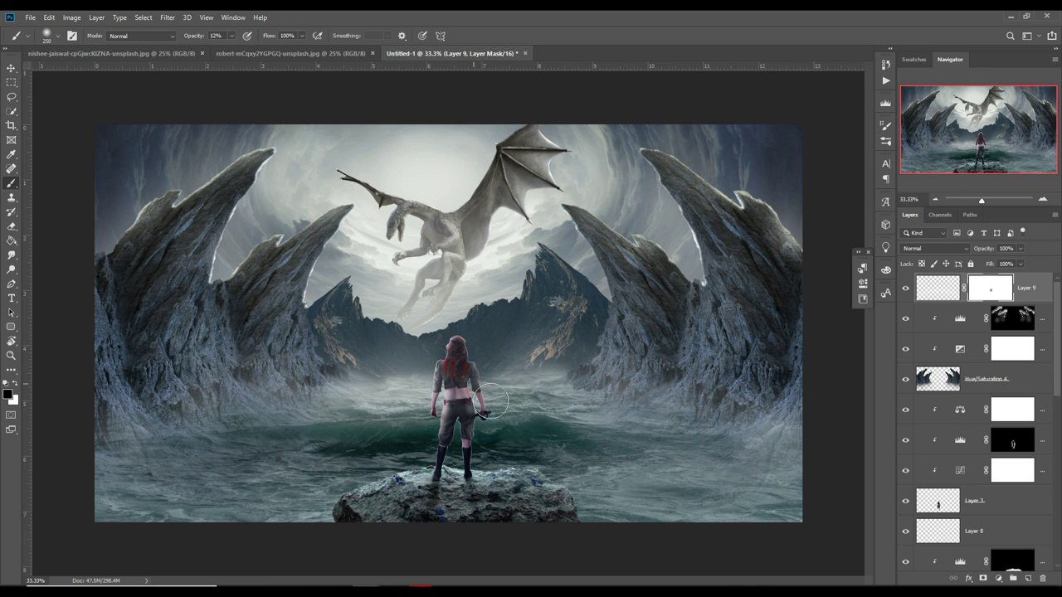
left_click(12, 68)
left_click(1037, 288)
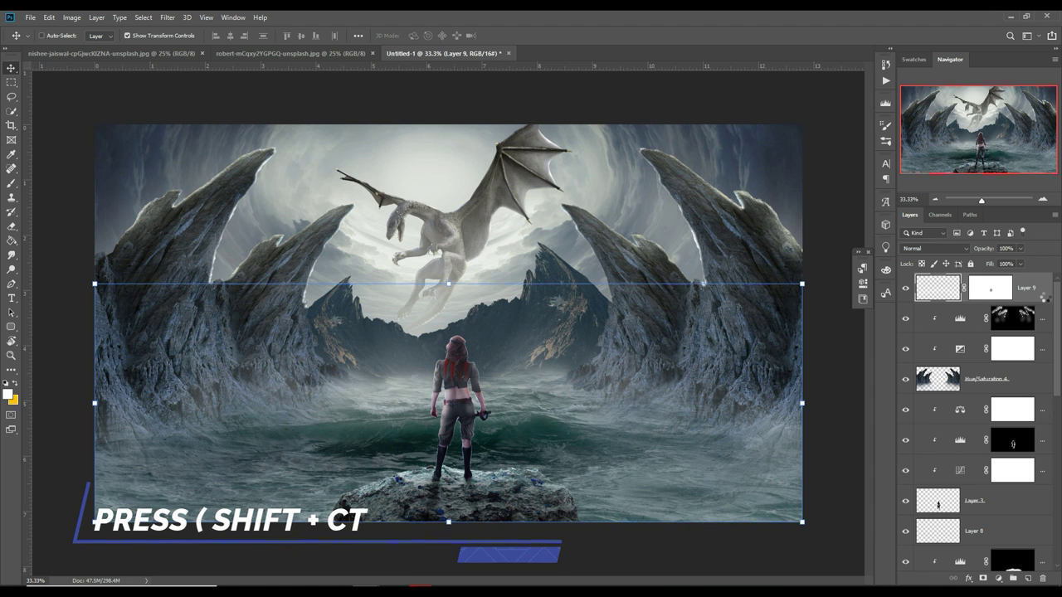
Step: Stamp all visible layers into Layer 10 and convert it to a smart object
key("shift+ctrl+alt+e")
right_click(1046, 296)
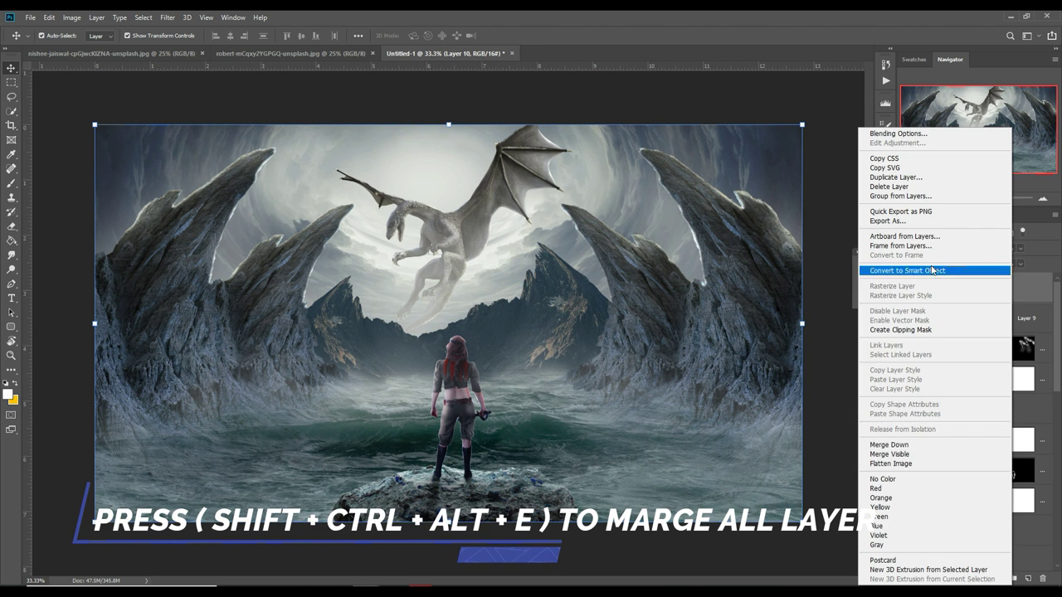
left_click(920, 270)
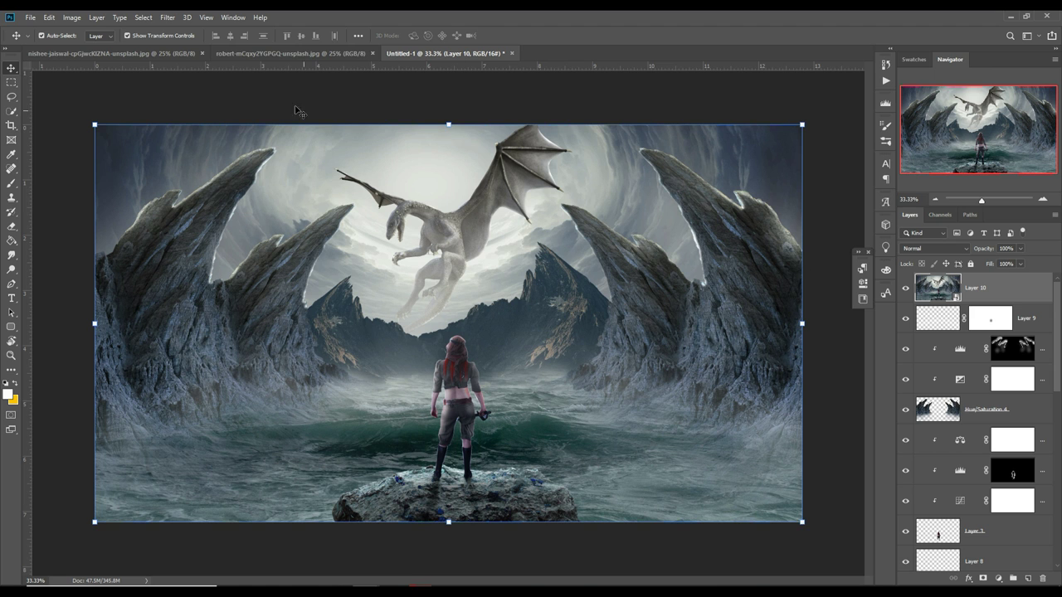
Step: Apply the Camera Raw filter with Exposure -0.45 and slightly raised Highlights
left_click(163, 17)
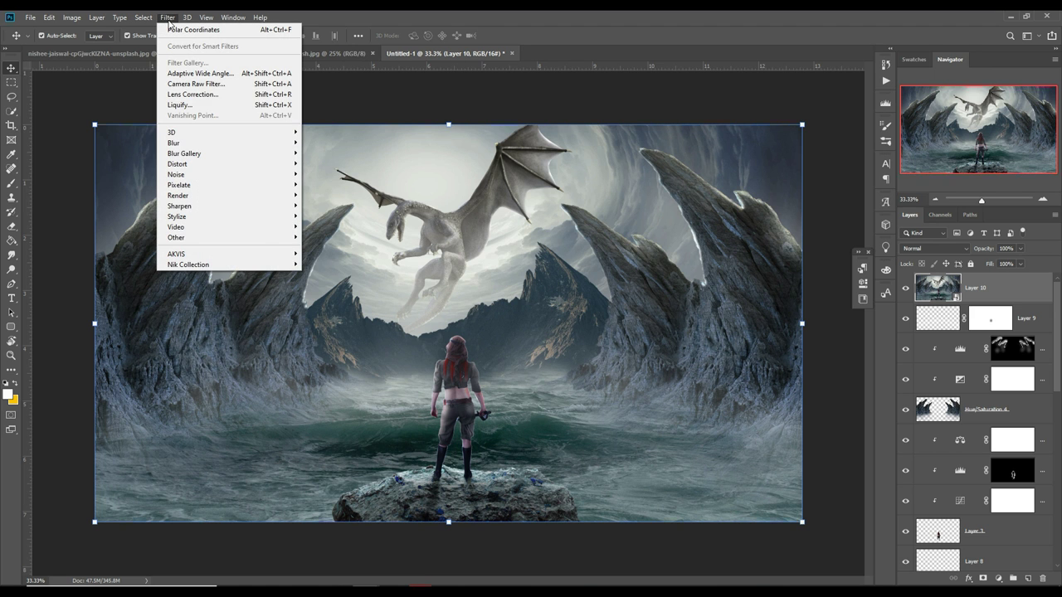
left_click(202, 84)
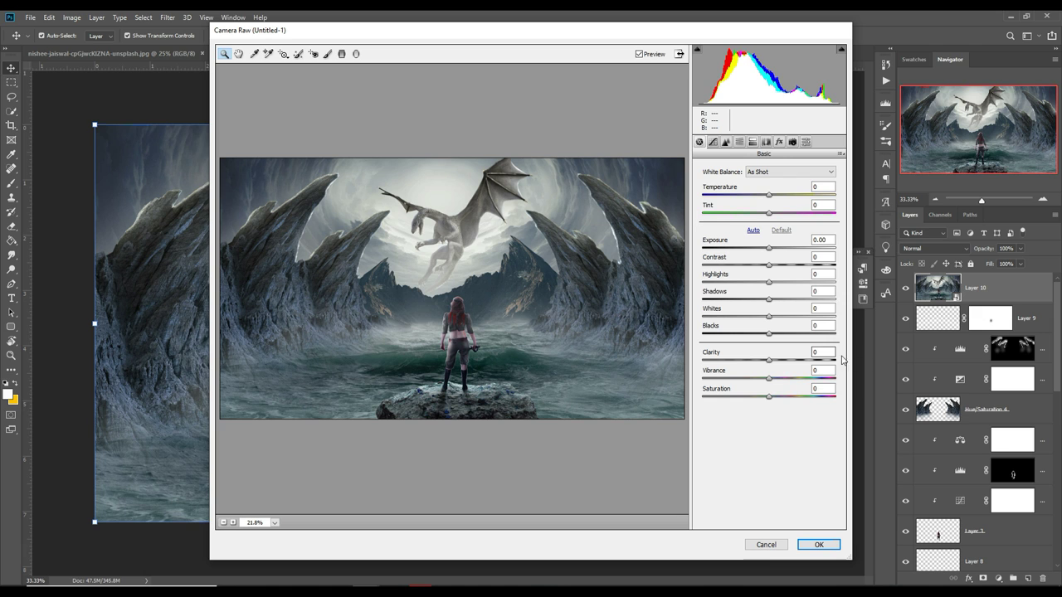
left_click_drag(771, 251, 765, 251)
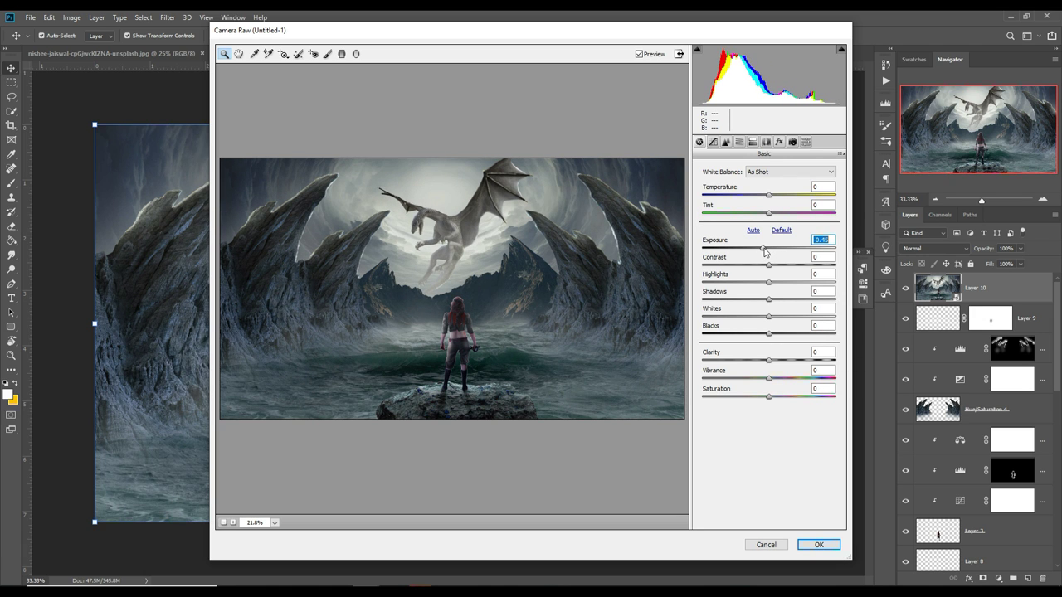
mouse_move(769, 286)
left_mouse_down()
mouse_move(764, 302)
mouse_move(779, 321)
mouse_move(768, 339)
left_mouse_up()
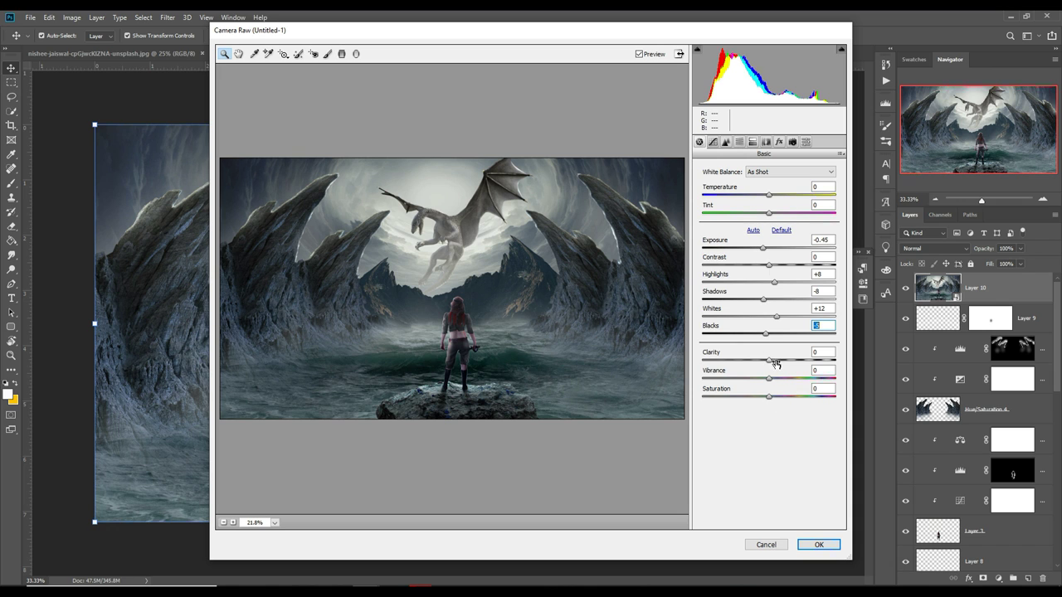
Step: Brighten the Camera Raw tone curve, raising Highlights to +9 and easing the shadows
left_click(713, 143)
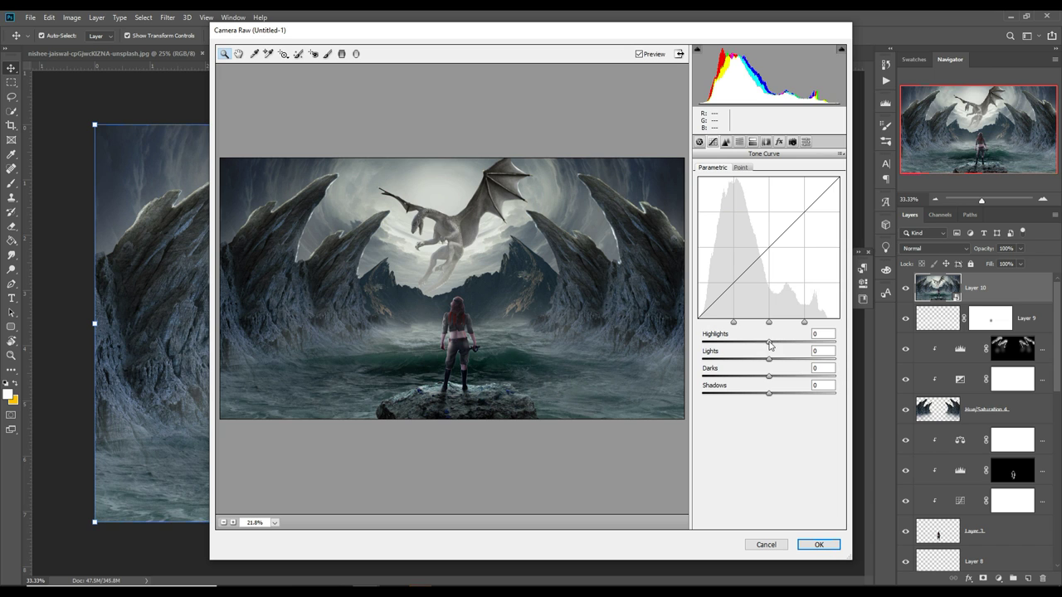
left_click_drag(770, 345, 774, 394)
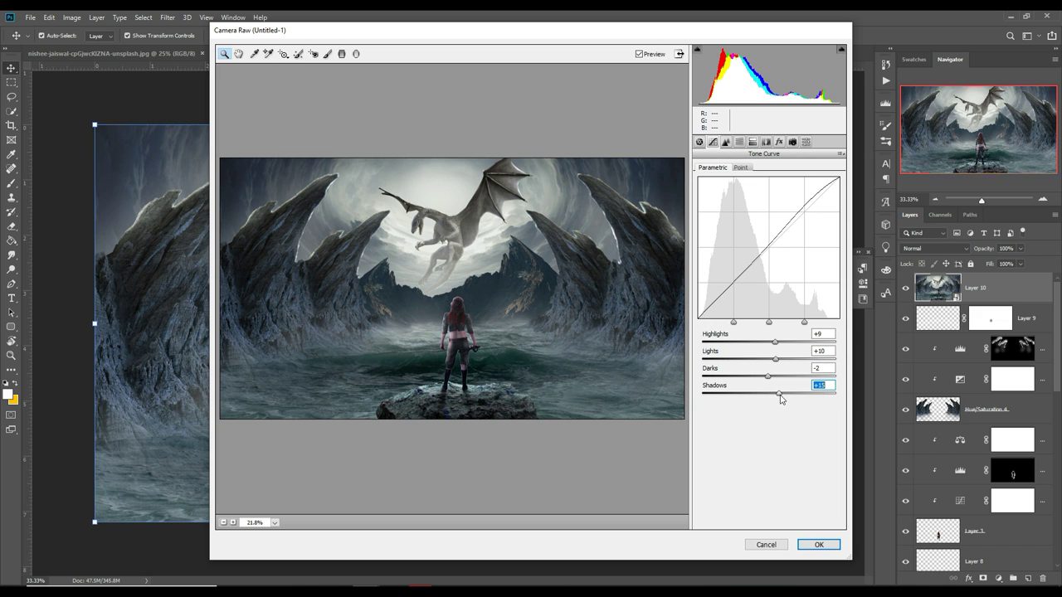
left_click_drag(780, 399, 779, 399)
Step: Check the sharpening settings and raise HSL Blues saturation to +35
left_click(726, 141)
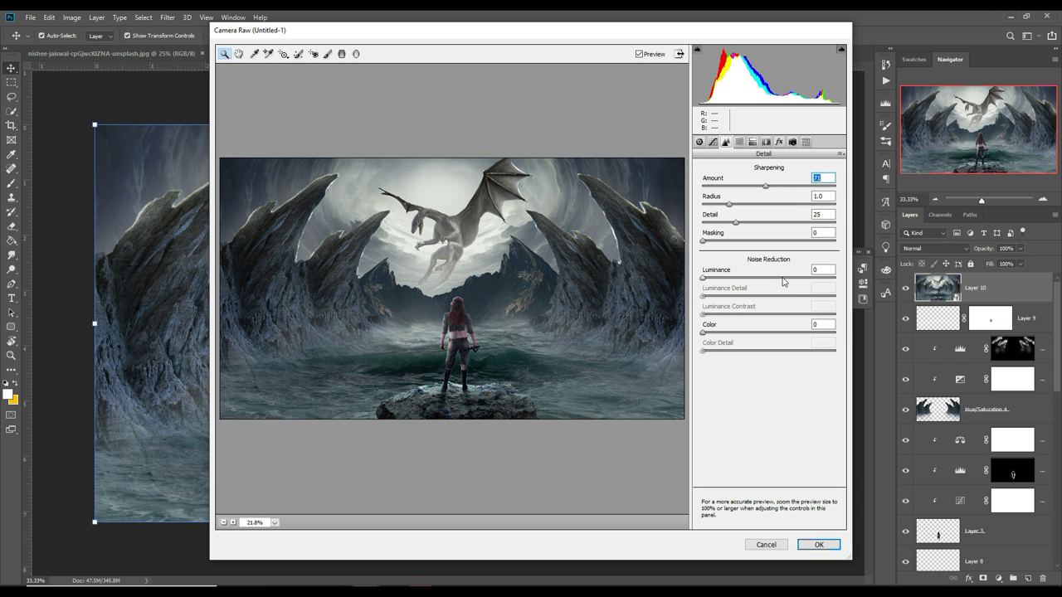
left_click(739, 142)
left_click(730, 184)
mouse_move(774, 316)
left_mouse_down()
mouse_move(792, 312)
mouse_move(783, 315)
left_mouse_up()
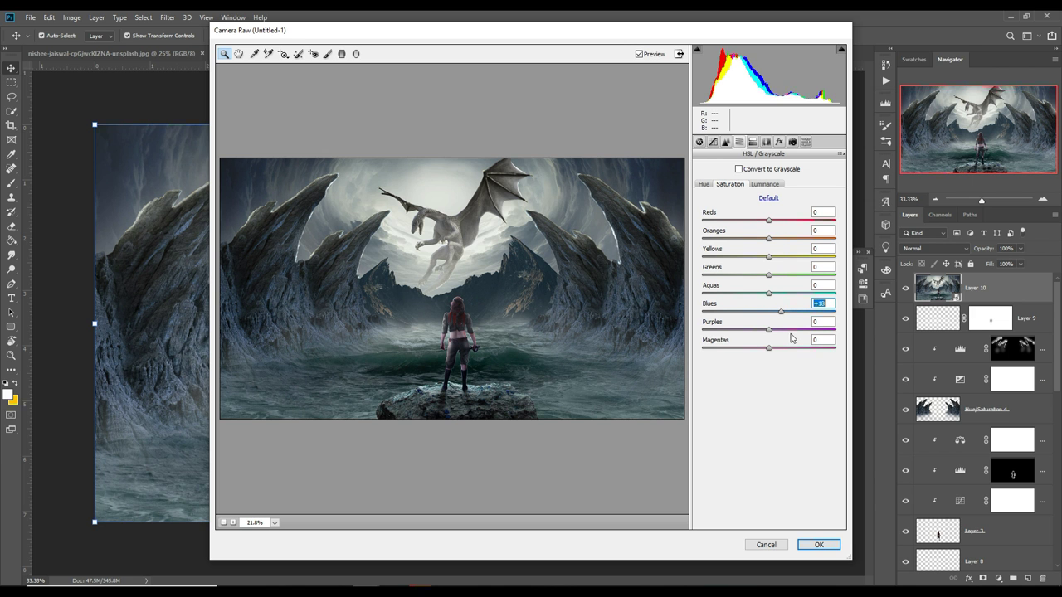